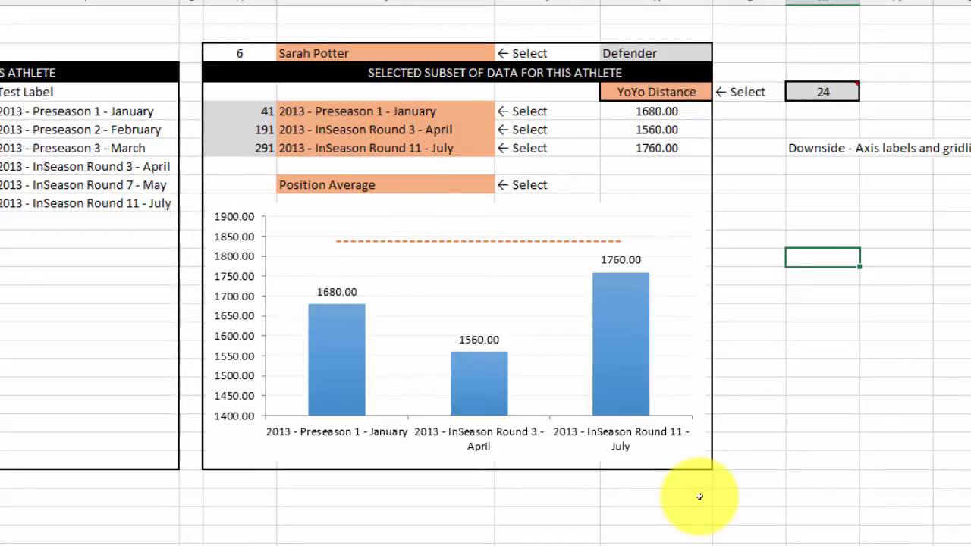
# Step: Set the finished chart's test variable to Bodyweight and its comparison line to Overall Average
pyautogui.click(685, 93)
pyautogui.click(723, 93)
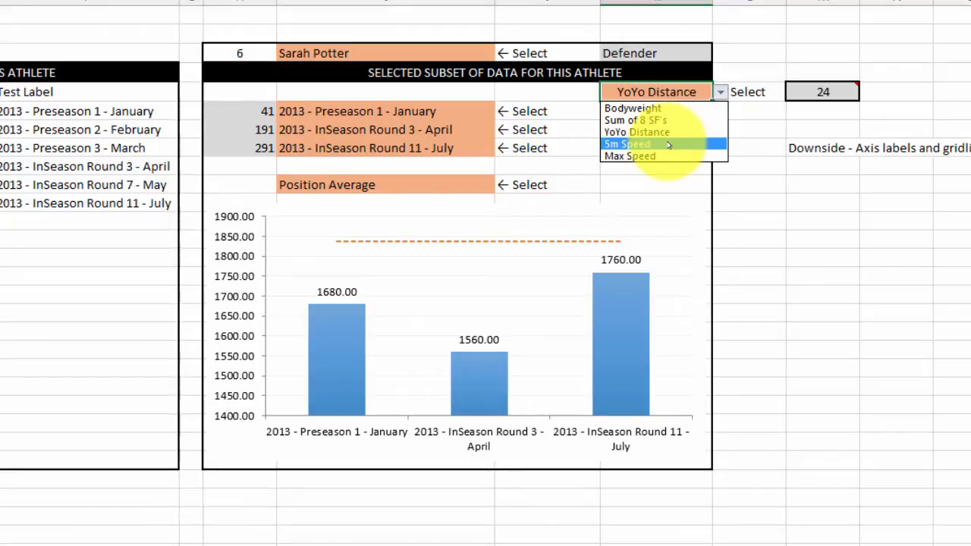
pyautogui.click(648, 108)
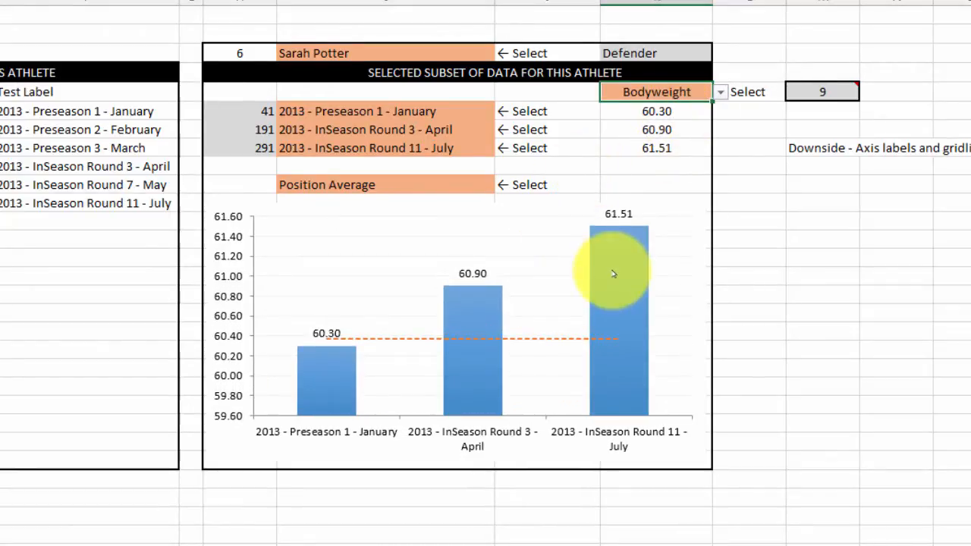
pyautogui.click(477, 187)
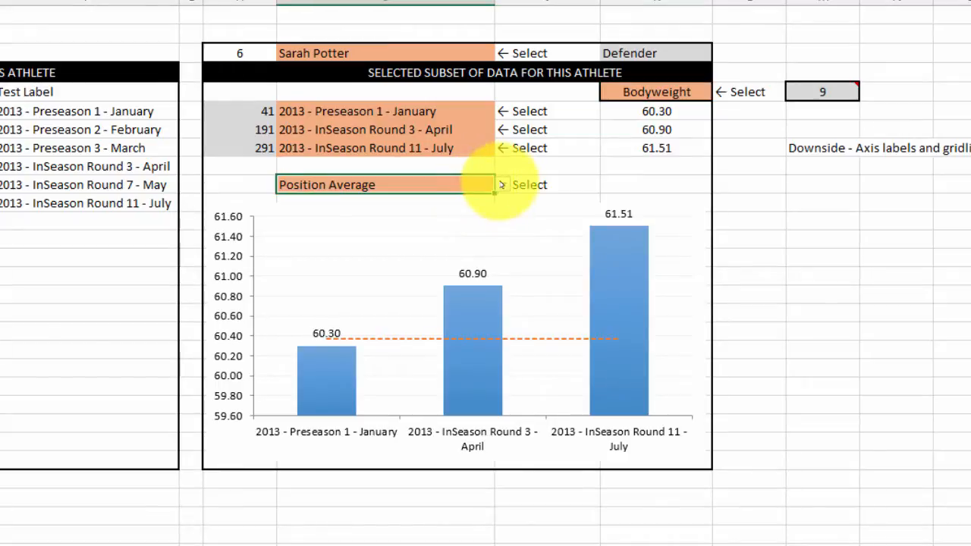
pyautogui.click(502, 185)
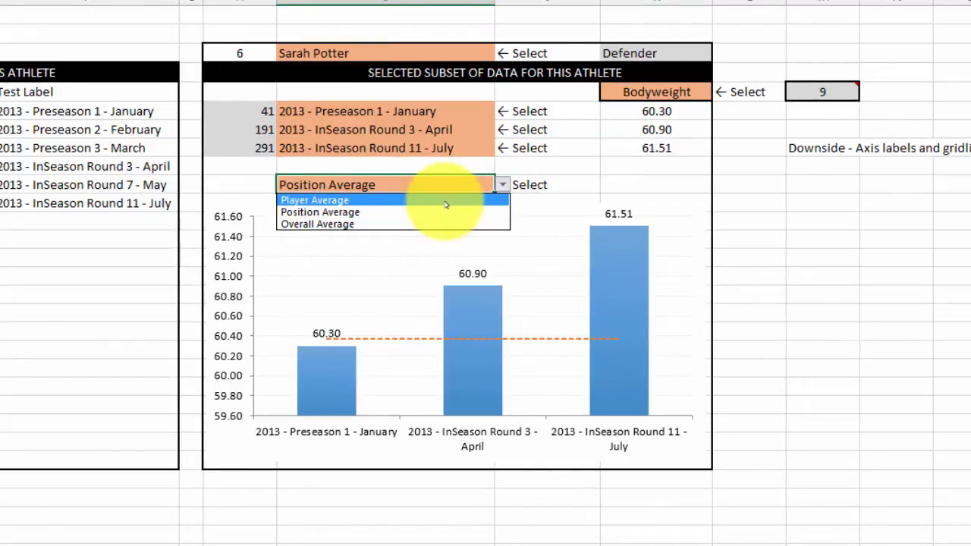
pyautogui.click(427, 225)
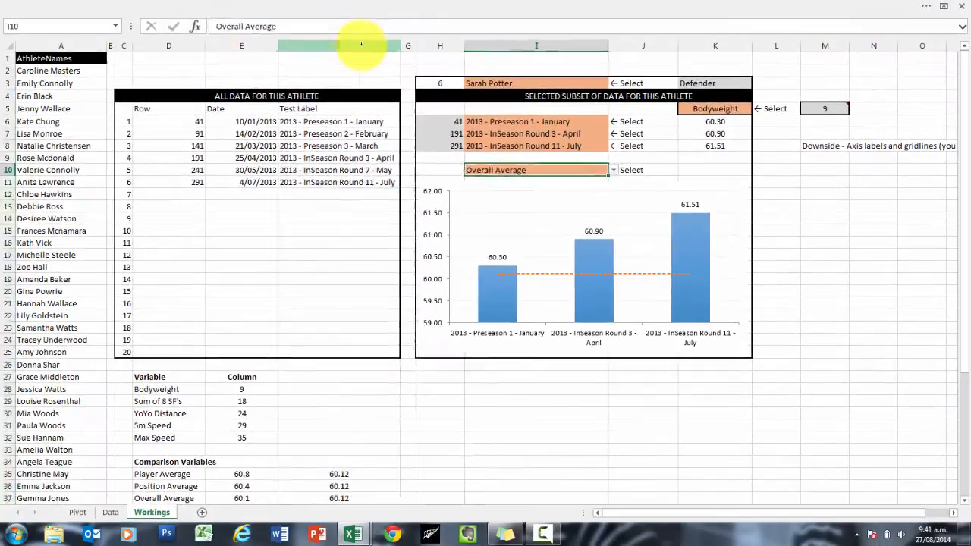
# Step: Switch to the EAF 60 - Chart Builder using Lookups Start workbook and move the athlete selector cells from C3:F3 to I3:L3
pyautogui.moveTo(357, 46); pyautogui.dragTo(8, 38)
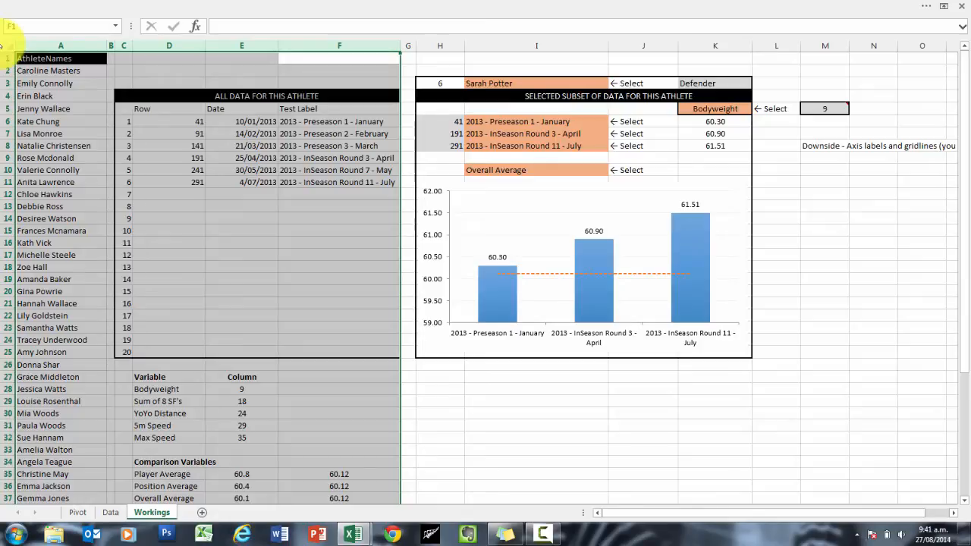
pyautogui.click(426, 376)
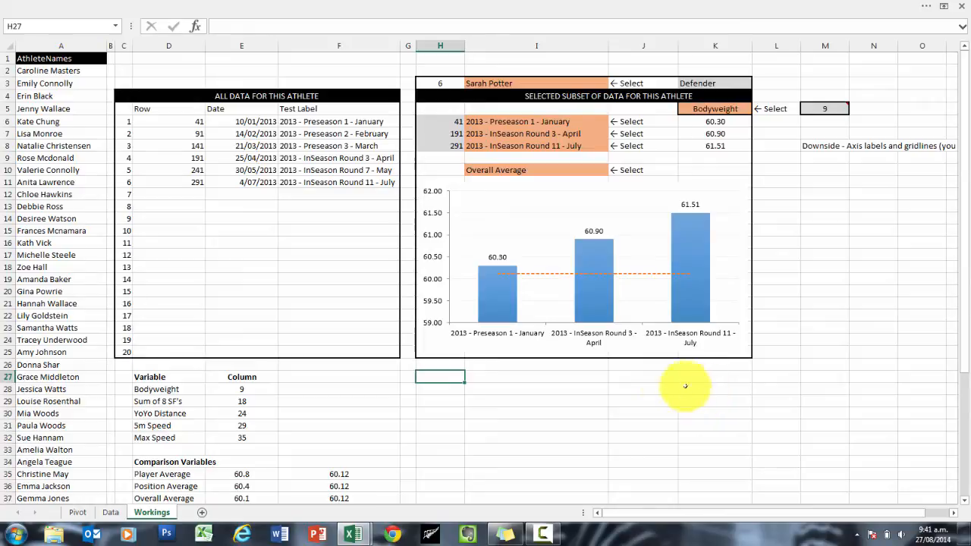
pyautogui.moveTo(350, 534)
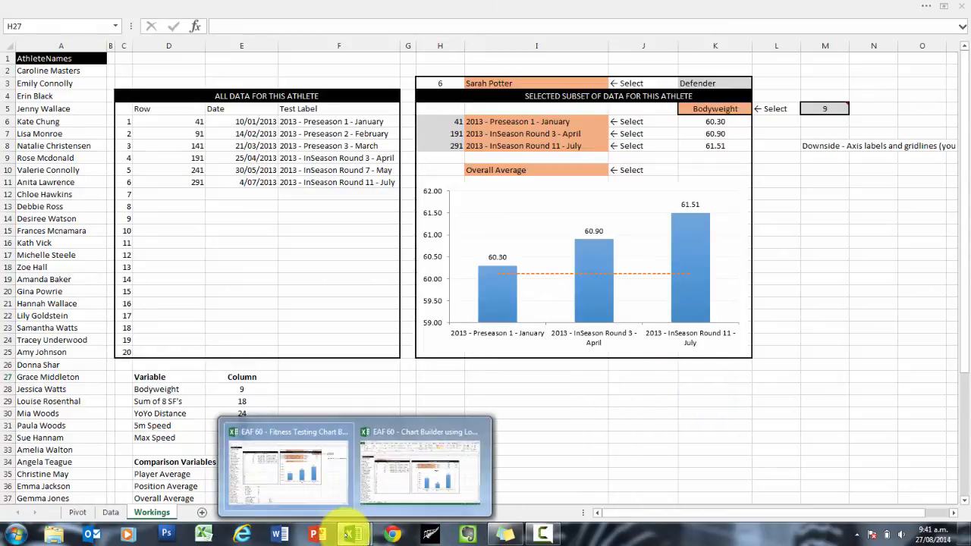
pyautogui.click(410, 464)
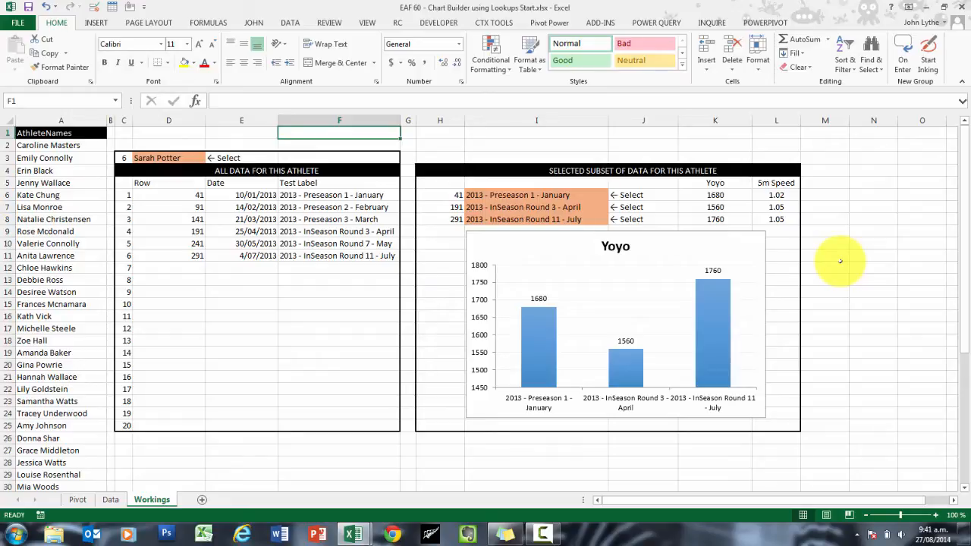
pyautogui.moveTo(123, 158); pyautogui.dragTo(788, 163)
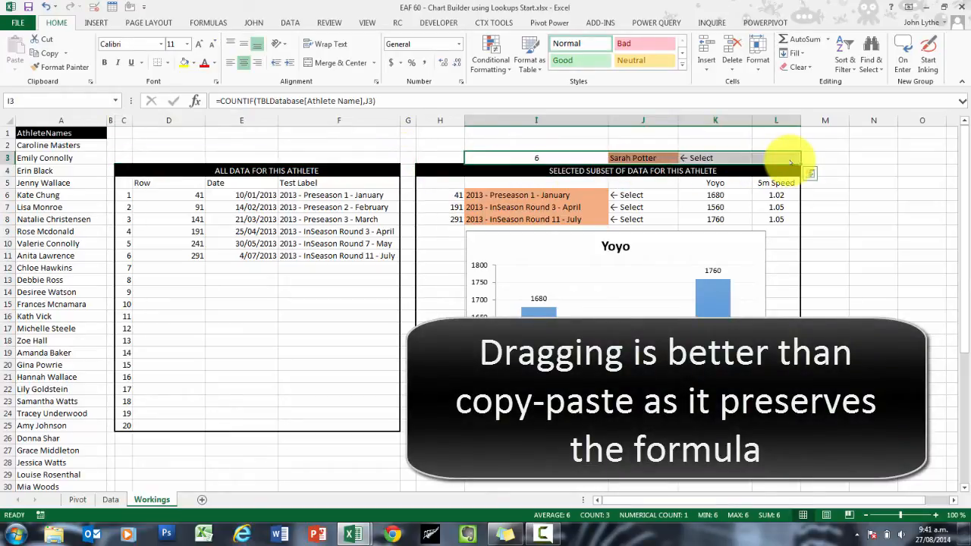
pyautogui.click(853, 194)
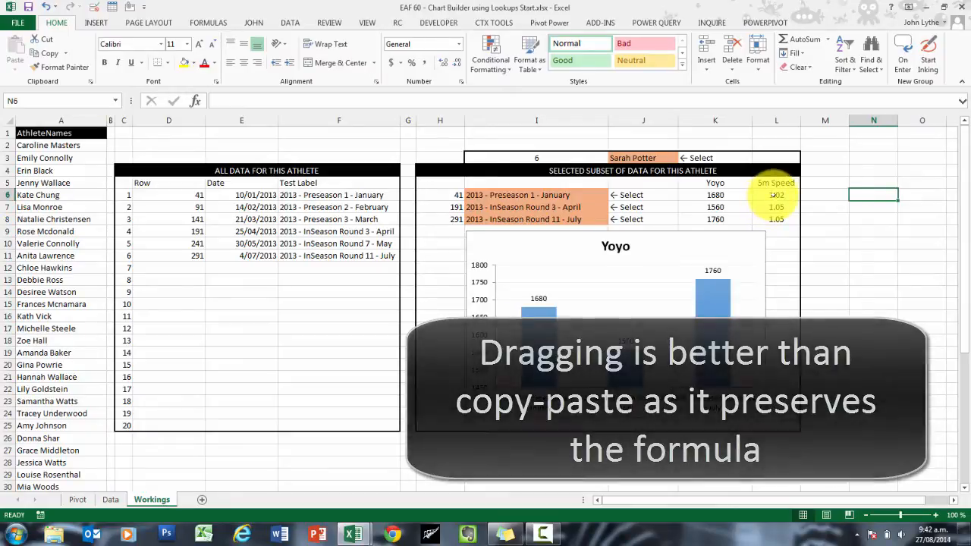
# Step: Examine the INDEX formula behind the first Yoyo value in K6, leaving it as it is
pyautogui.click(717, 184)
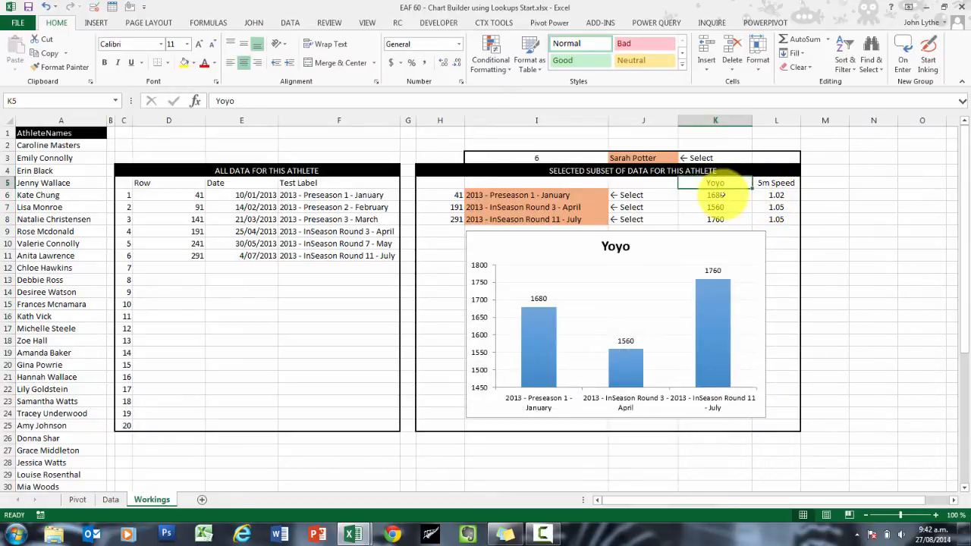
pyautogui.click(720, 195)
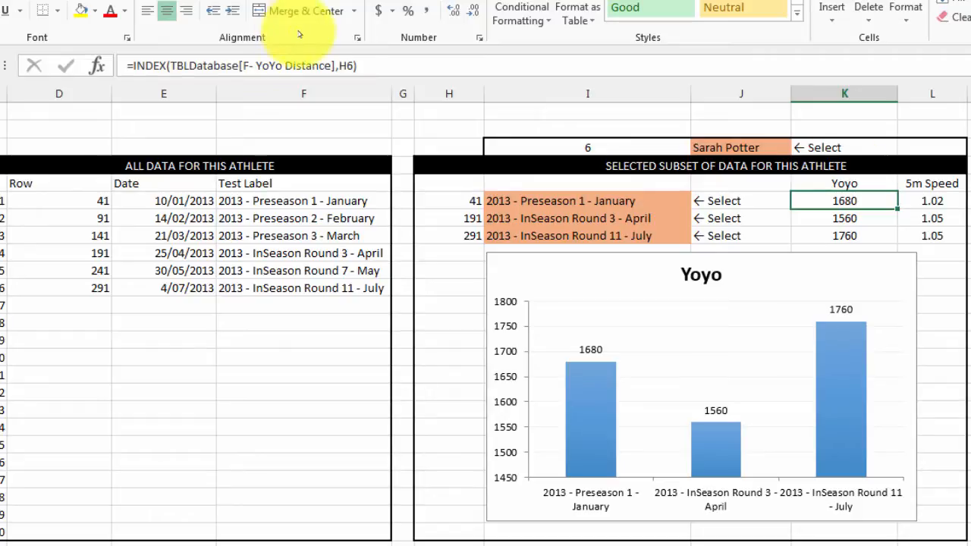
pyautogui.click(353, 66)
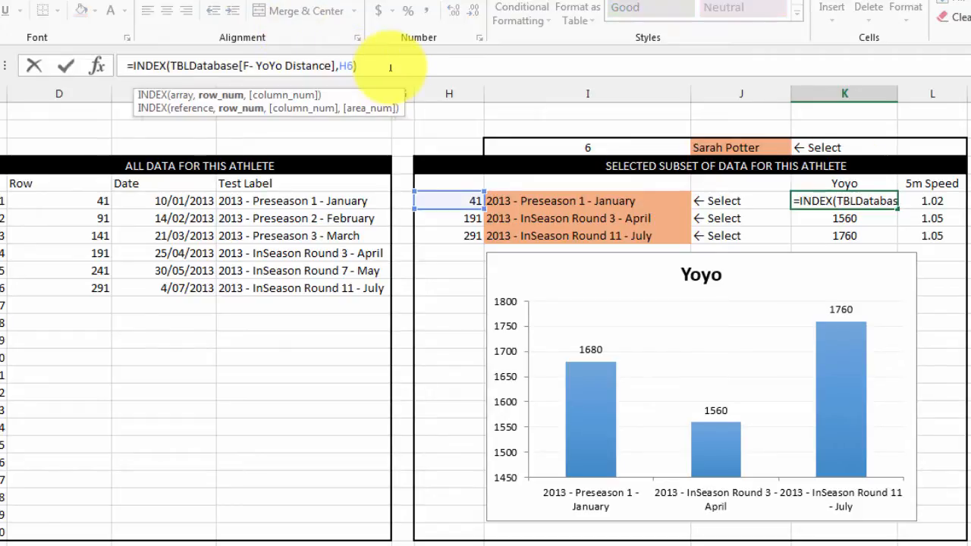
pyautogui.press('Return')
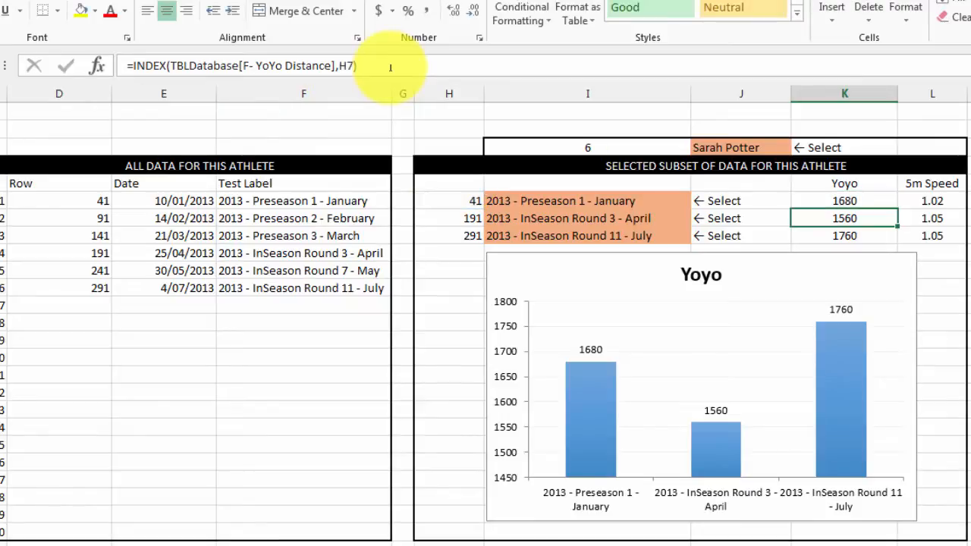
# Step: Examine the table, row and column number arguments of the 5m Speed INDEX formula in L6
pyautogui.click(938, 199)
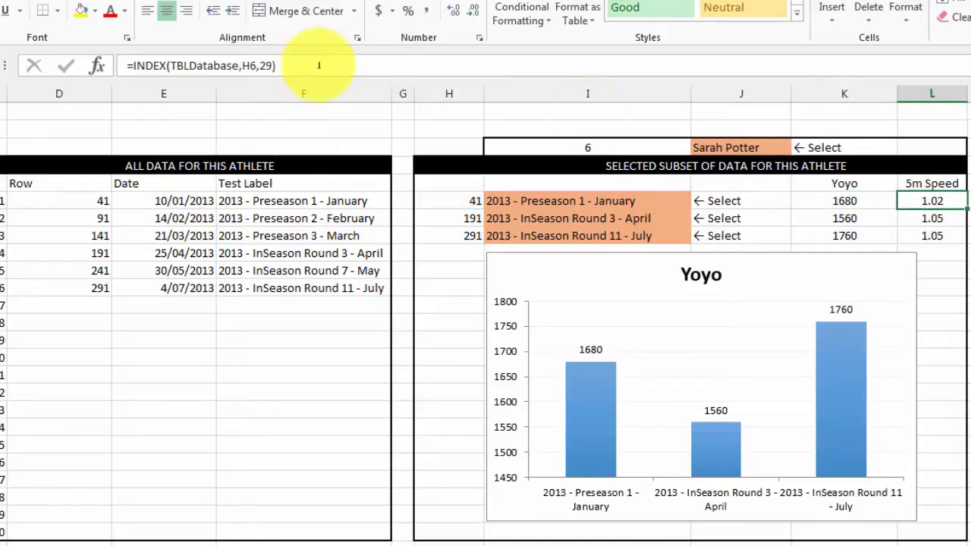
pyautogui.click(286, 65)
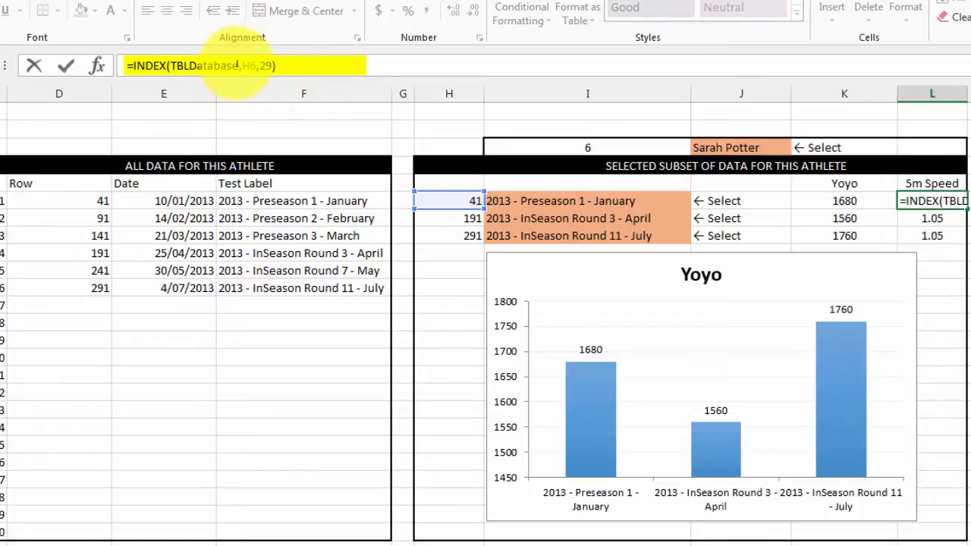
pyautogui.moveTo(237, 65); pyautogui.dragTo(170, 66)
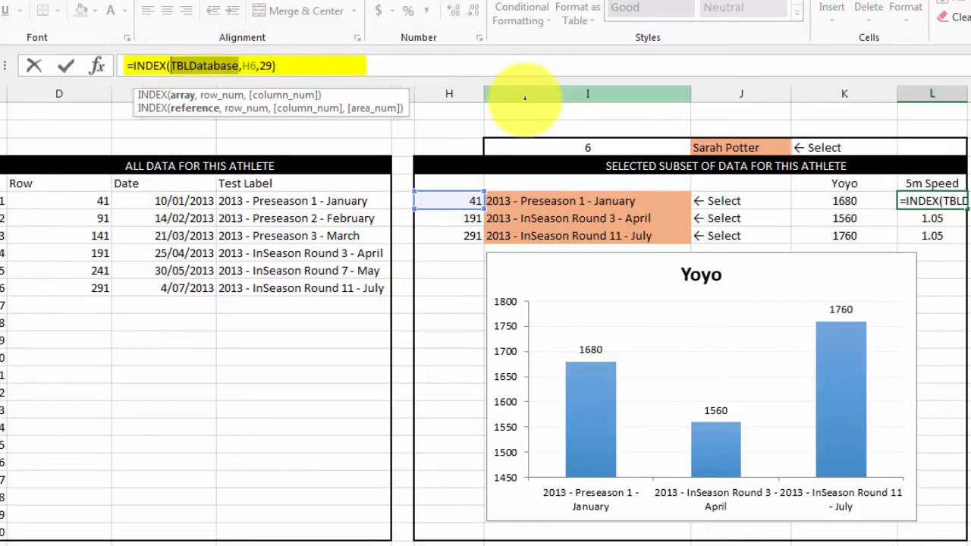
pyautogui.click(244, 65)
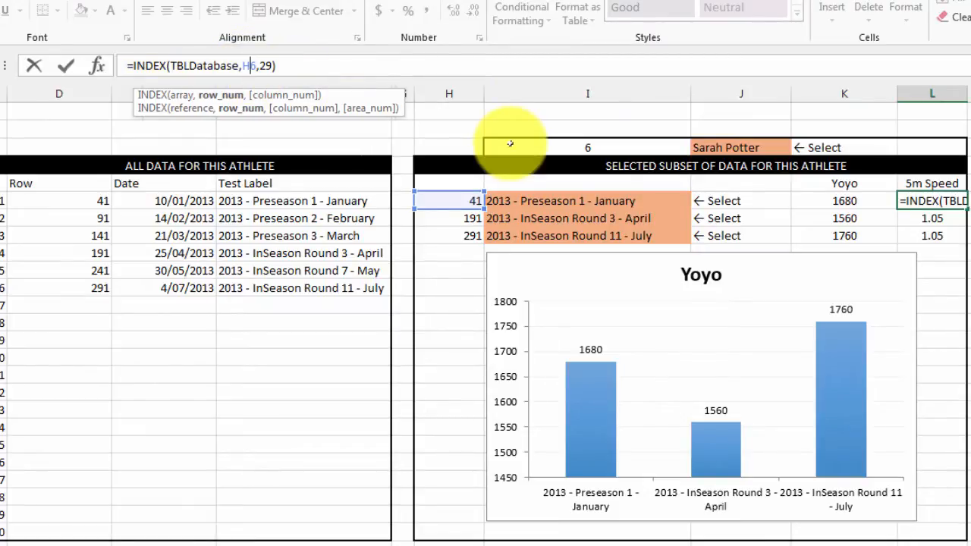
pyautogui.click(266, 66)
pyautogui.write('9')
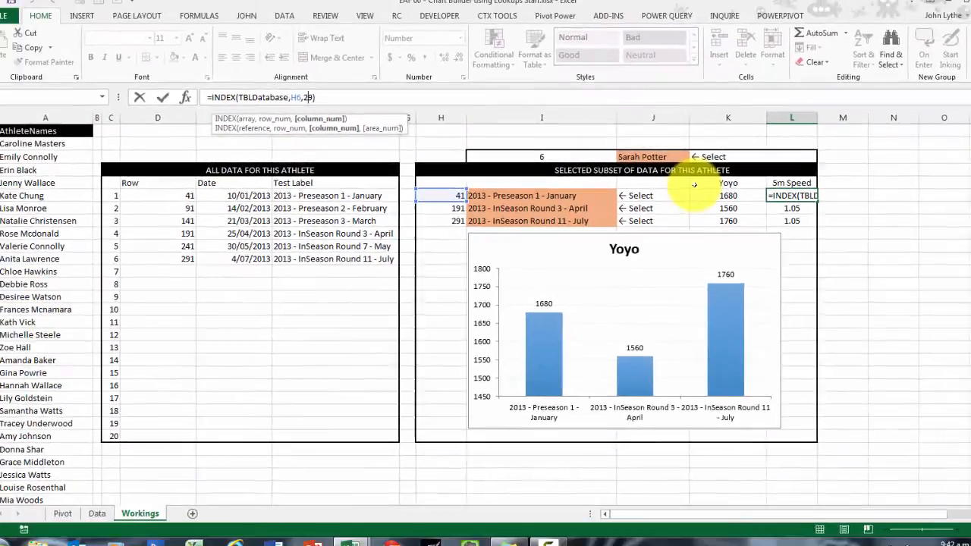
pyautogui.press('Return')
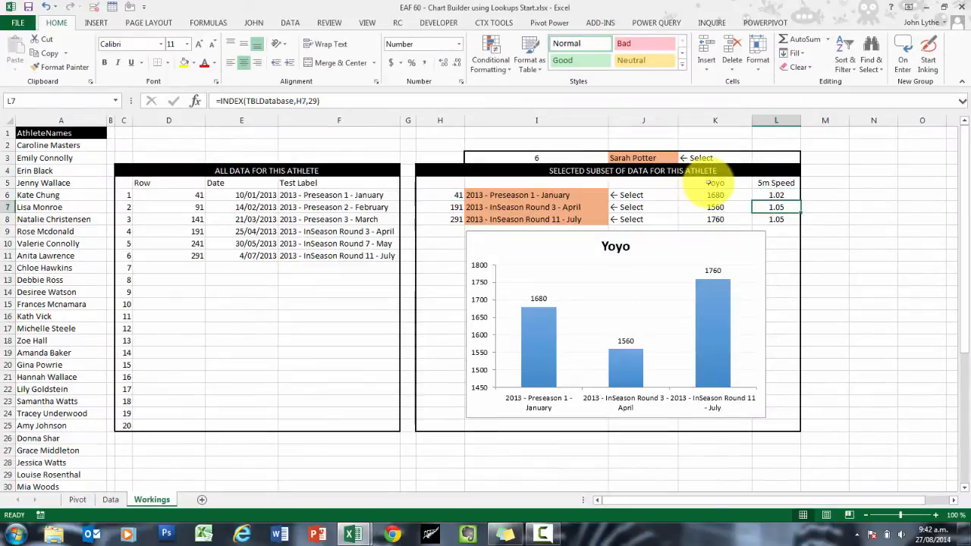
# Step: Repoint the chart series to the 5m Speed data in column L and clear the Yoyo data from K5:K8
pyautogui.click(701, 314)
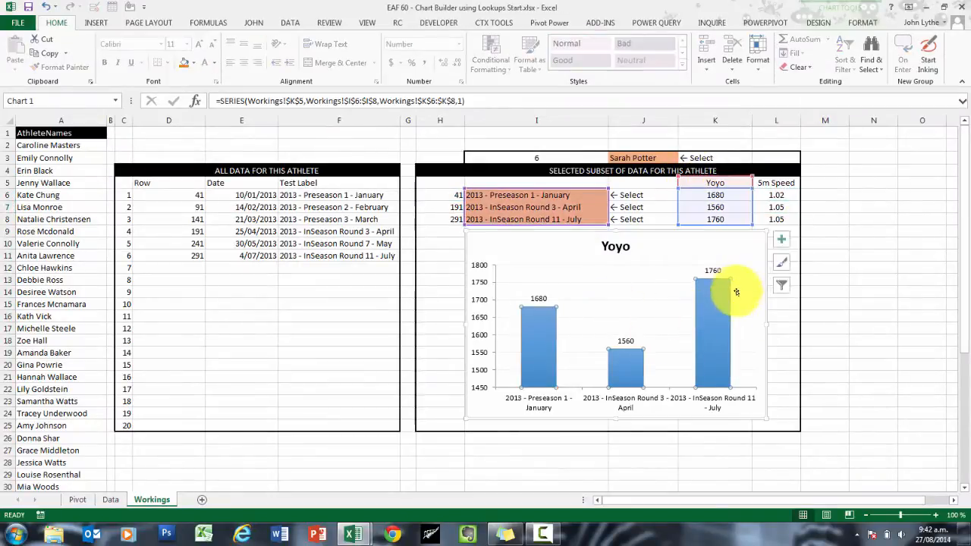
pyautogui.moveTo(748, 208); pyautogui.dragTo(714, 220)
pyautogui.press('Delete')
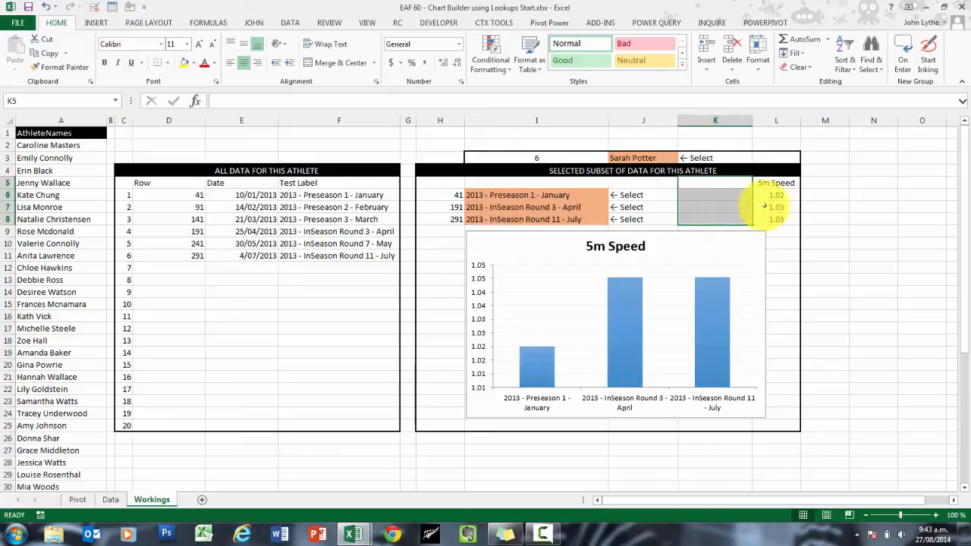
# Step: Move the 5m Speed data from L5:L8 to K5:K8 and delete the emptied column L
pyautogui.moveTo(773, 182); pyautogui.dragTo(692, 201)
pyautogui.click(773, 122)
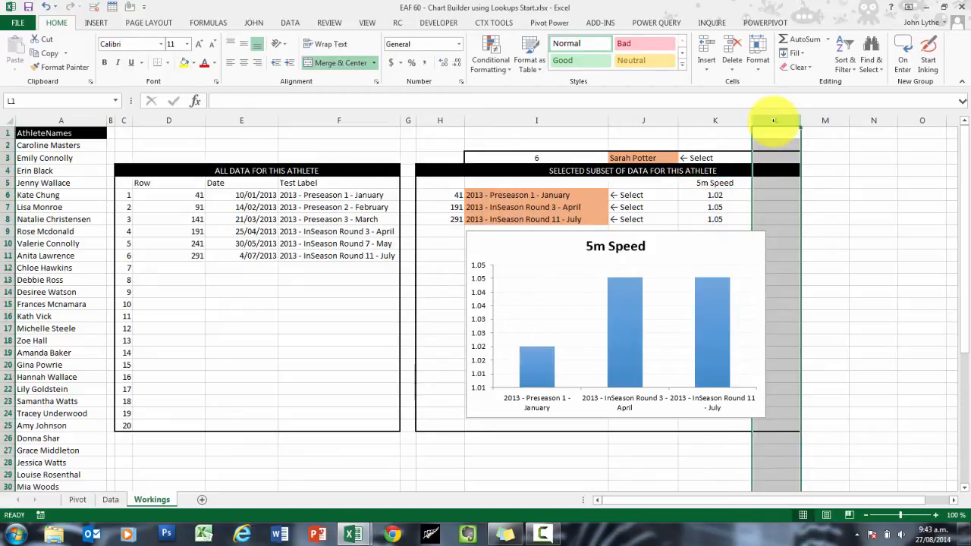
pyautogui.rightClick(773, 121)
pyautogui.click(792, 221)
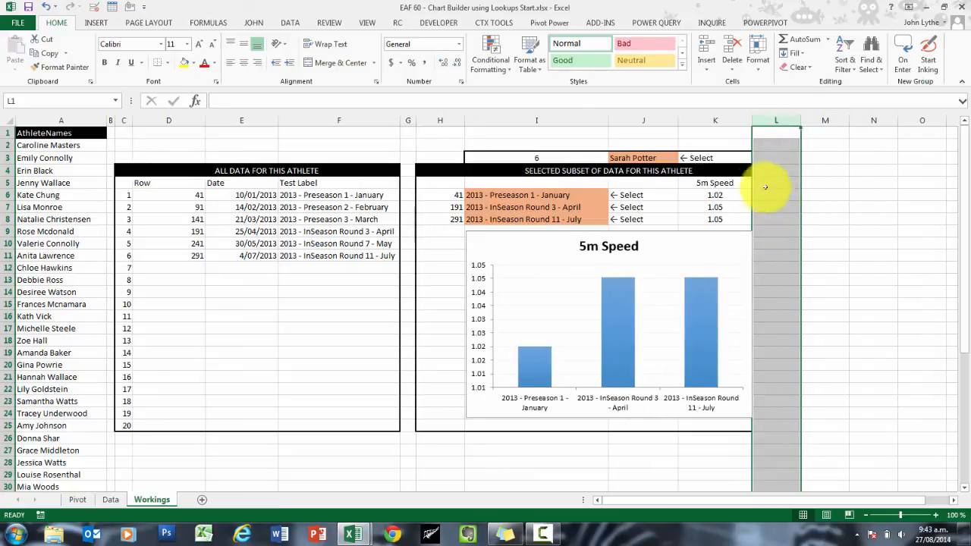
pyautogui.click(808, 230)
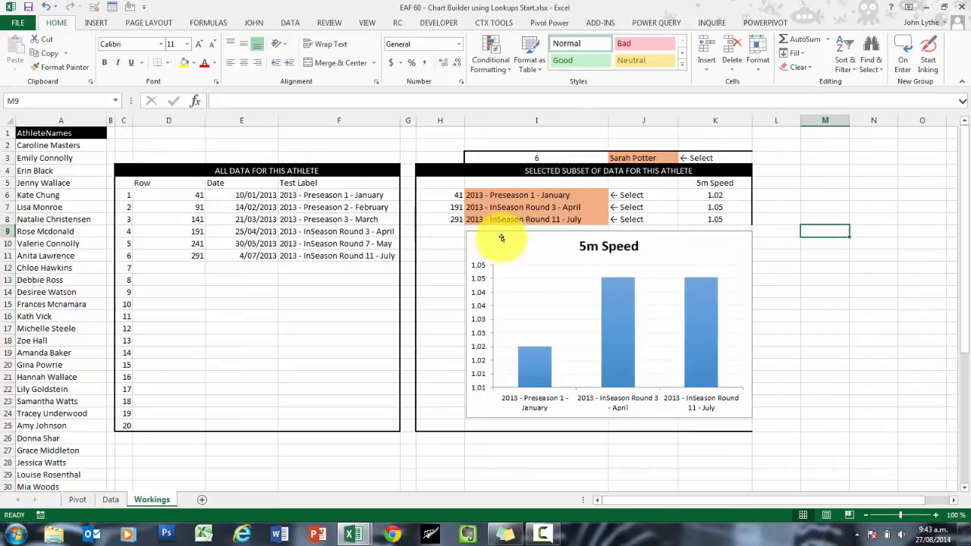
# Step: Move and enlarge the 5m Speed chart to fill the selected subset box from column H to K, down to row 25
pyautogui.moveTo(501, 238); pyautogui.dragTo(455, 236)
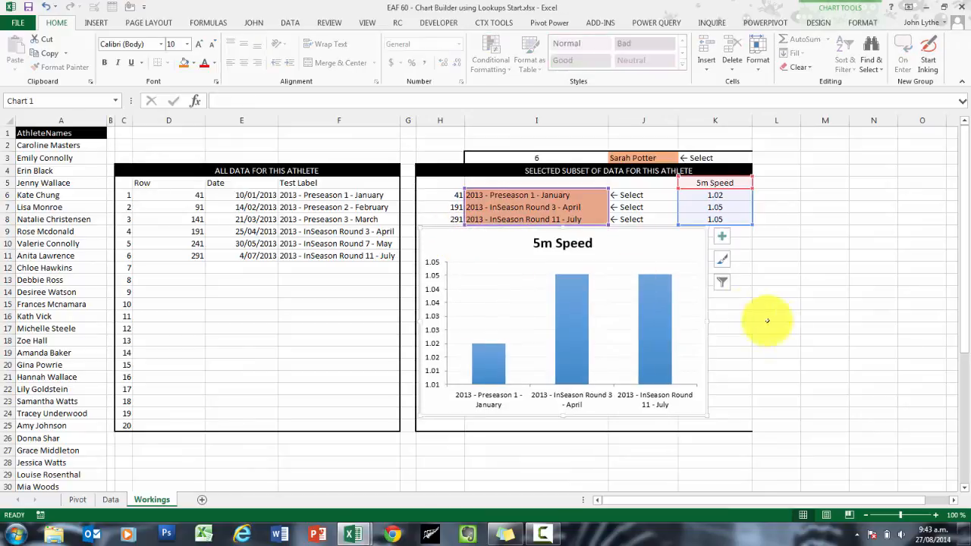
pyautogui.moveTo(706, 321); pyautogui.dragTo(750, 305)
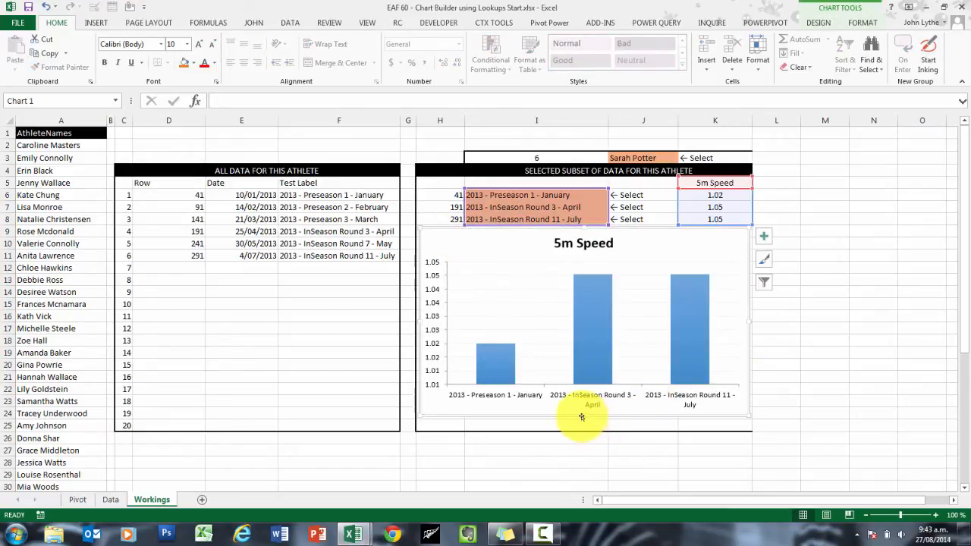
pyautogui.moveTo(582, 417); pyautogui.dragTo(587, 429)
# Step: Apply a thick box border around the selected subset area H4:K25
pyautogui.moveTo(425, 172); pyautogui.dragTo(685, 421)
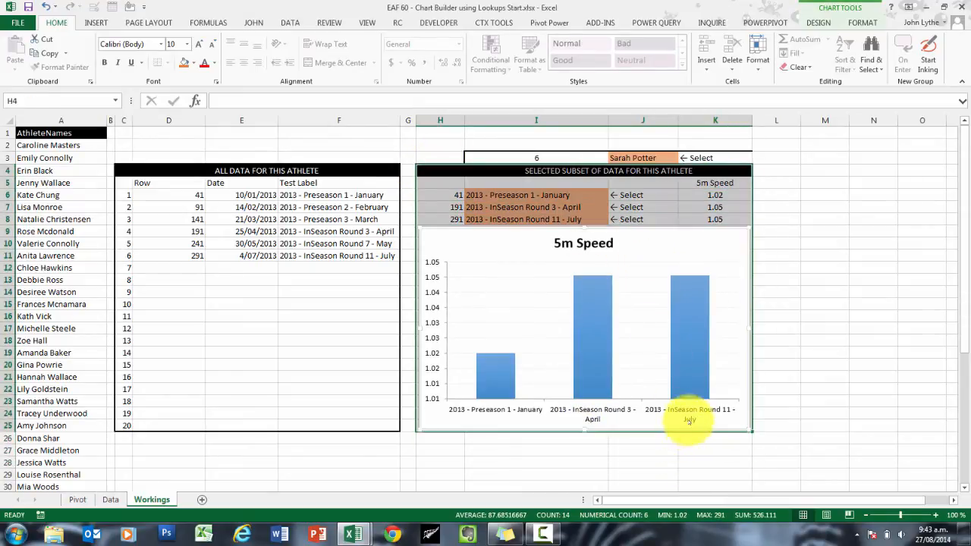
pyautogui.click(167, 63)
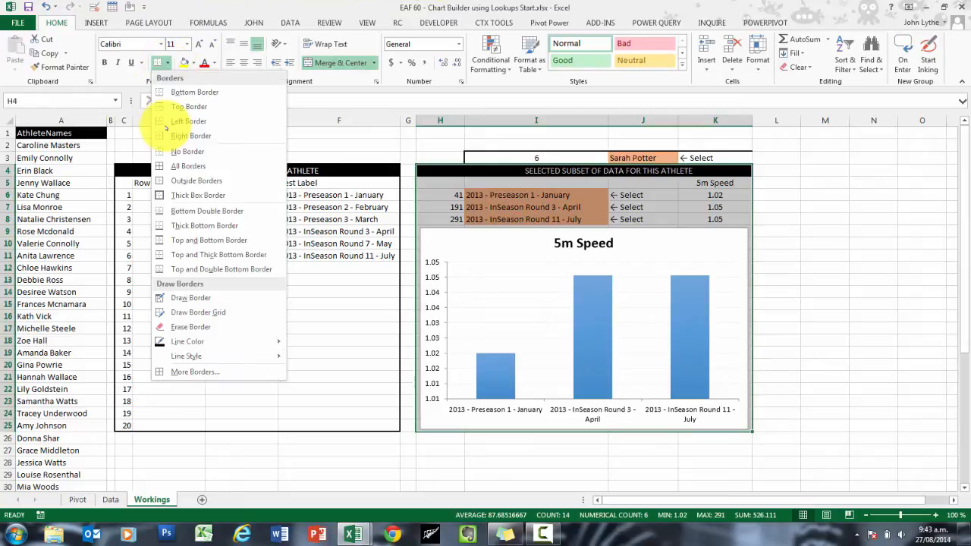
pyautogui.click(172, 196)
pyautogui.click(161, 463)
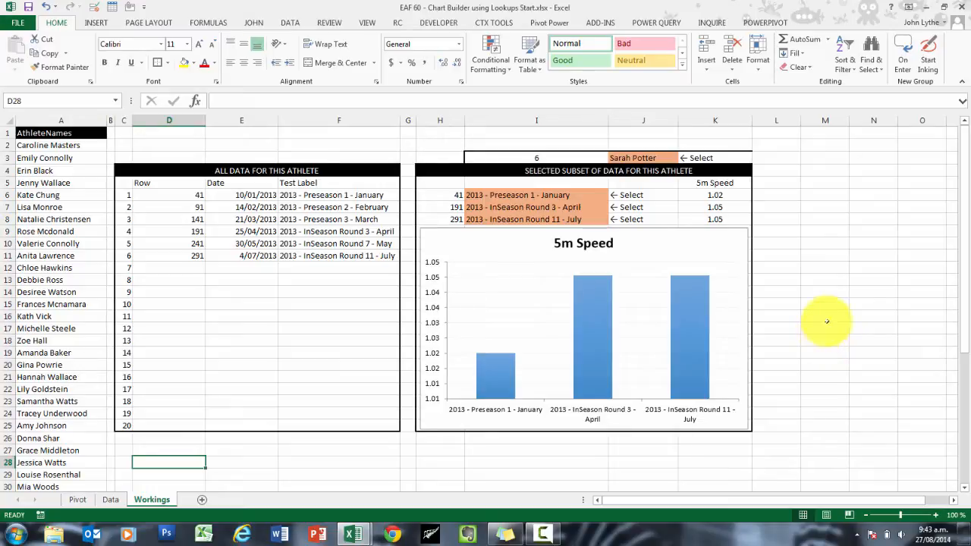
# Step: Paste the Variable and Column lookup table from the finished workbook into D28:E33, and open the Data sheet
pyautogui.click(720, 181)
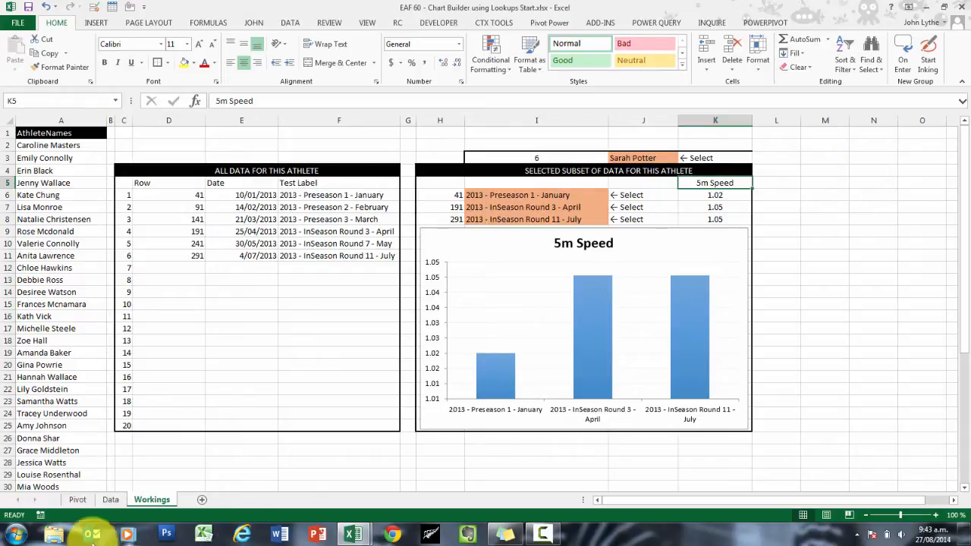
pyautogui.click(169, 461)
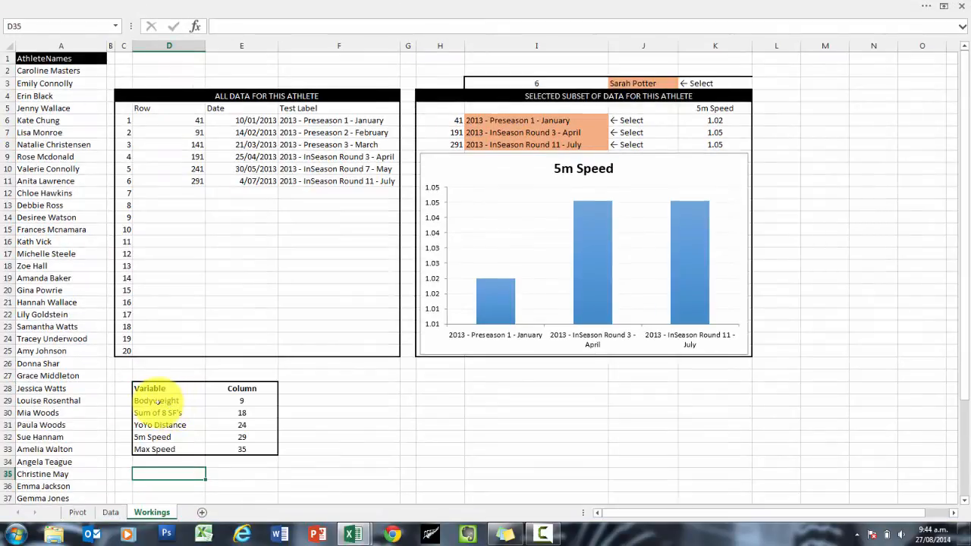
pyautogui.moveTo(157, 400); pyautogui.dragTo(159, 451)
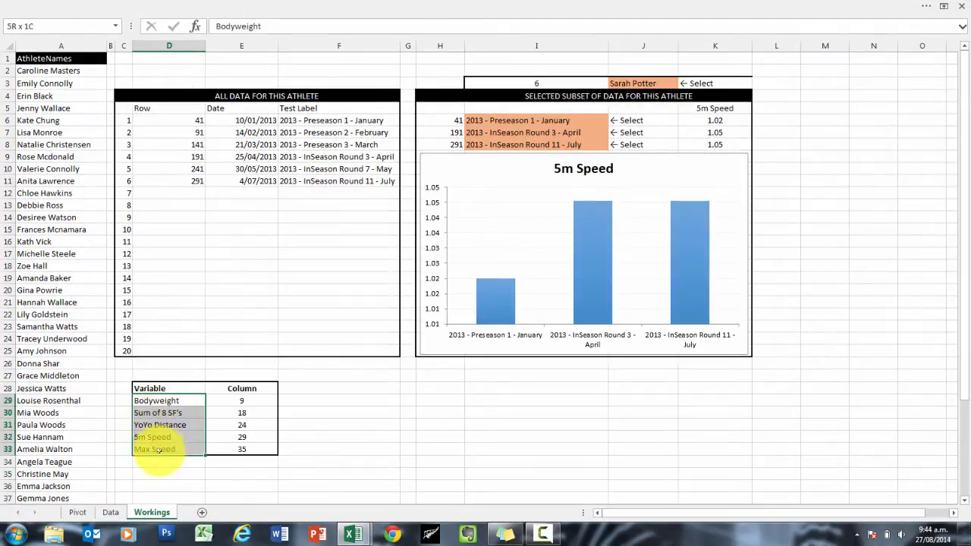
pyautogui.click(110, 512)
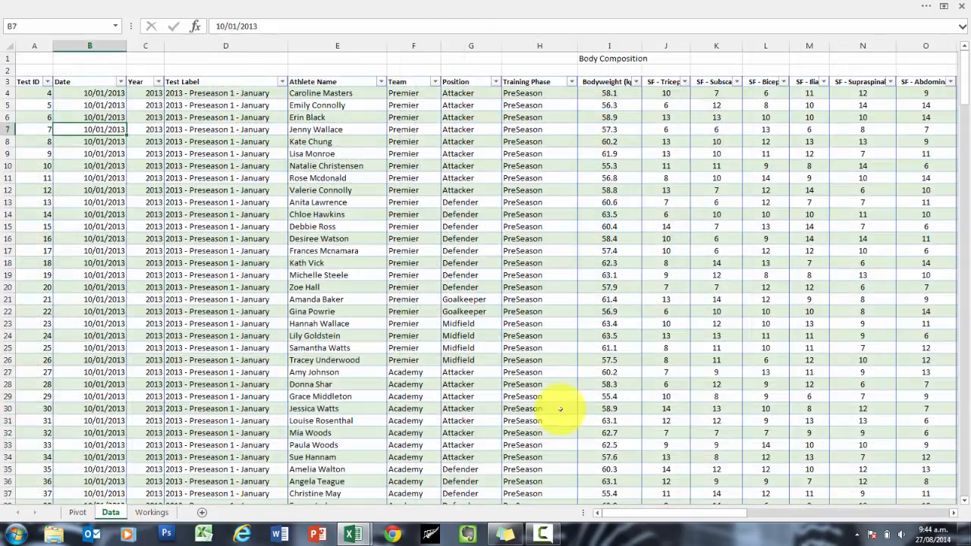
# Step: Examine the Bodyweight and YoYo Distance columns in the Data sheet and compare them with the Variable and Column table on the Workings sheet
pyautogui.click(600, 81)
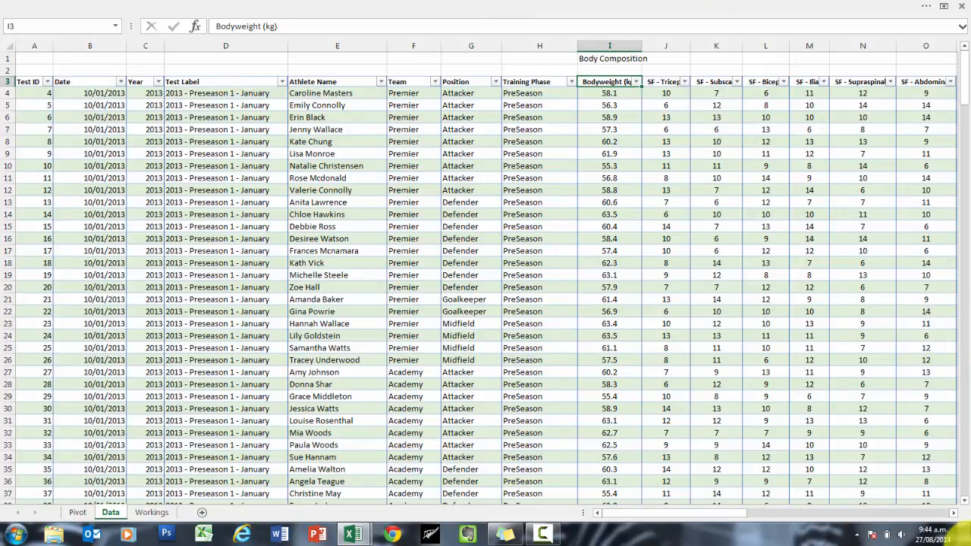
pyautogui.moveTo(954, 514); pyautogui.dragTo(953, 513)
pyautogui.click(532, 82)
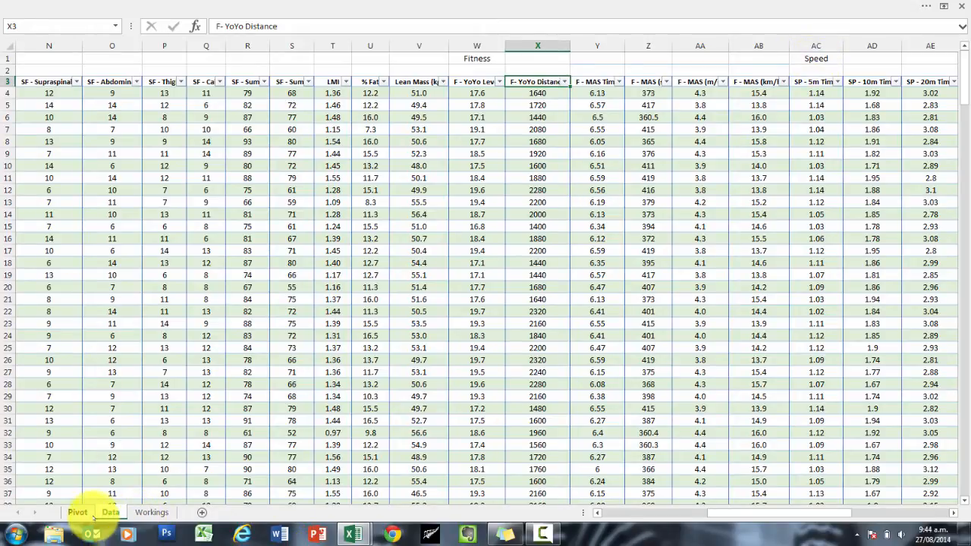
pyautogui.click(152, 512)
pyautogui.scroll(-2, 296, 428)
pyautogui.click(241, 424)
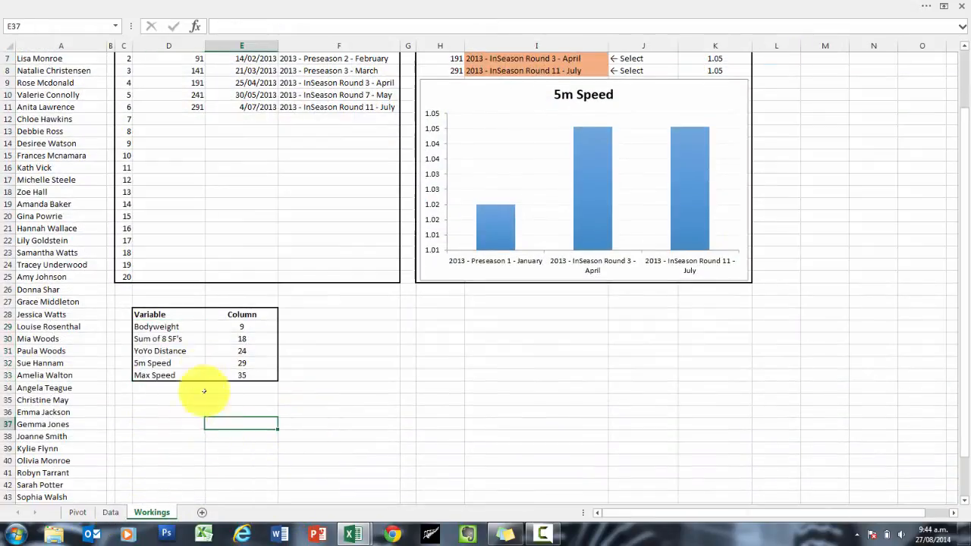
pyautogui.moveTo(181, 332); pyautogui.dragTo(242, 369)
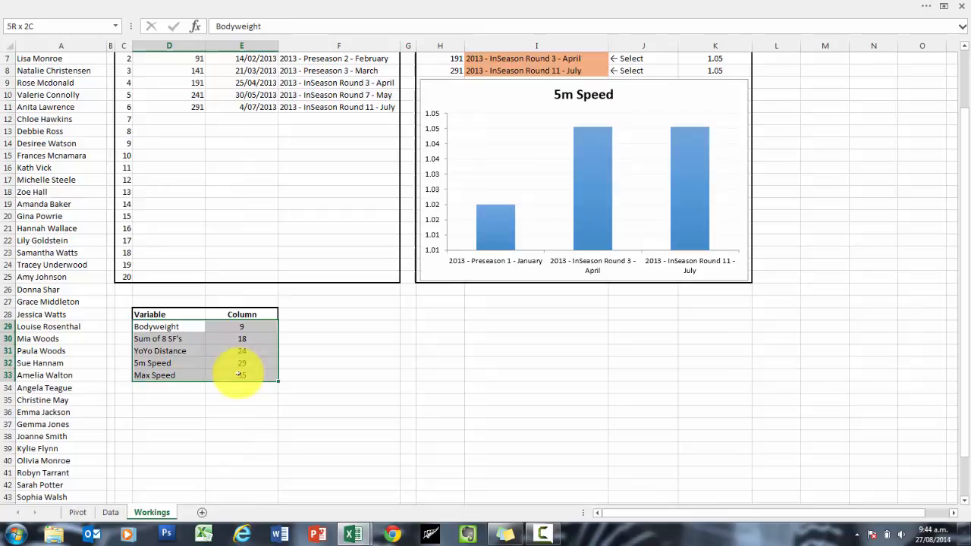
pyautogui.click(165, 402)
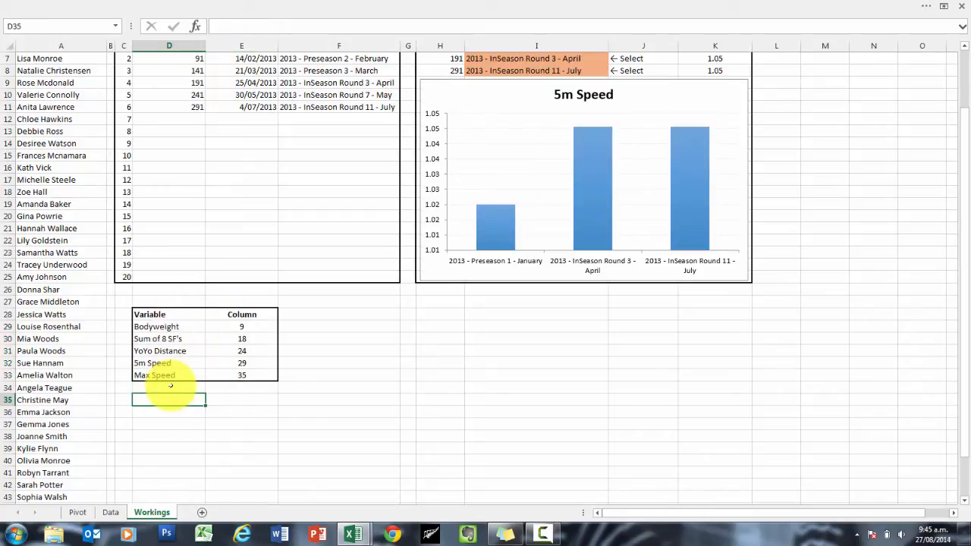
pyautogui.scroll(2, 170, 387)
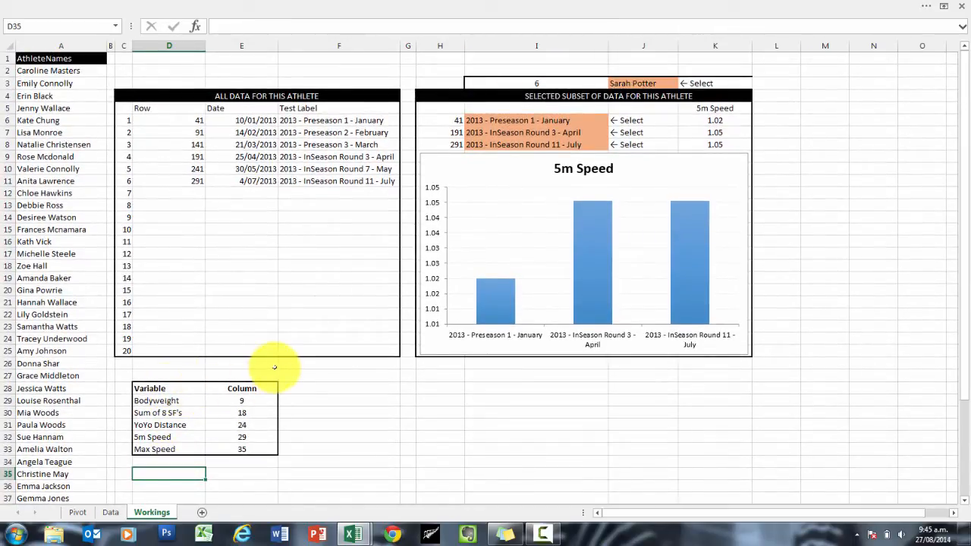
# Step: Set the ribbon display to Show Tabs
pyautogui.click(943, 7)
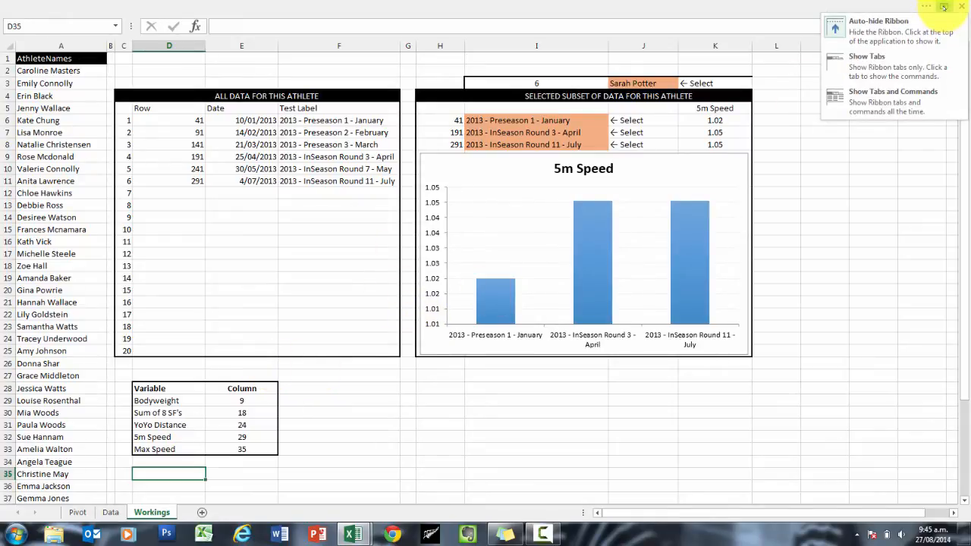
pyautogui.click(899, 21)
pyautogui.click(944, 6)
pyautogui.click(908, 65)
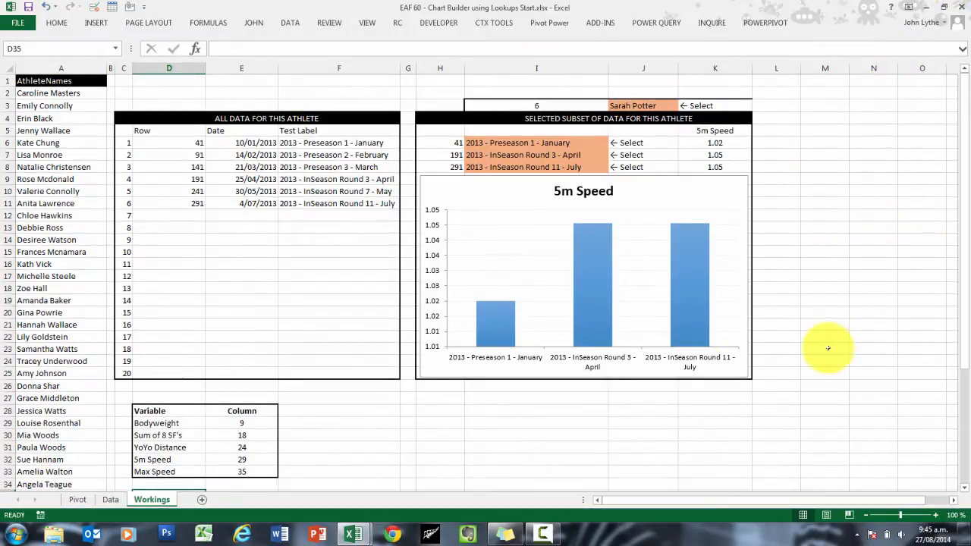
# Step: Add list data validation to variable heading cell K5, using the variable names in D29:D33 as the source
pyautogui.click(715, 131)
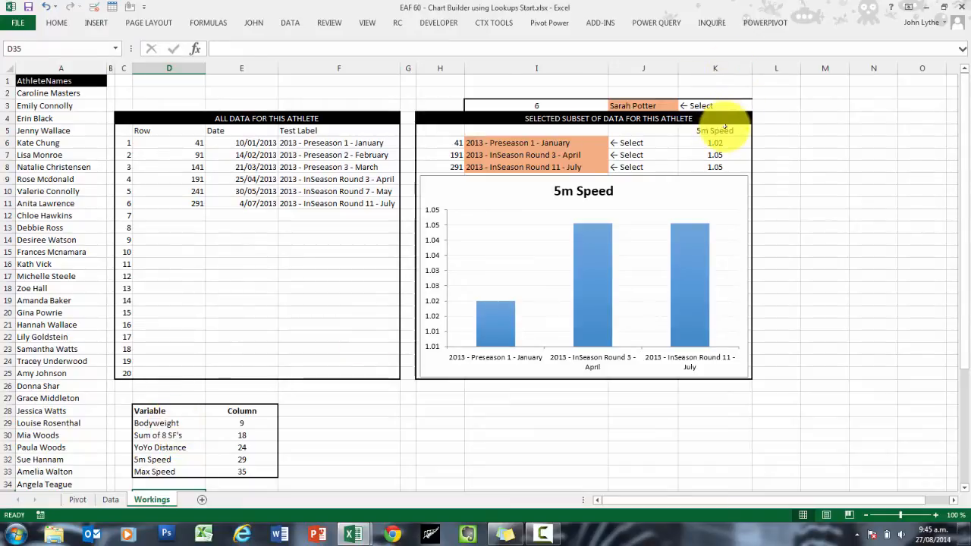
pyautogui.click(290, 23)
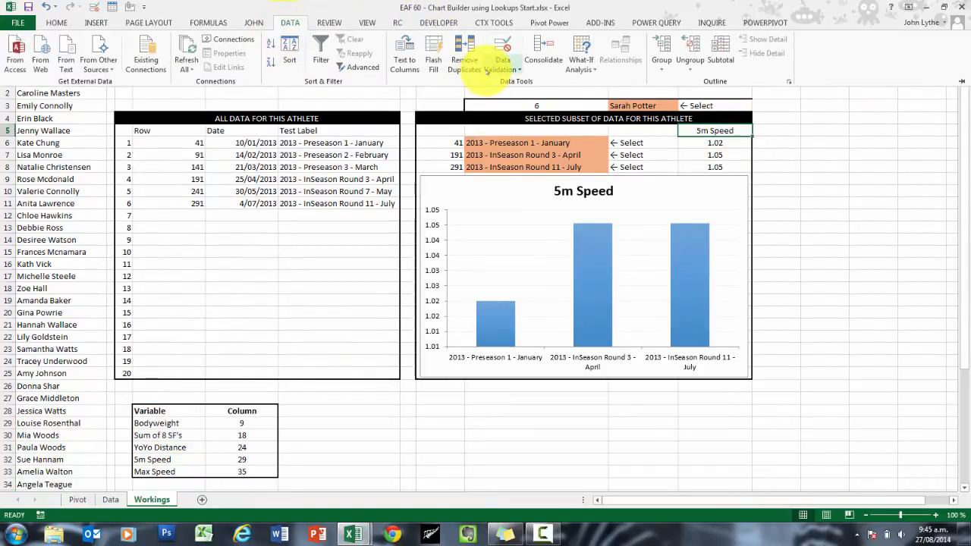
pyautogui.click(501, 68)
pyautogui.click(528, 82)
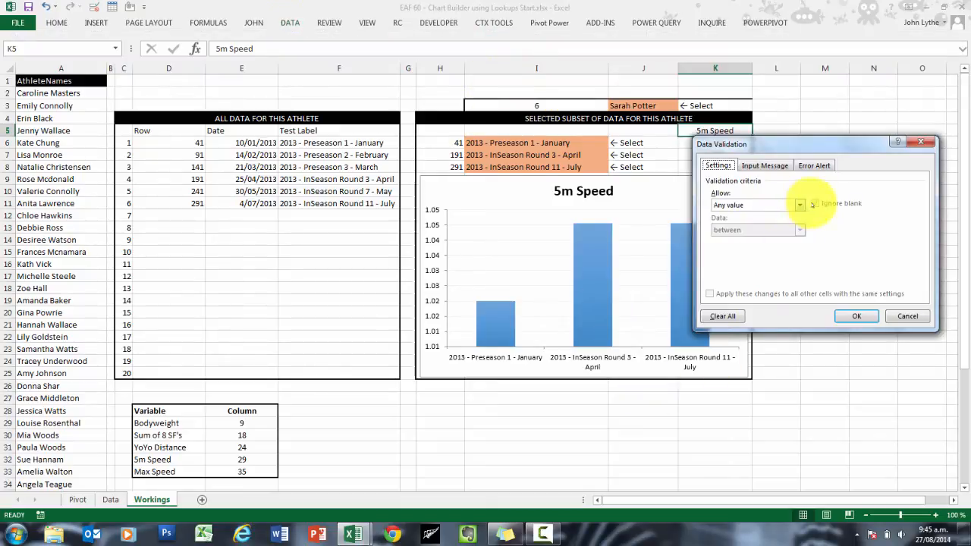
pyautogui.click(800, 205)
pyautogui.click(720, 240)
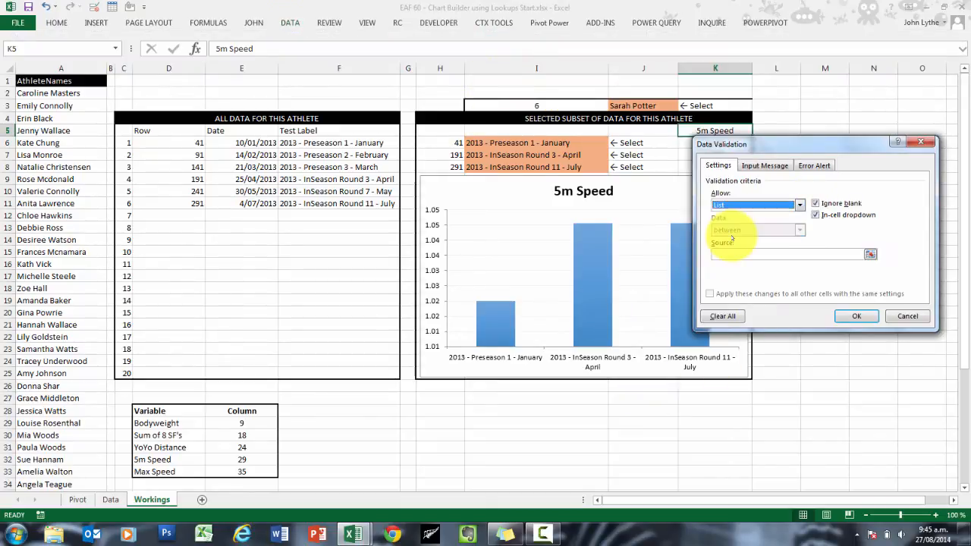
pyautogui.click(717, 254)
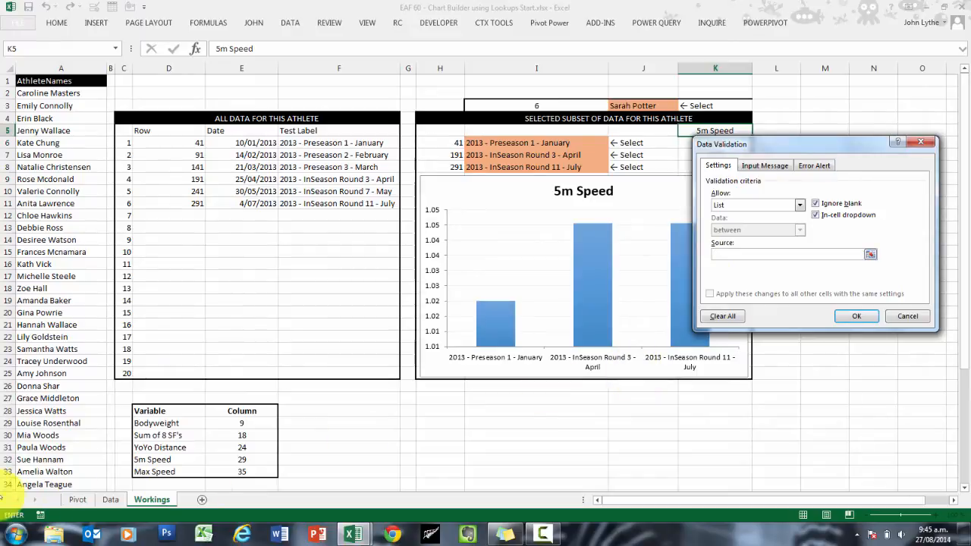
pyautogui.moveTo(186, 423); pyautogui.dragTo(180, 470)
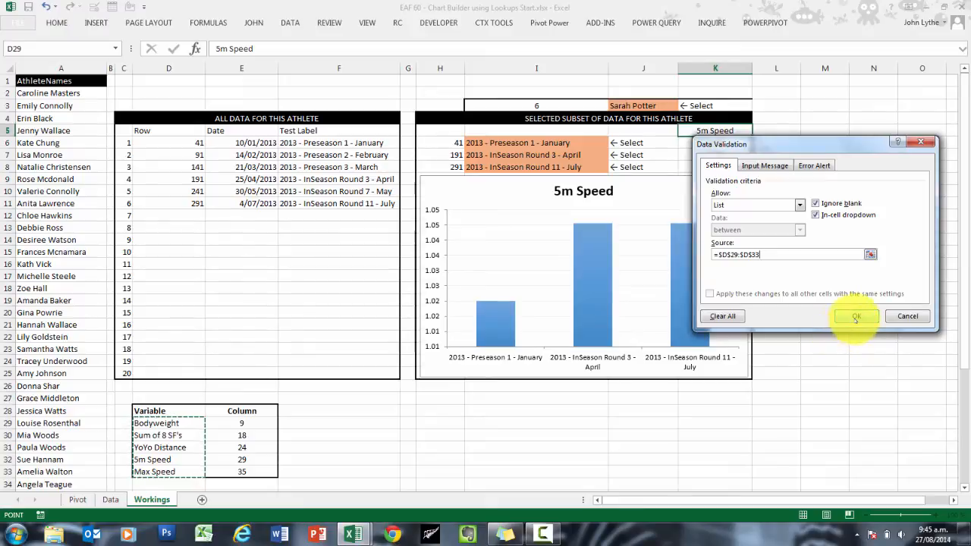
pyautogui.click(856, 317)
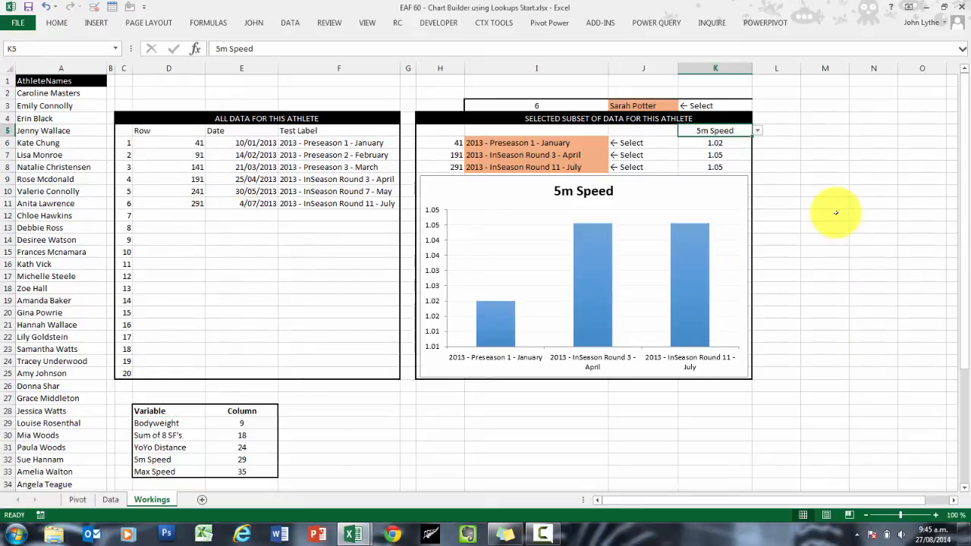
# Step: Test the variable list in K5 by choosing Bodyweight and switching back to 5m Speed
pyautogui.click(828, 213)
pyautogui.click(728, 132)
pyautogui.click(756, 131)
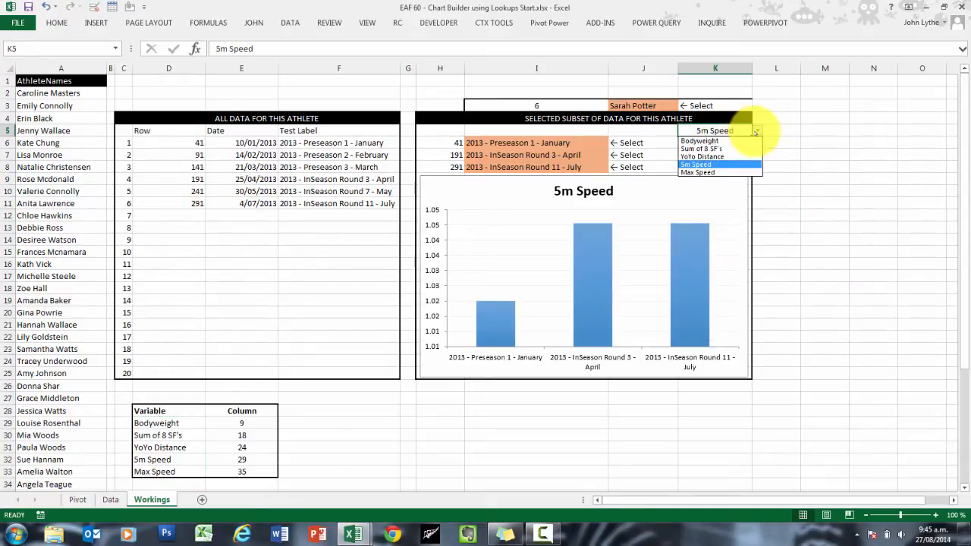
pyautogui.click(721, 141)
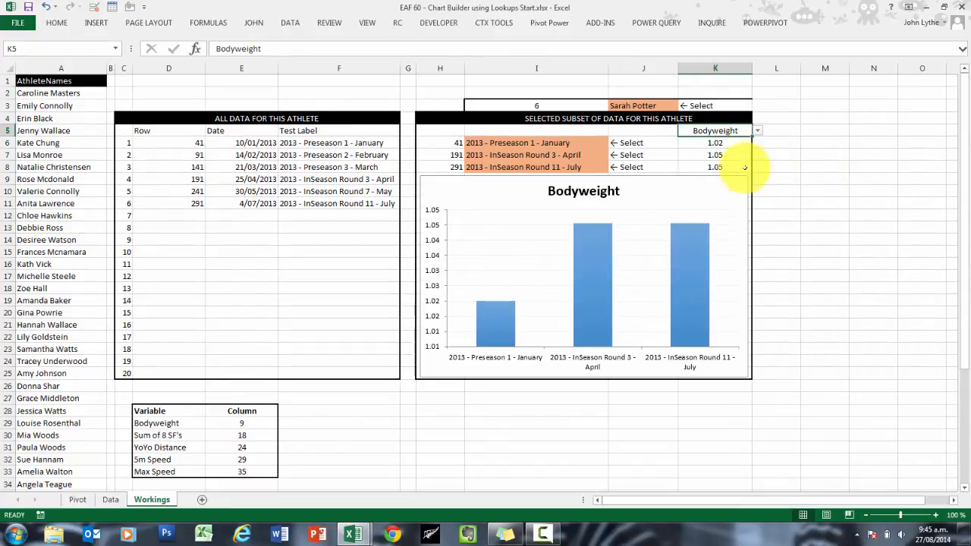
pyautogui.click(756, 131)
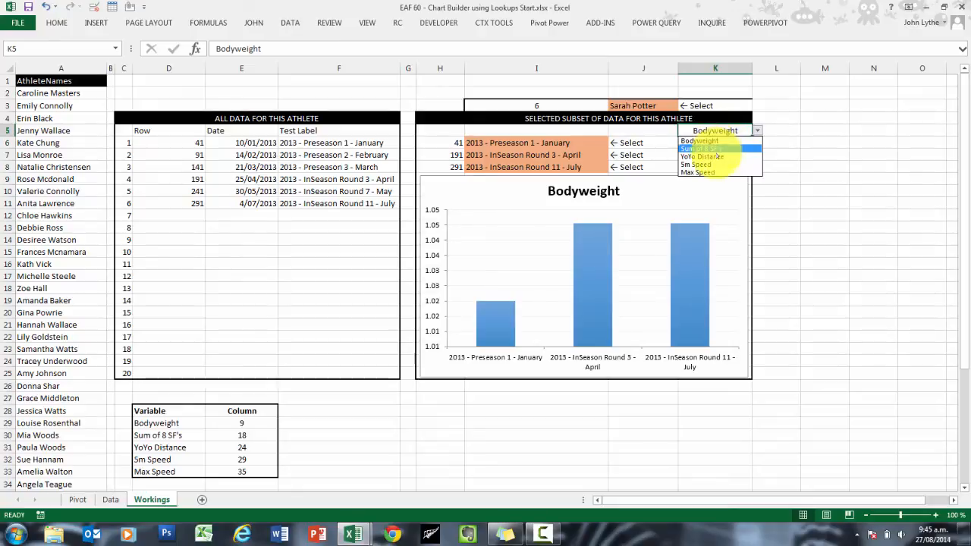
pyautogui.click(714, 164)
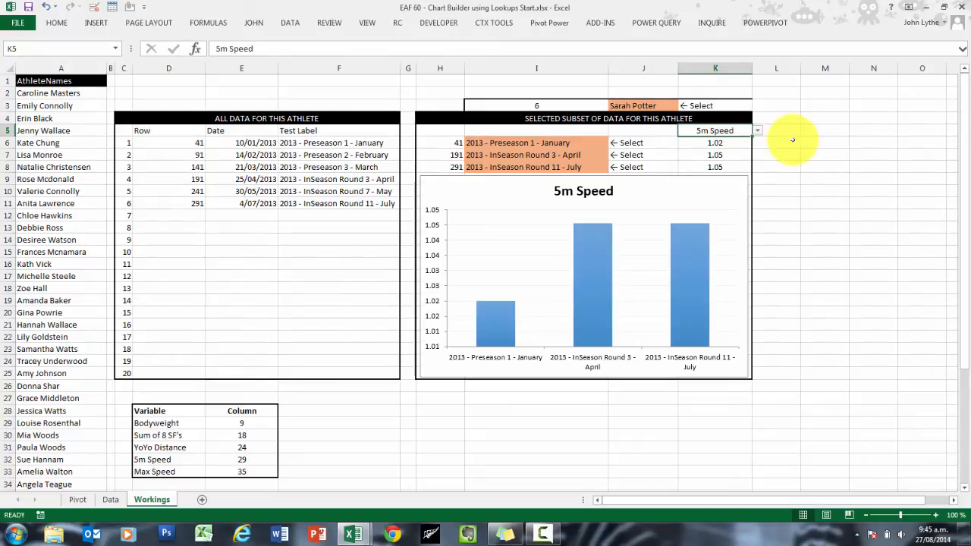
# Step: Name the variable range D29:D33 listDDvariables
pyautogui.moveTo(182, 423); pyautogui.dragTo(190, 471)
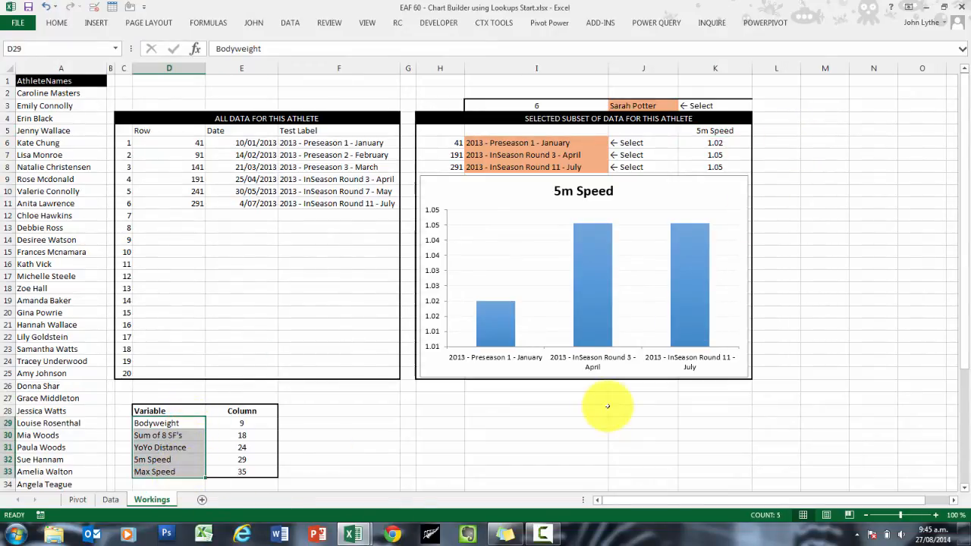
pyautogui.click(23, 48)
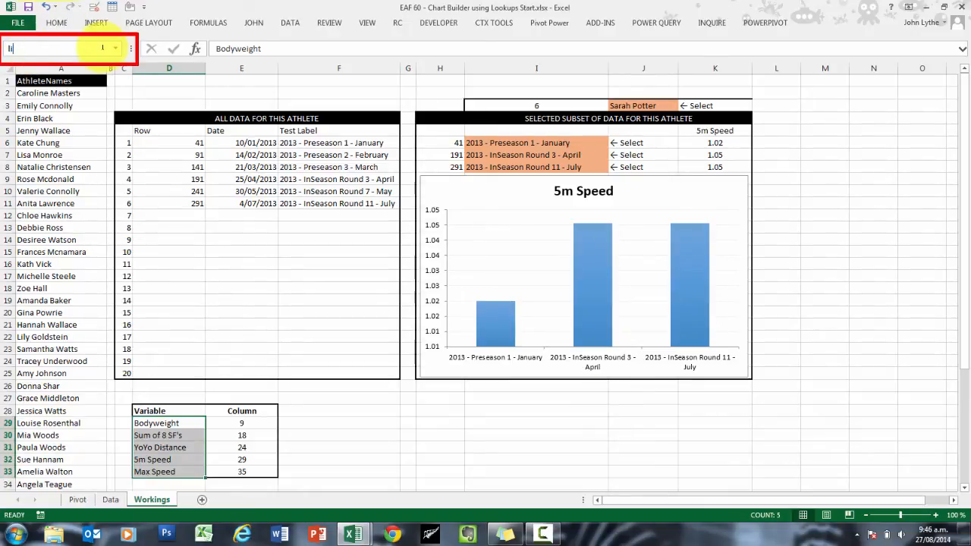
pyautogui.write('listDDvariables')
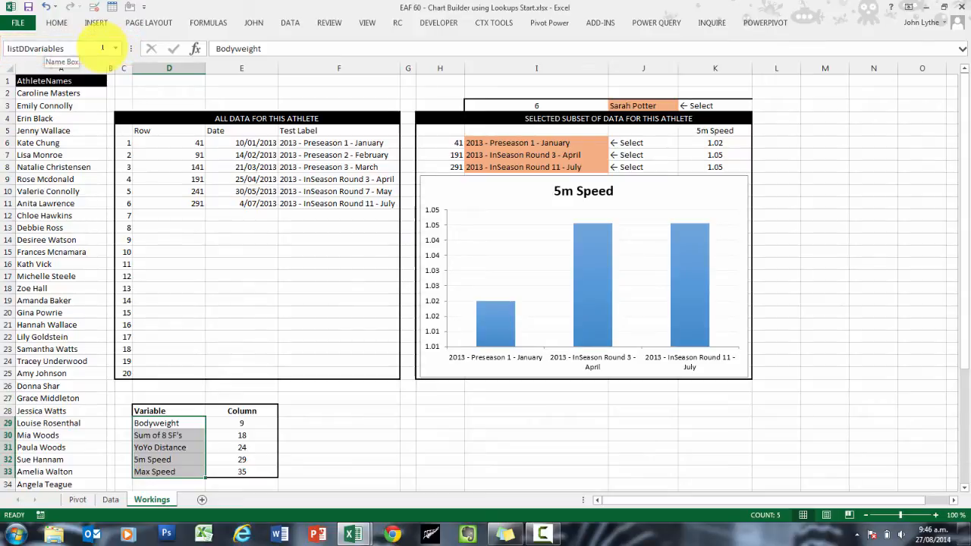
pyautogui.click(83, 47)
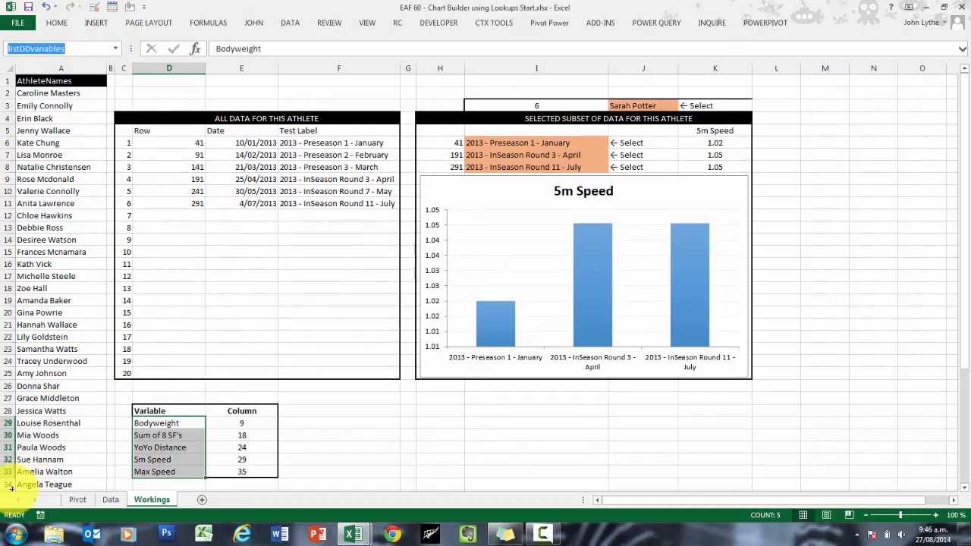
pyautogui.press('Escape')
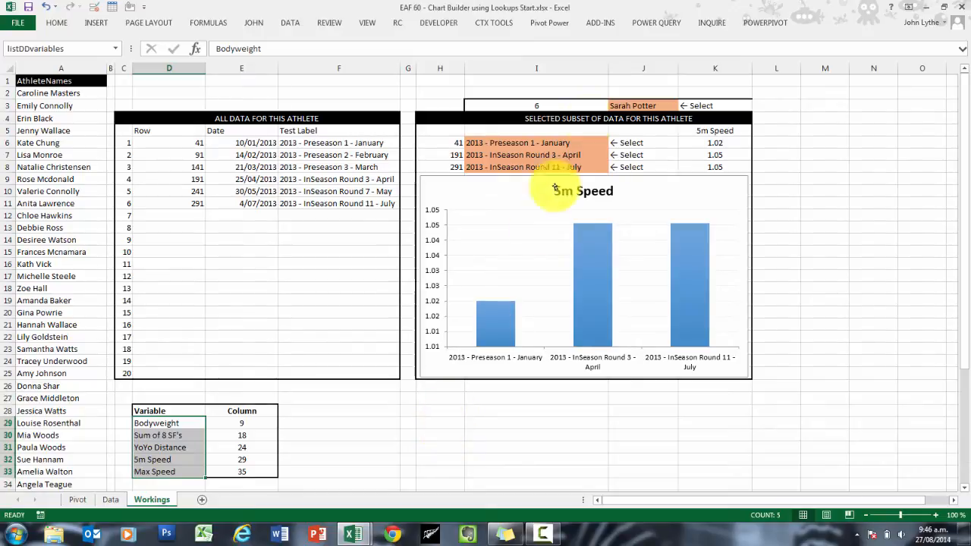
# Step: Change the source of K5's list validation to =listDDvariables
pyautogui.click(737, 131)
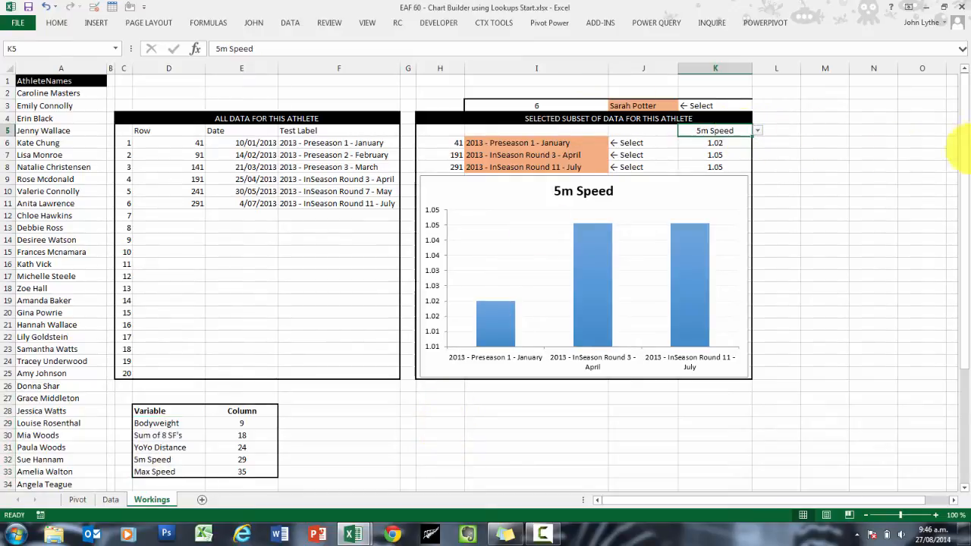
pyautogui.click(291, 22)
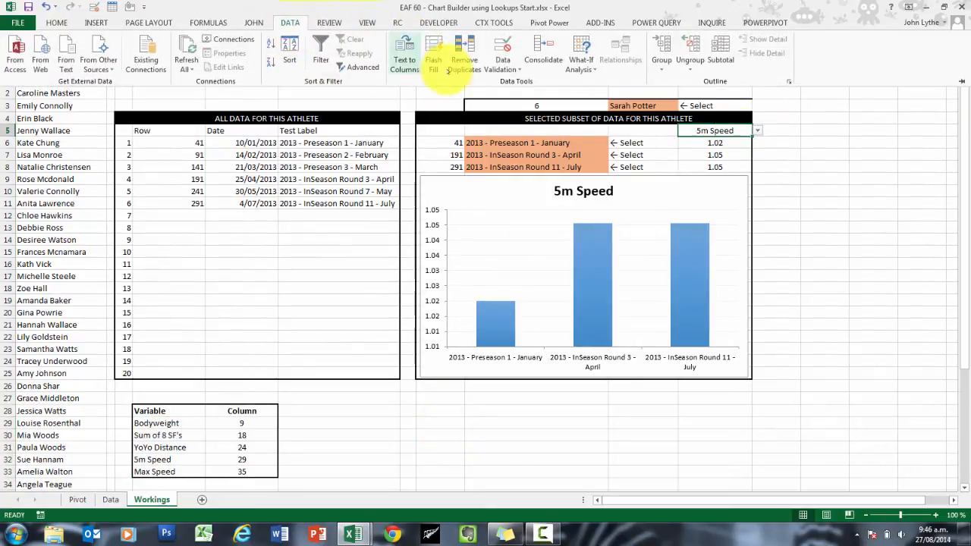
pyautogui.click(502, 64)
pyautogui.click(527, 80)
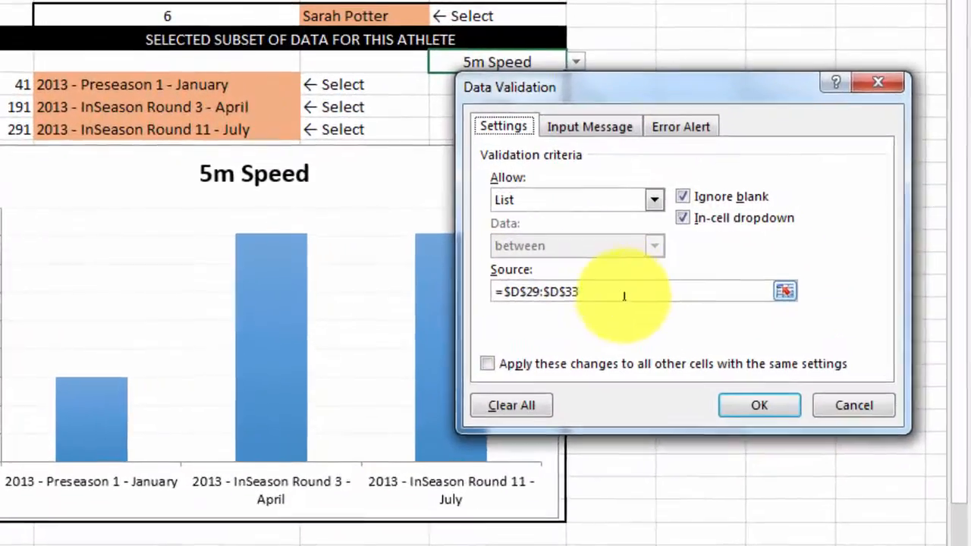
pyautogui.moveTo(711, 275); pyautogui.dragTo(566, 267)
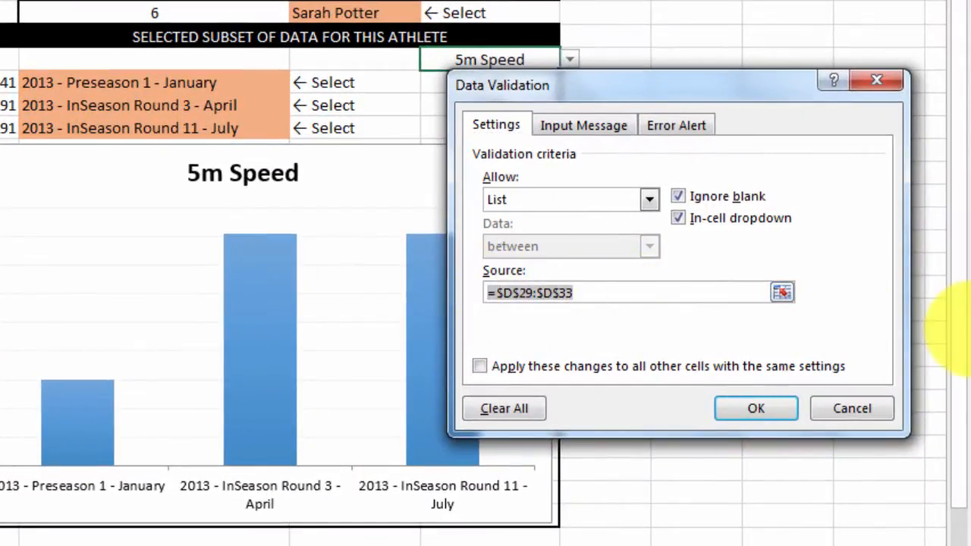
pyautogui.write('=listDDvariables')
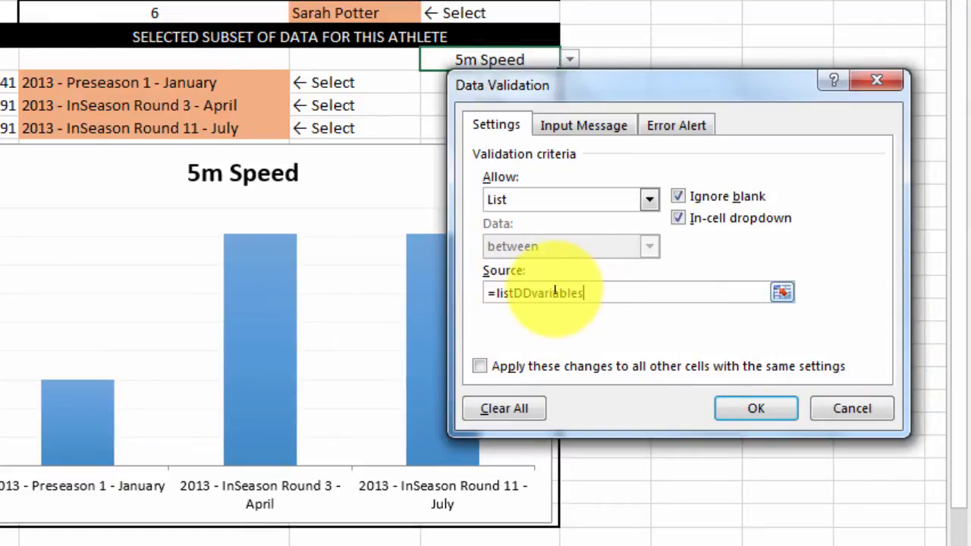
pyautogui.click(756, 409)
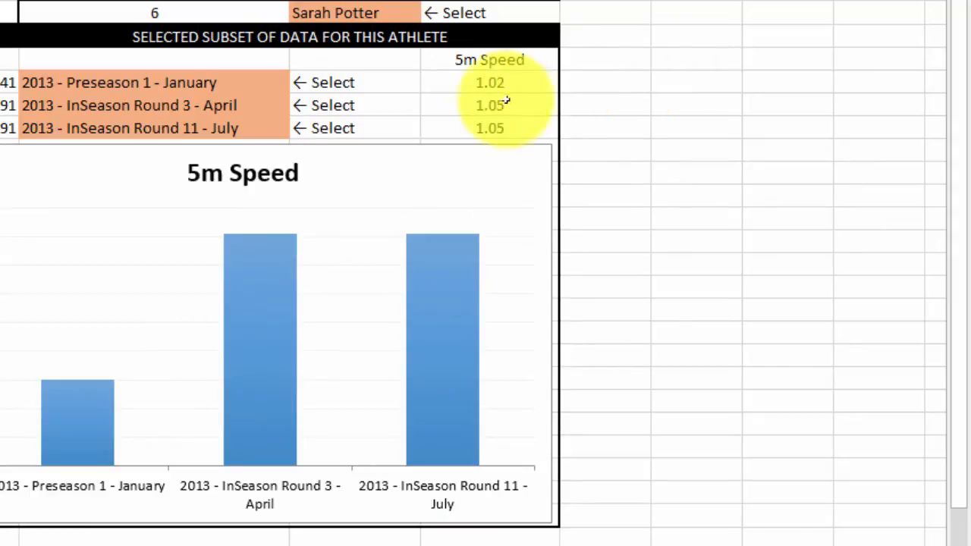
# Step: Choose Sum of 8 SF's from the variable list in K5 and select the adjacent cell L5
pyautogui.click(544, 60)
pyautogui.click(570, 60)
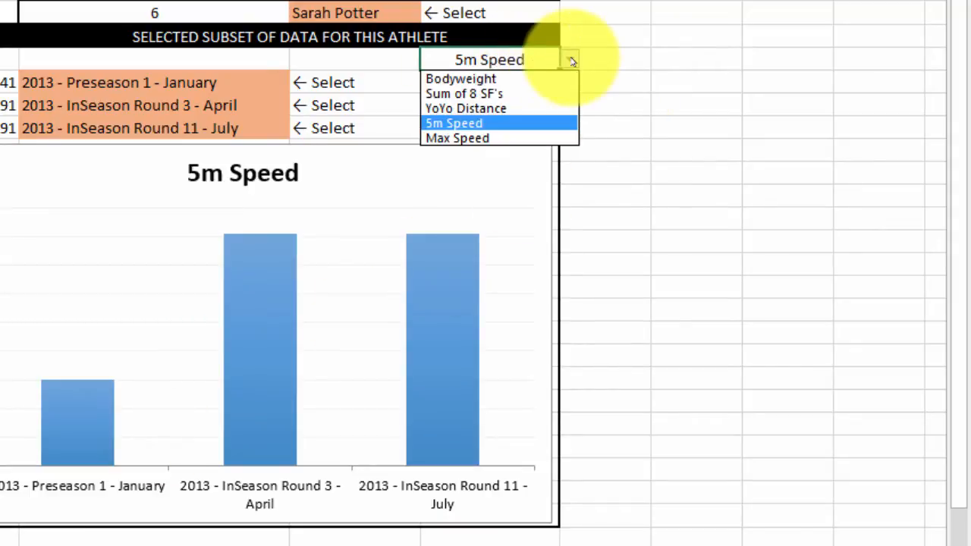
pyautogui.click(502, 94)
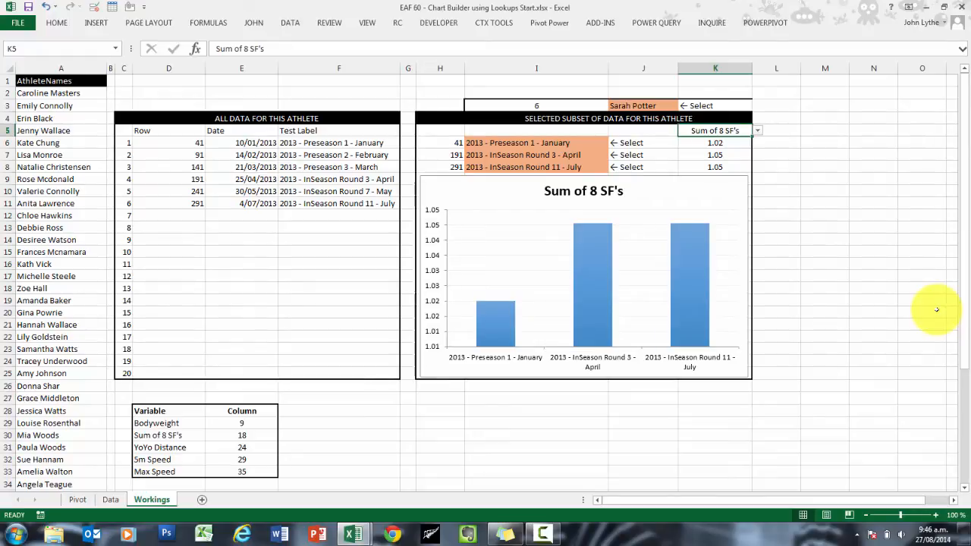
pyautogui.click(824, 131)
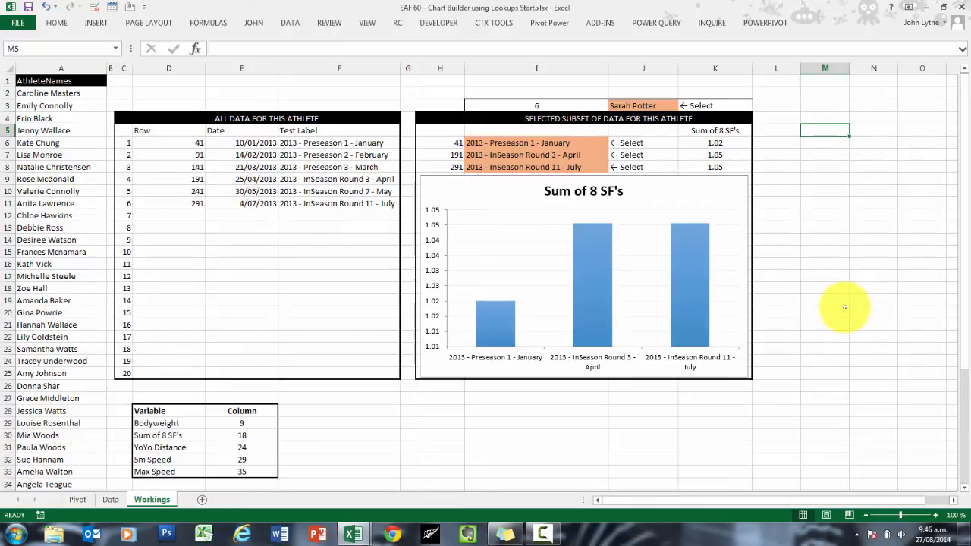
pyautogui.click(771, 130)
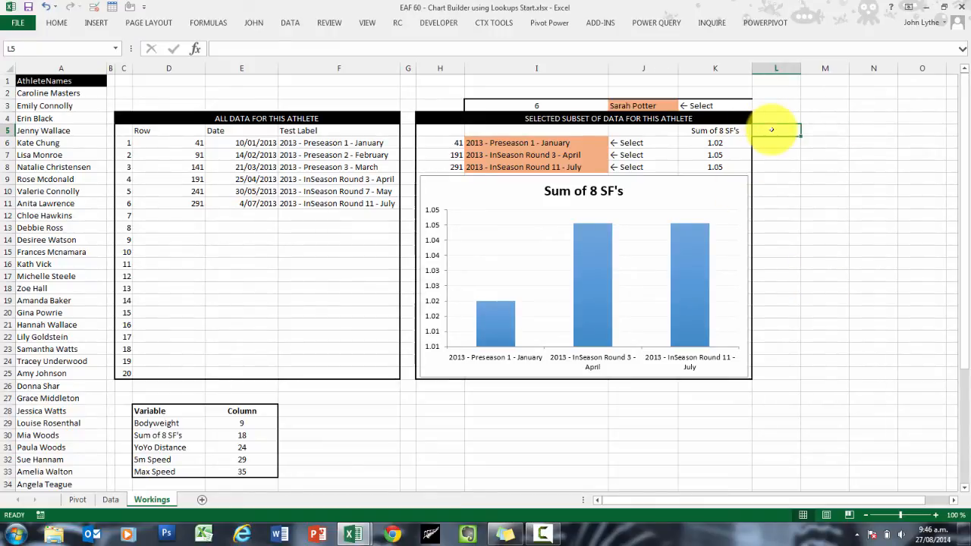
# Step: Enter =VLOOKUP(K5,D29:E33,2,0) in cell M5 to look up the selected variable's column number
pyautogui.click(790, 119)
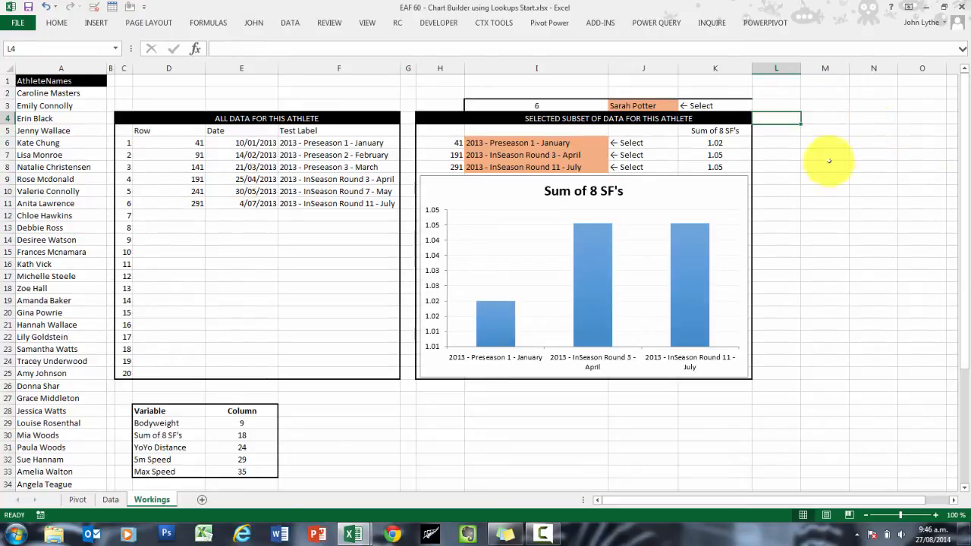
pyautogui.click(822, 129)
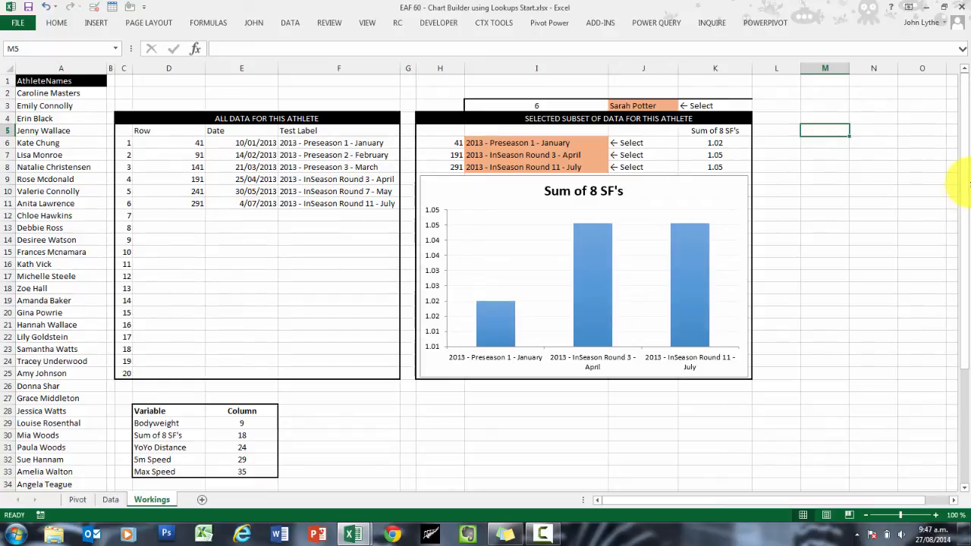
pyautogui.write('=vl')
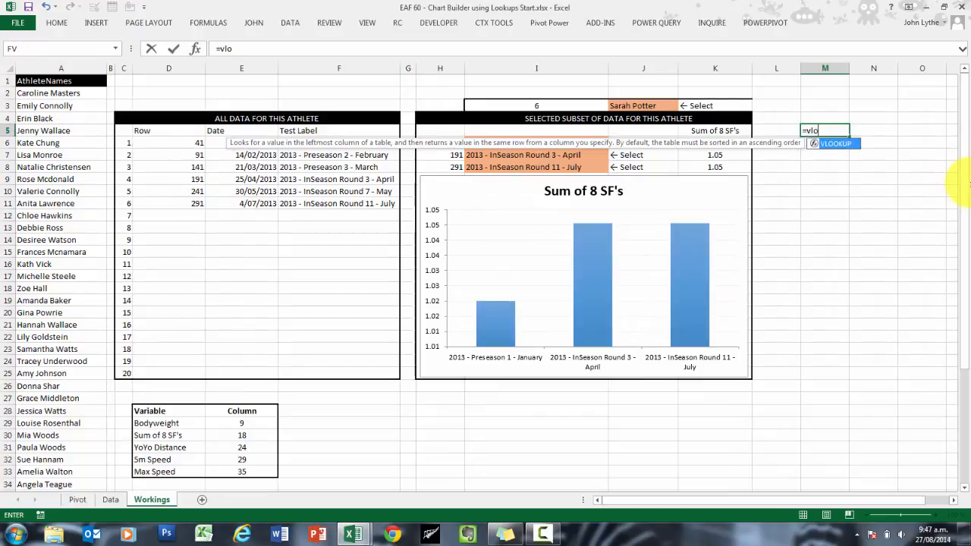
pyautogui.write('o')
pyautogui.press('Tab')
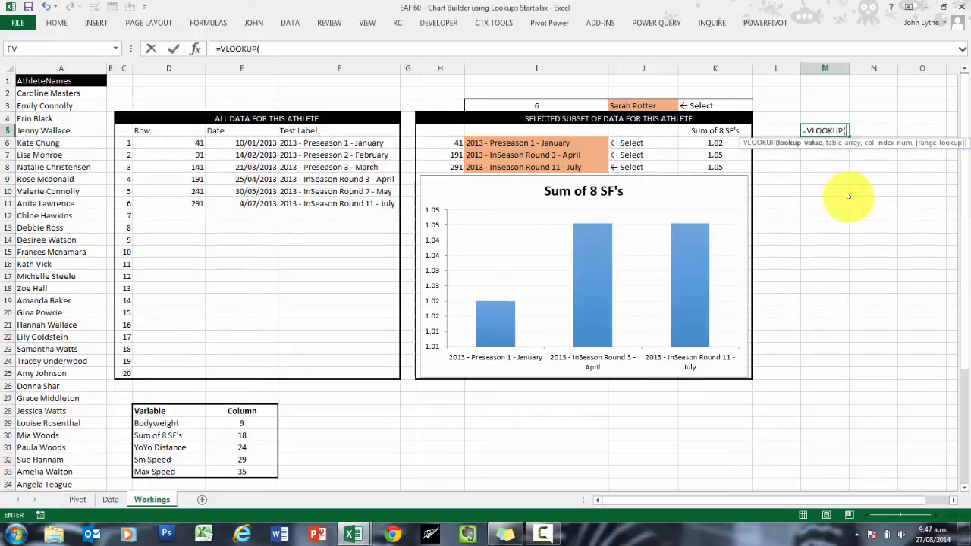
pyautogui.click(707, 131)
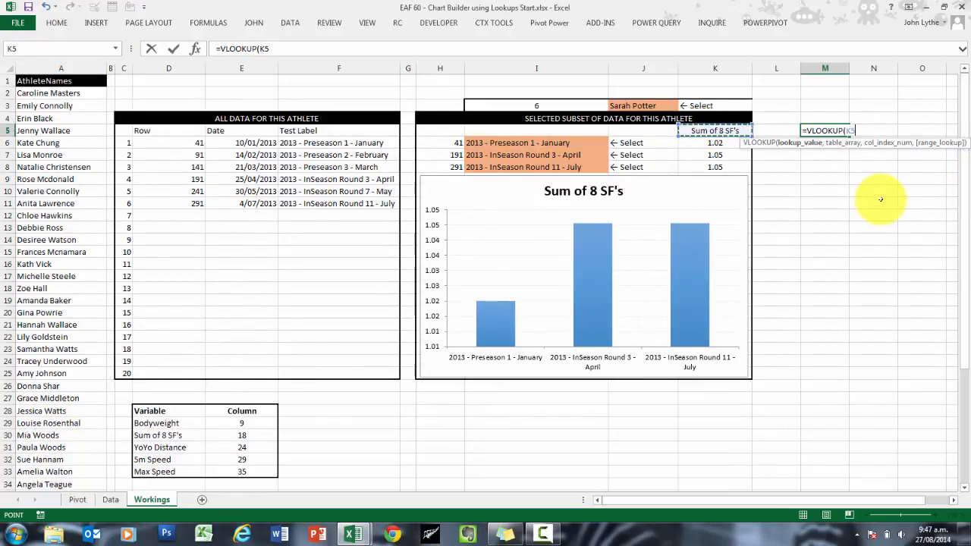
pyautogui.write(',')
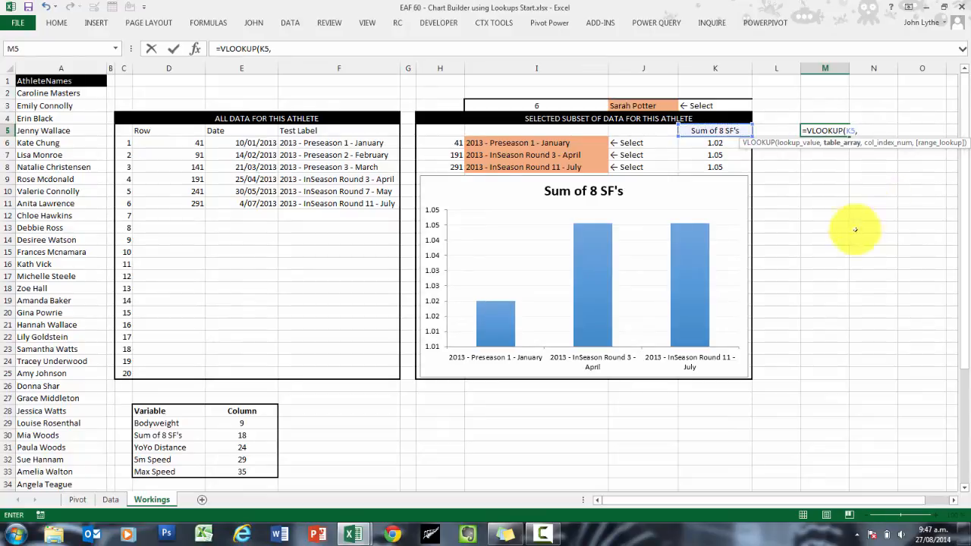
pyautogui.moveTo(140, 423); pyautogui.dragTo(234, 475)
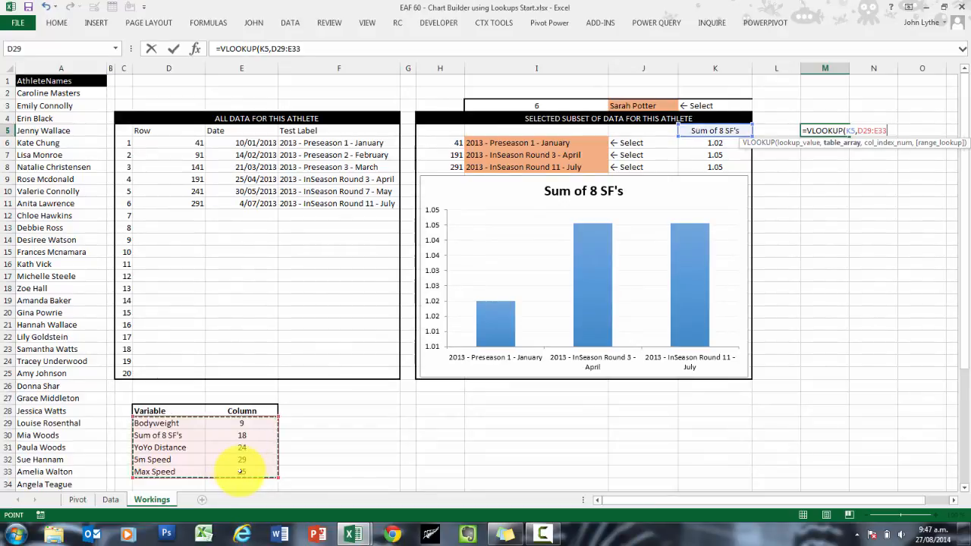
pyautogui.write(',2,')
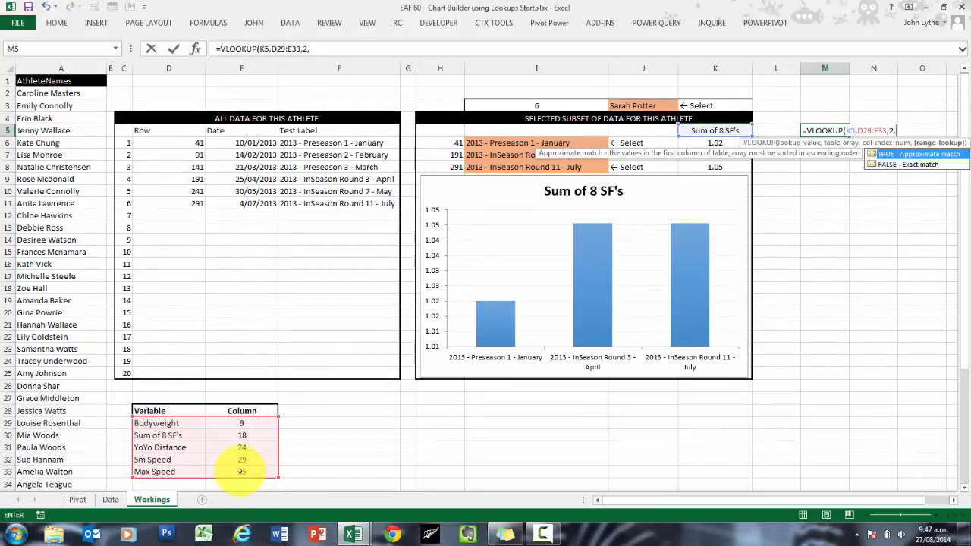
pyautogui.write('0)')
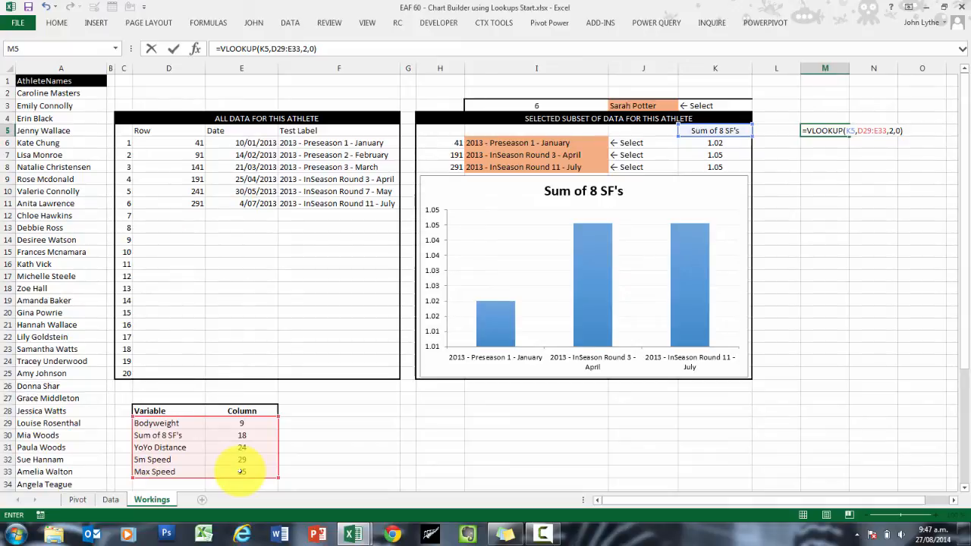
pyautogui.press('Return')
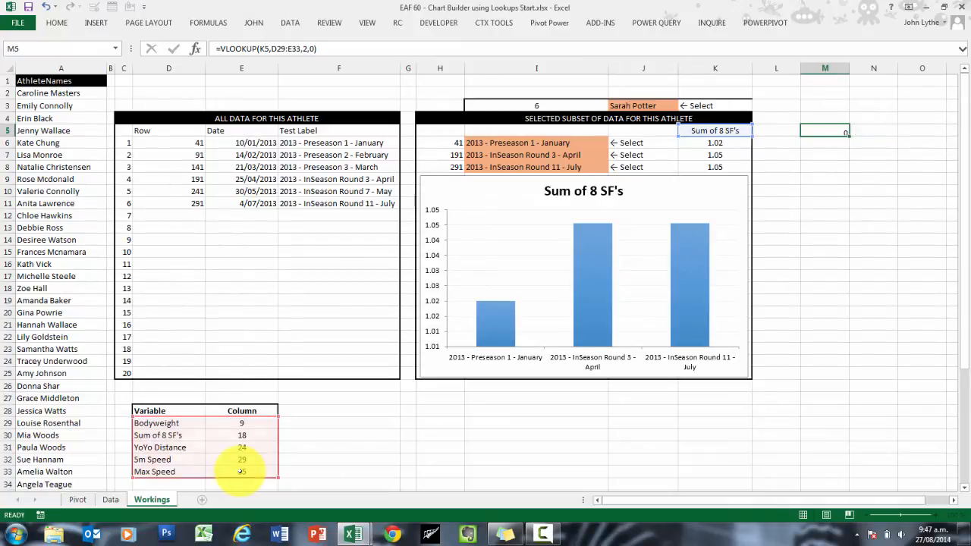
pyautogui.click(840, 130)
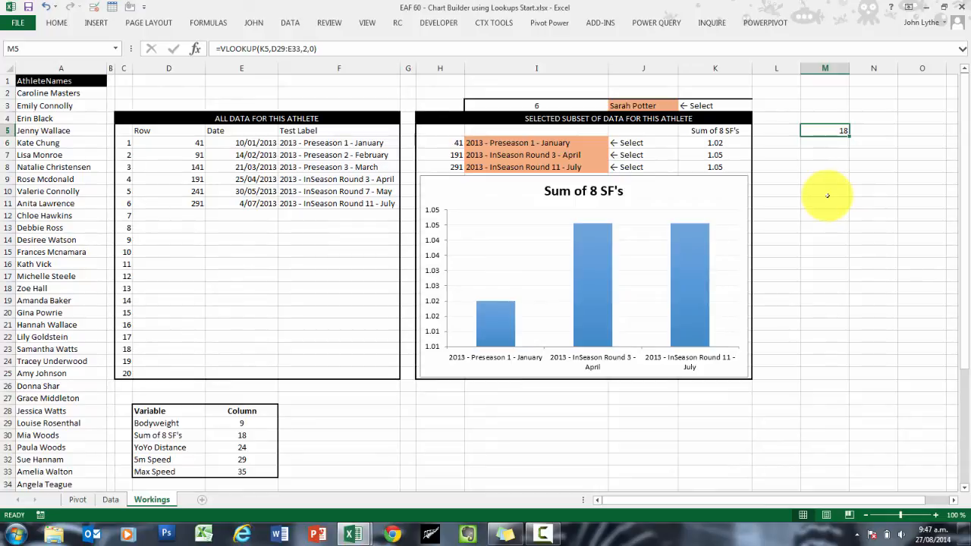
# Step: Replace the fixed column number in K6's INDEX formula with M5, giving =INDEX(TBLDatabase,H6,M5)
pyautogui.click(732, 143)
pyautogui.click(364, 47)
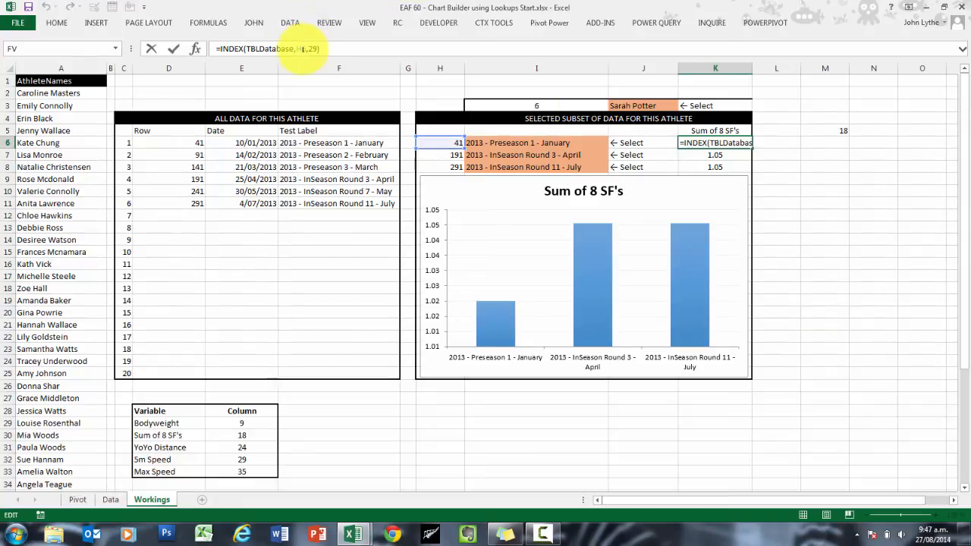
pyautogui.click(317, 49)
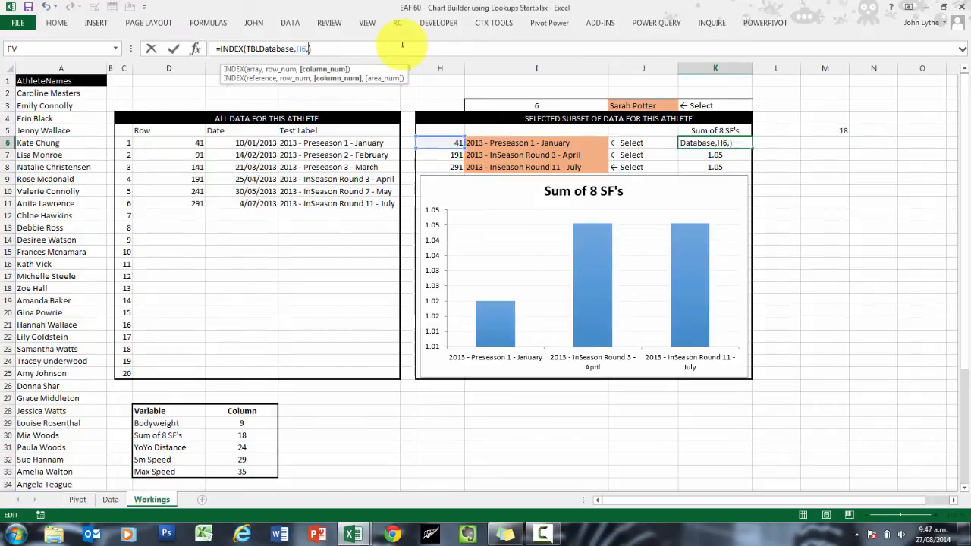
pyautogui.click(835, 132)
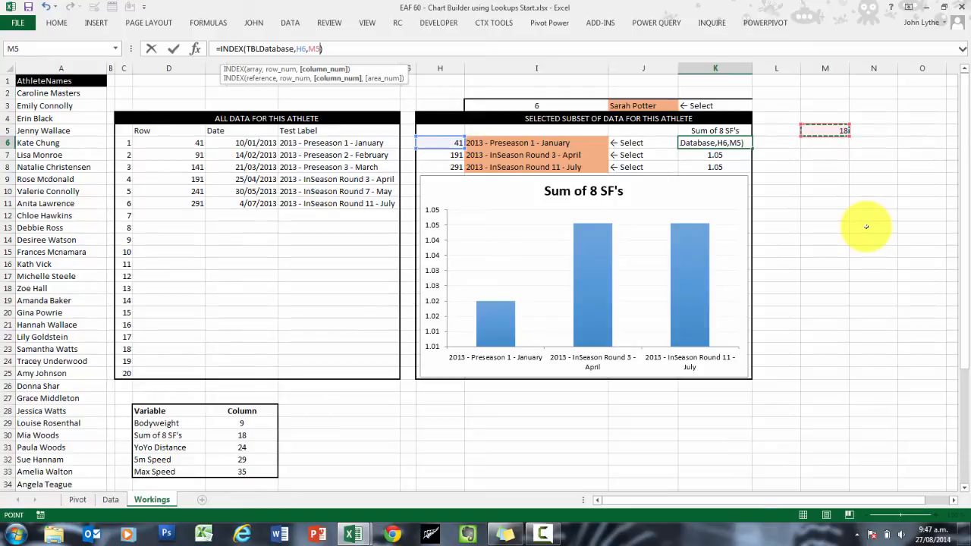
pyautogui.press('Return')
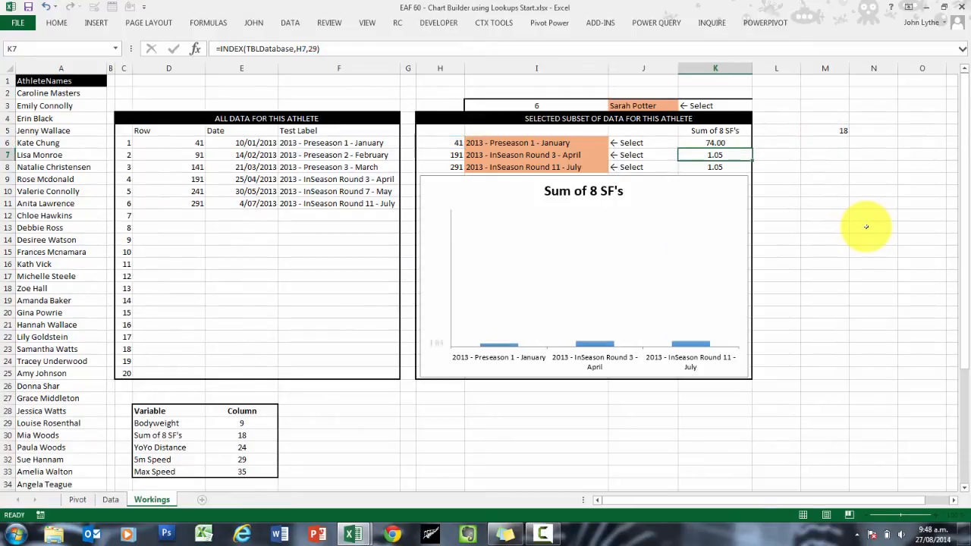
# Step: Make the M5 reference in K6's formula absolute as $M$5 and fill the formula down to K8
pyautogui.click(735, 143)
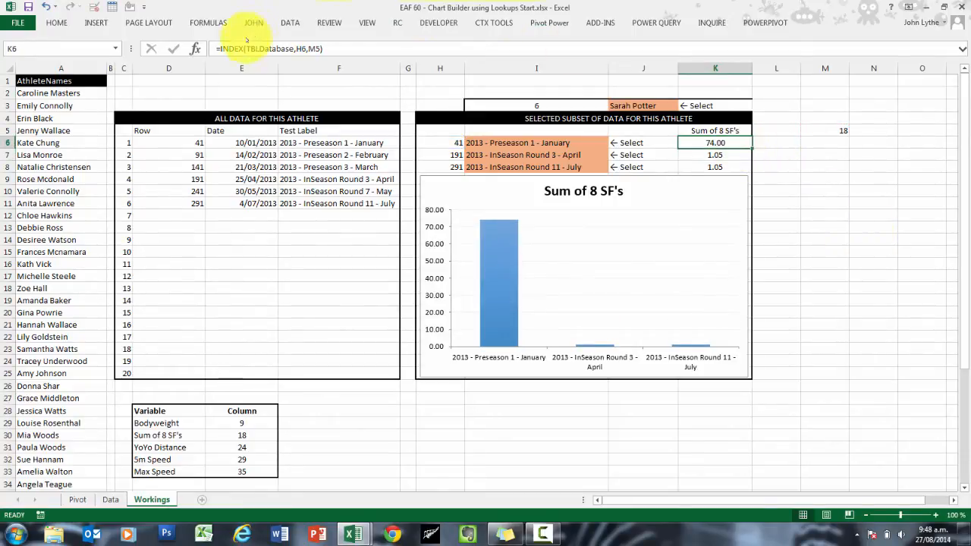
pyautogui.click(334, 49)
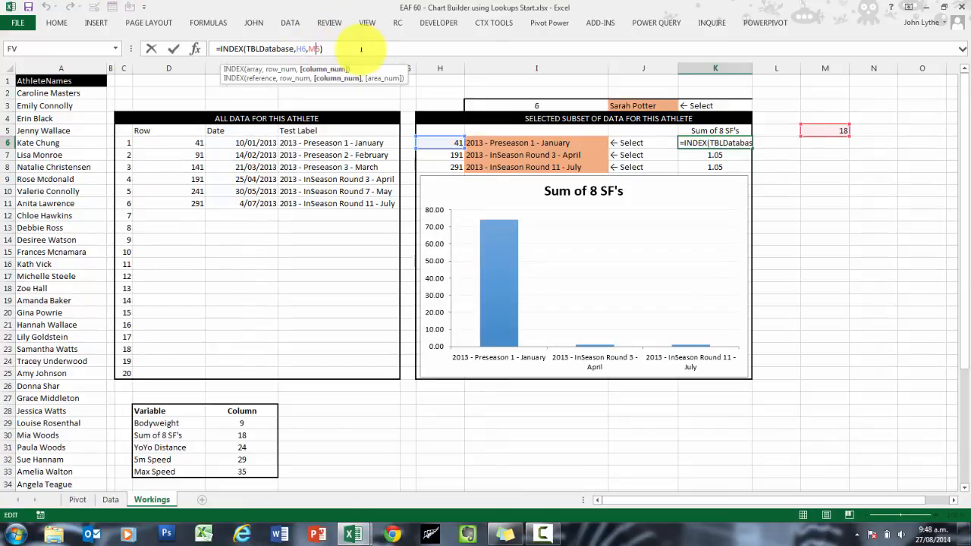
pyautogui.press('F4')
pyautogui.press('Return')
pyautogui.click(747, 144)
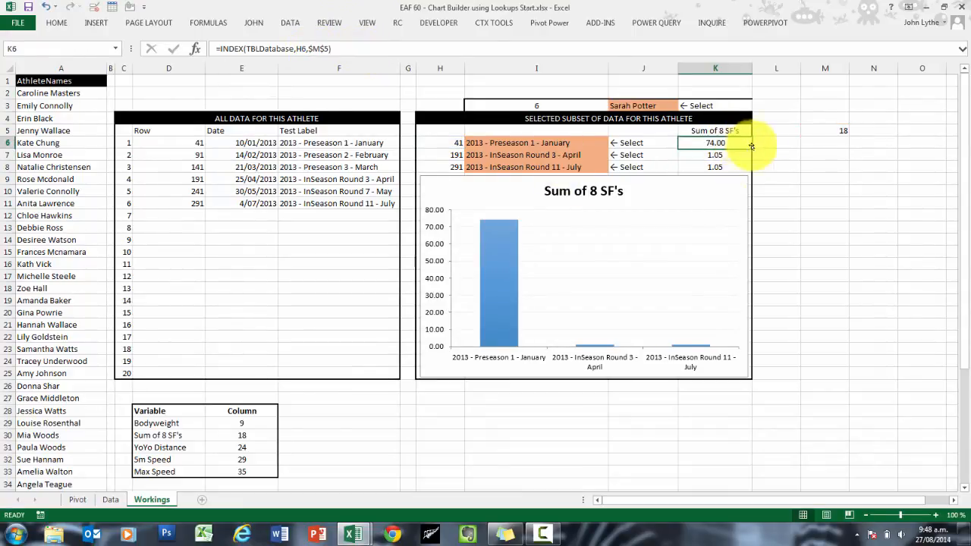
pyautogui.moveTo(751, 146); pyautogui.dragTo(750, 169)
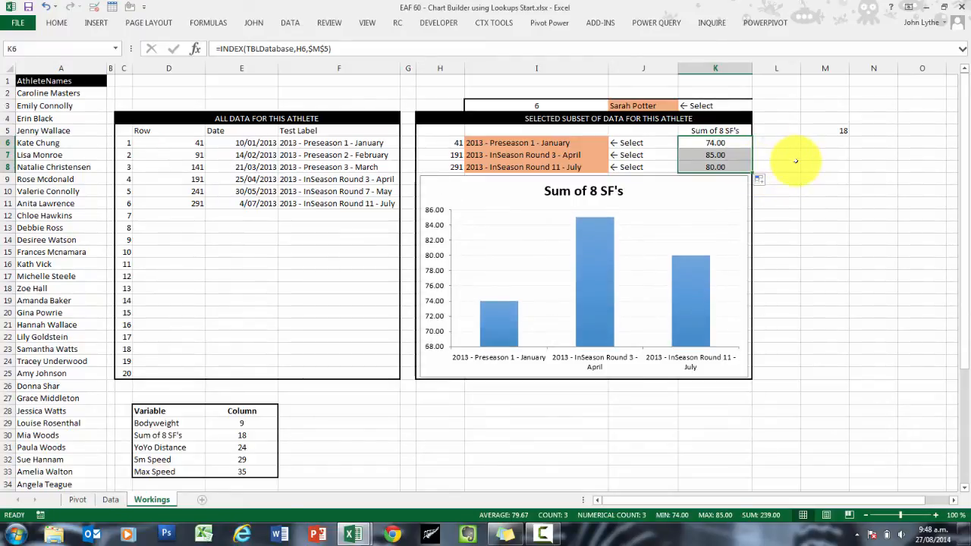
# Step: Test the chart by choosing Bodyweight, 5m Speed and Max Speed in turn from K5's list, finishing on Bodyweight
pyautogui.click(742, 130)
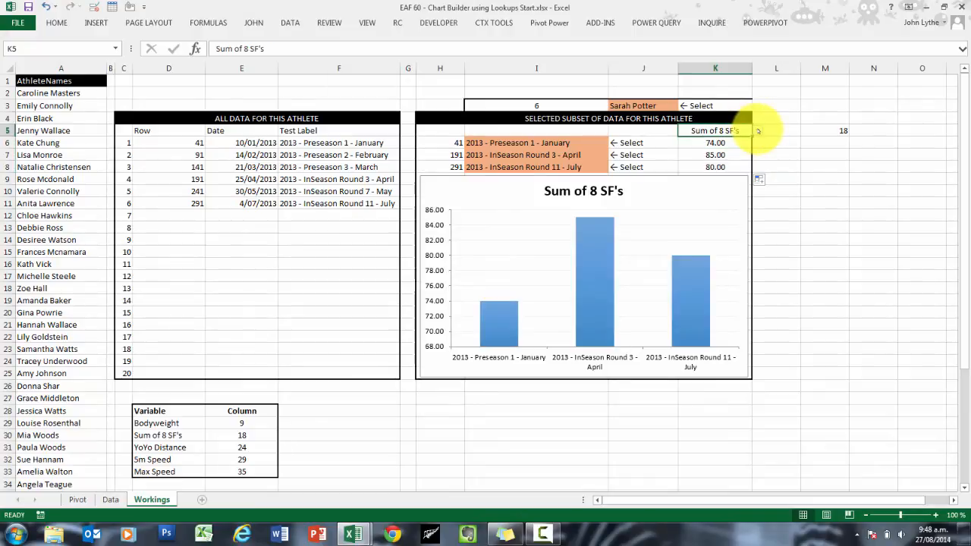
pyautogui.click(758, 131)
pyautogui.click(702, 141)
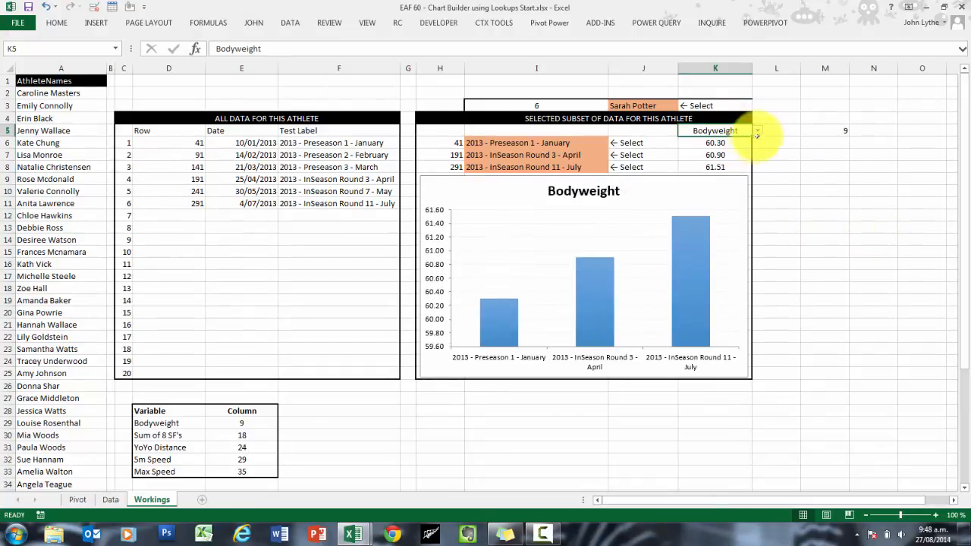
pyautogui.click(757, 130)
pyautogui.click(701, 166)
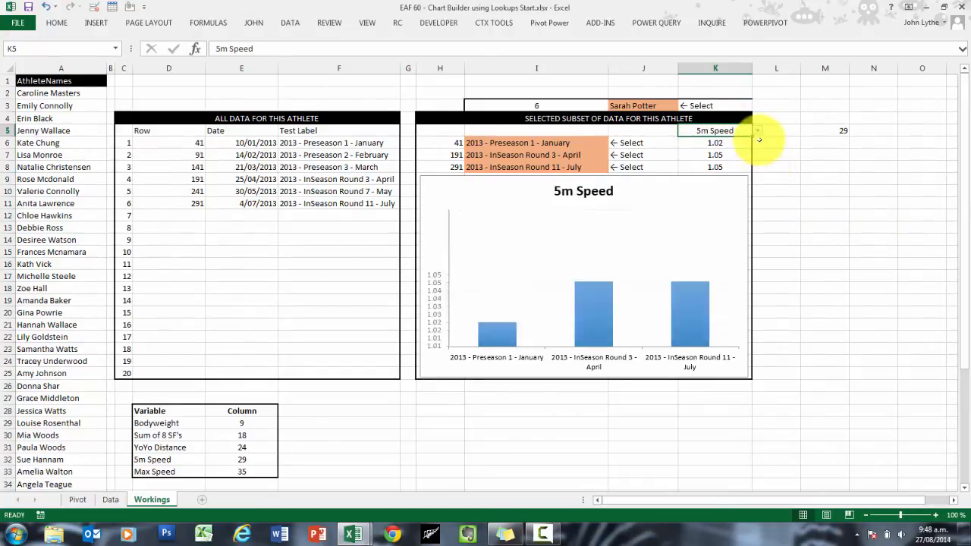
pyautogui.click(757, 131)
pyautogui.click(778, 190)
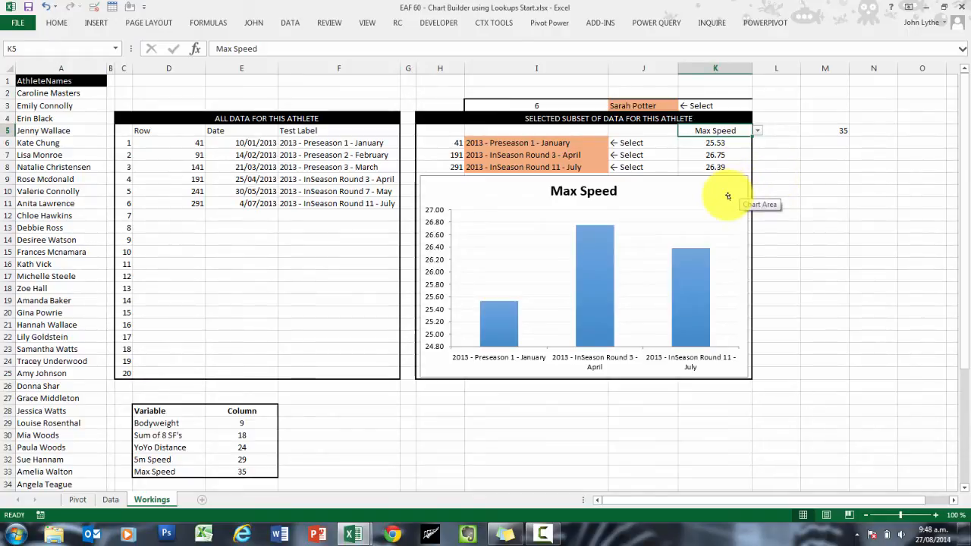
pyautogui.click(756, 131)
pyautogui.click(724, 141)
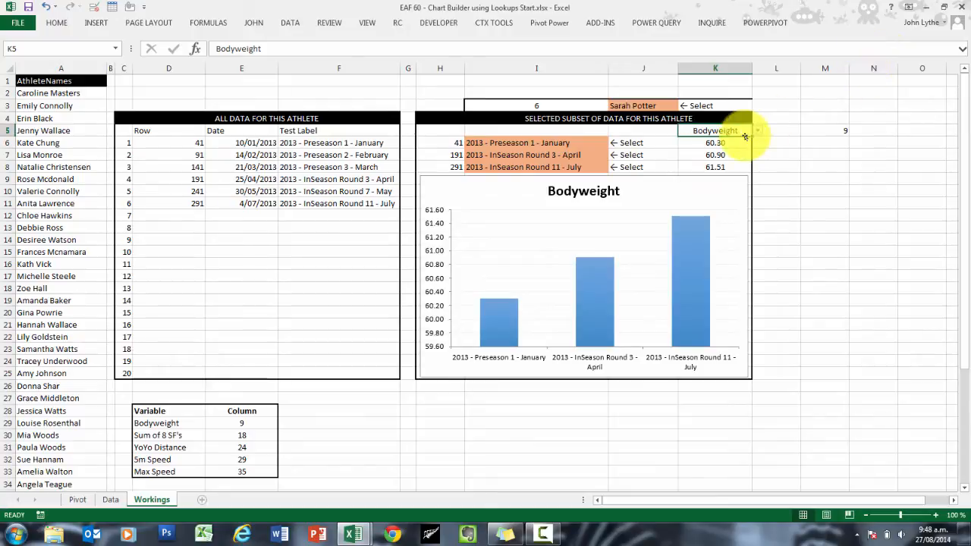
# Step: Copy the "← Select" label from J6 into L5 beside the variable list
pyautogui.rightClick(641, 144)
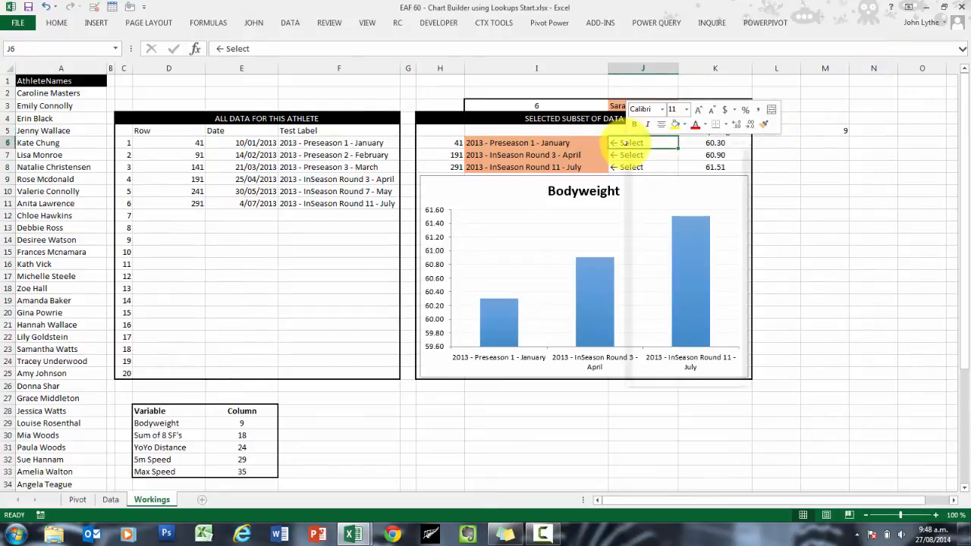
pyautogui.click(719, 148)
pyautogui.click(775, 130)
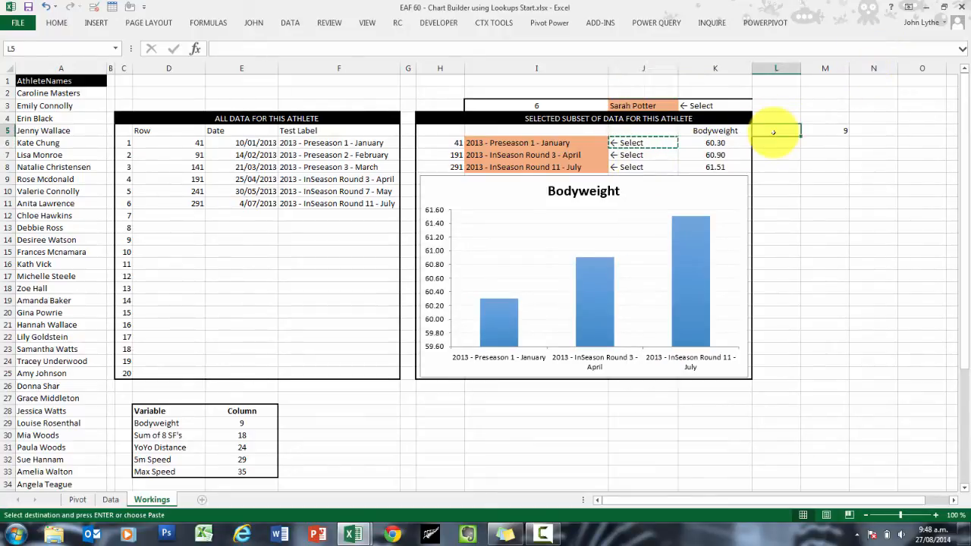
pyautogui.hotkey('ctrl', 'v')
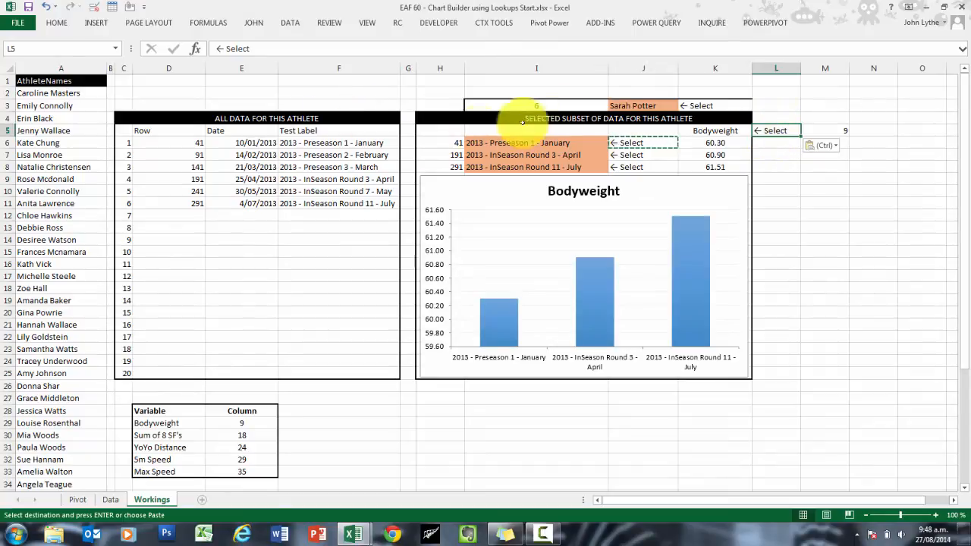
# Step: Copy the orange cell formatting of the athlete selector J3 onto the variable selector K5
pyautogui.click(631, 105)
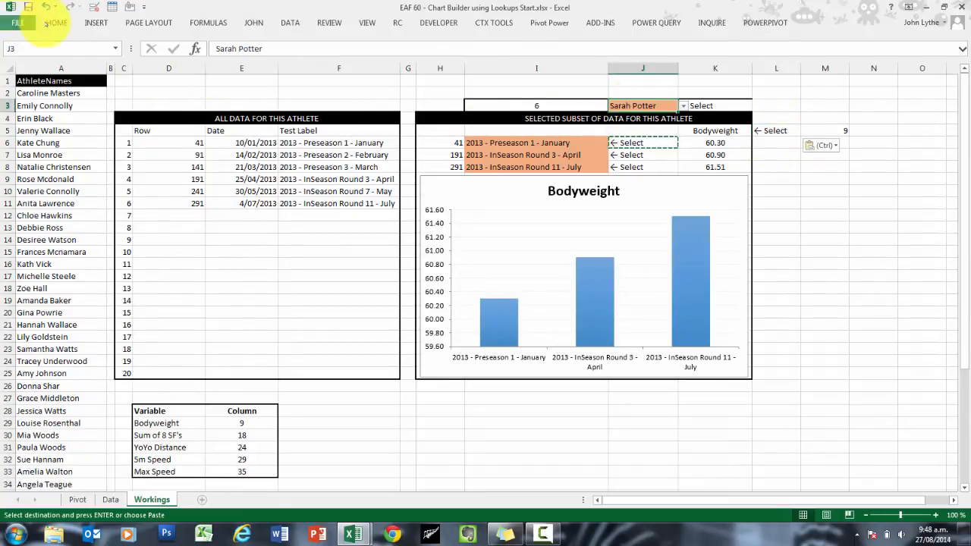
pyautogui.click(57, 22)
pyautogui.click(60, 67)
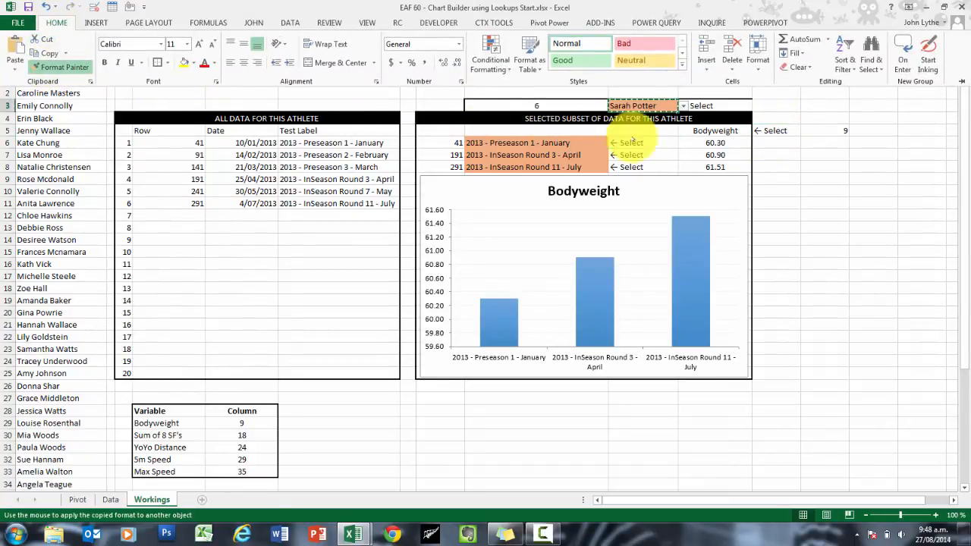
pyautogui.click(724, 132)
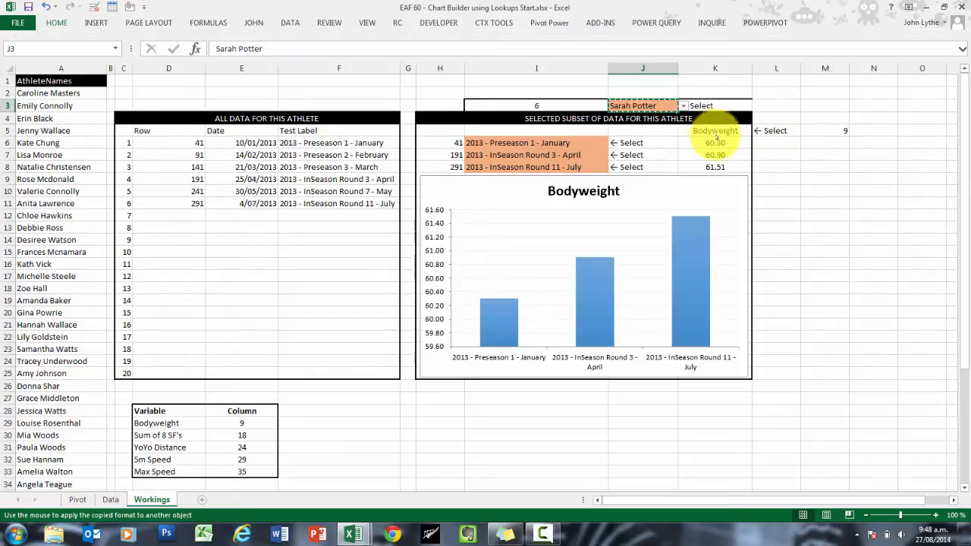
pyautogui.click(715, 130)
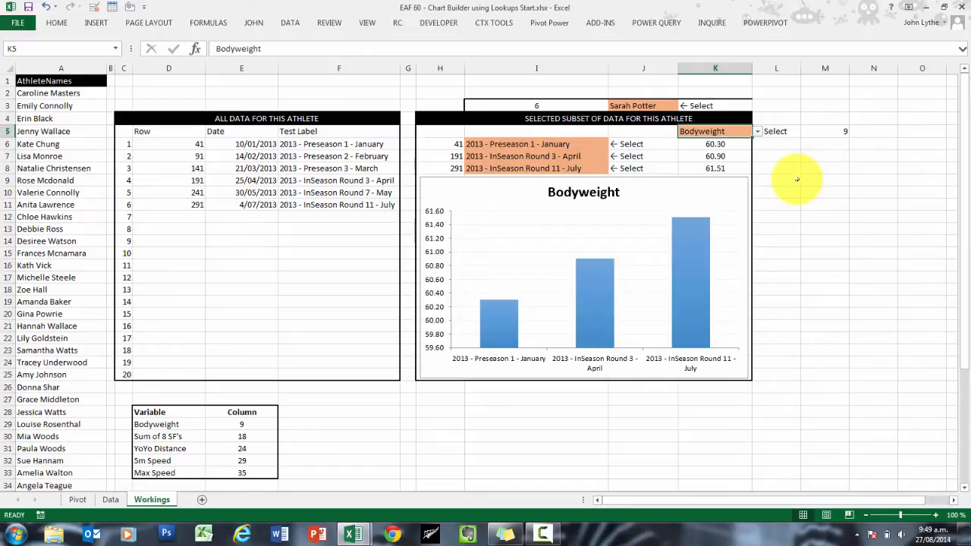
# Step: Shorten the chart by lowering its upper edge to the bottom of row 12, leaving free rows beneath the selected data
pyautogui.click(697, 184)
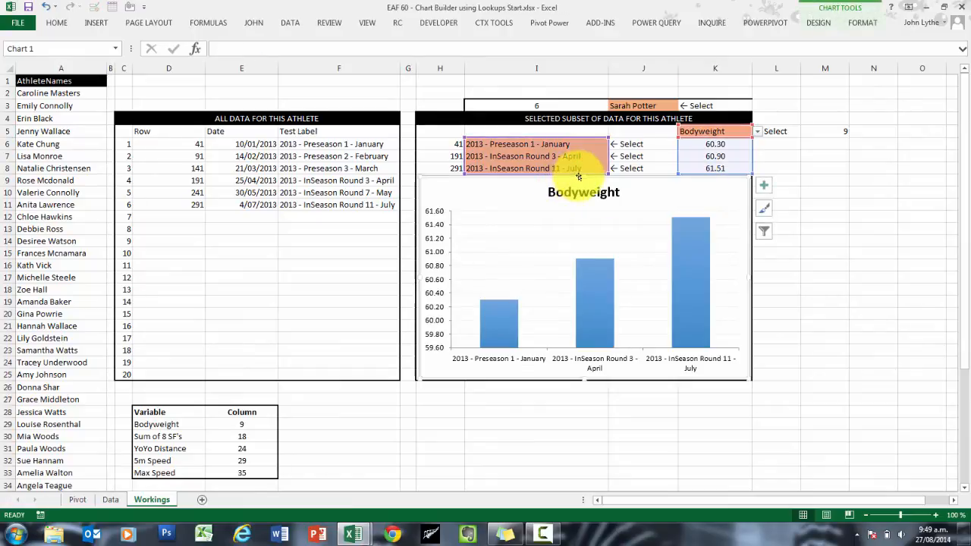
pyautogui.moveTo(583, 177); pyautogui.dragTo(582, 225)
pyautogui.click(847, 218)
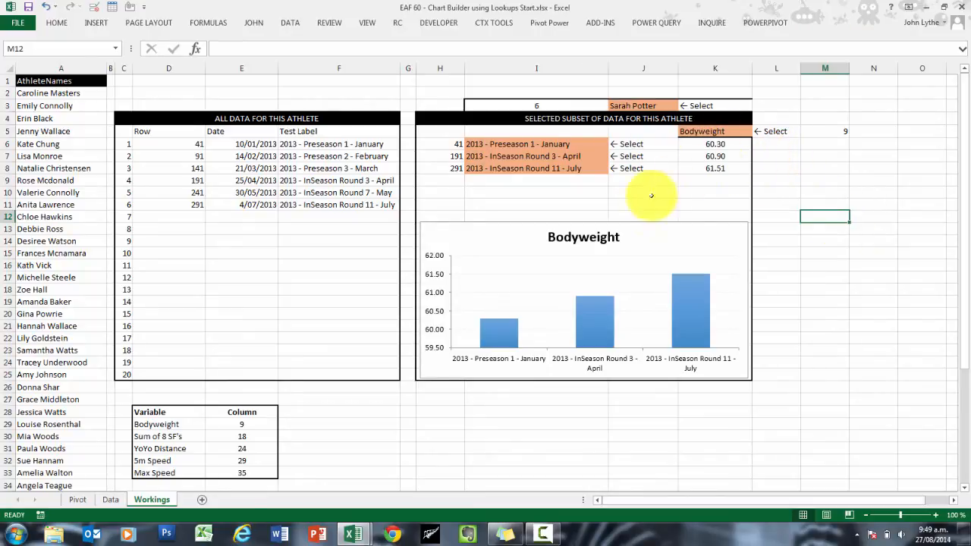
# Step: Enter the labels "Player Average", "Position Average" and "Overall Average" in D36 to D38, below the variable table
pyautogui.click(536, 192)
pyautogui.scroll(-4, 329, 379)
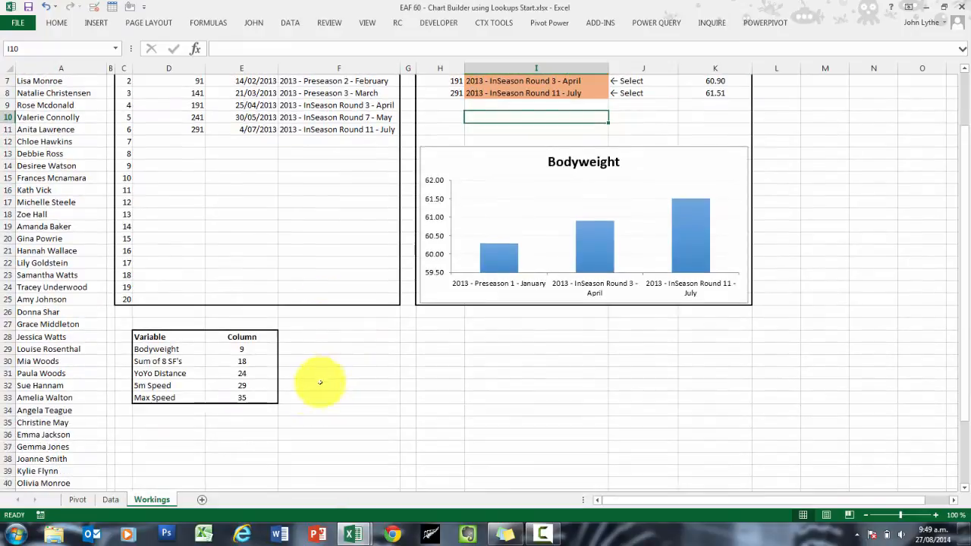
pyautogui.click(176, 361)
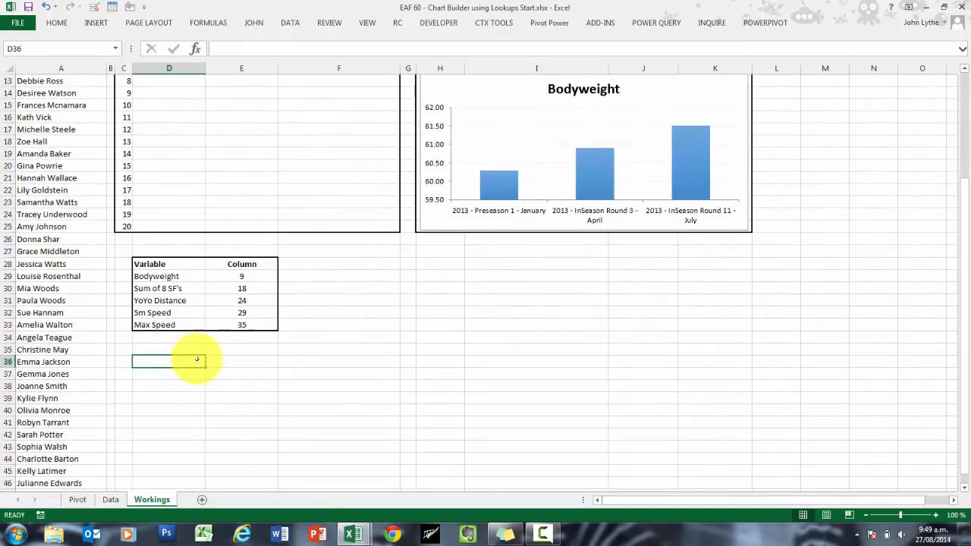
pyautogui.write('Pla')
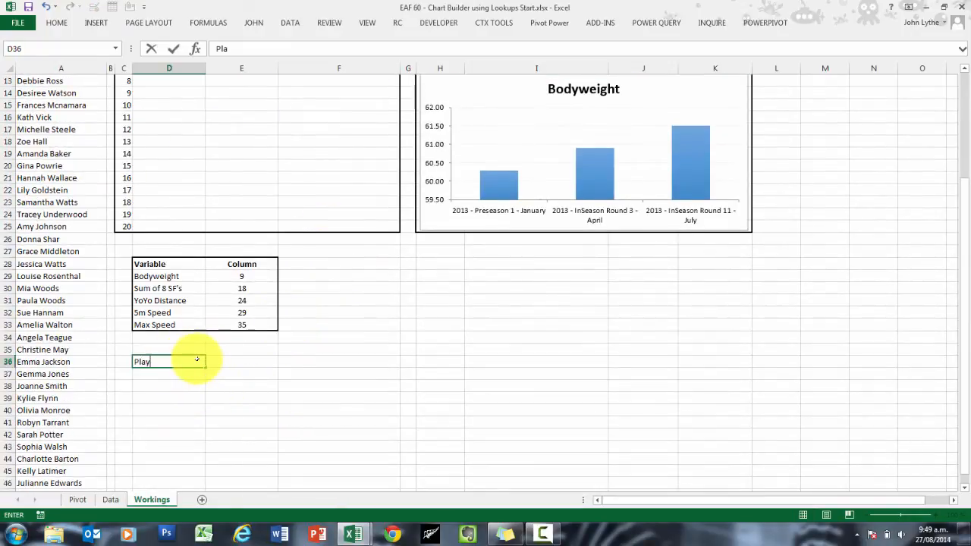
pyautogui.write('yer Average')
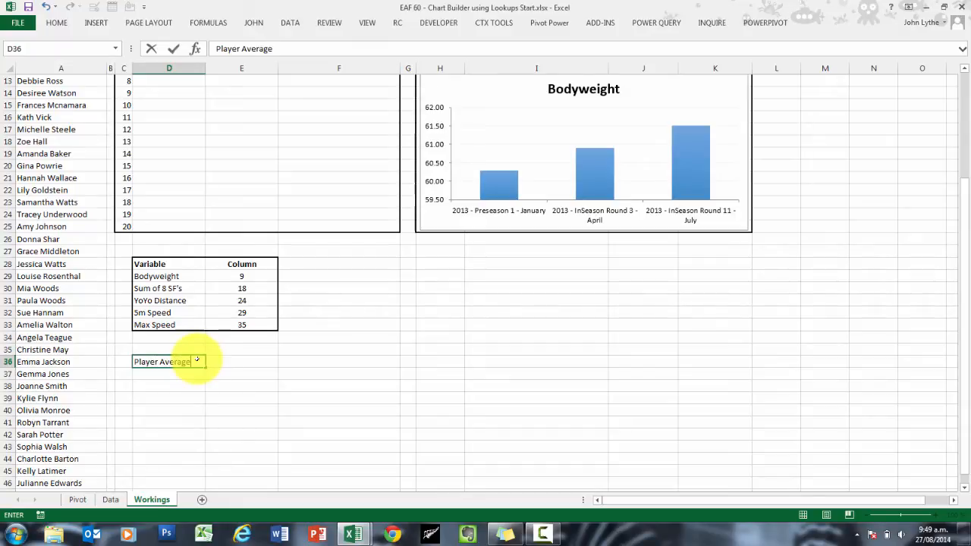
pyautogui.press('Return')
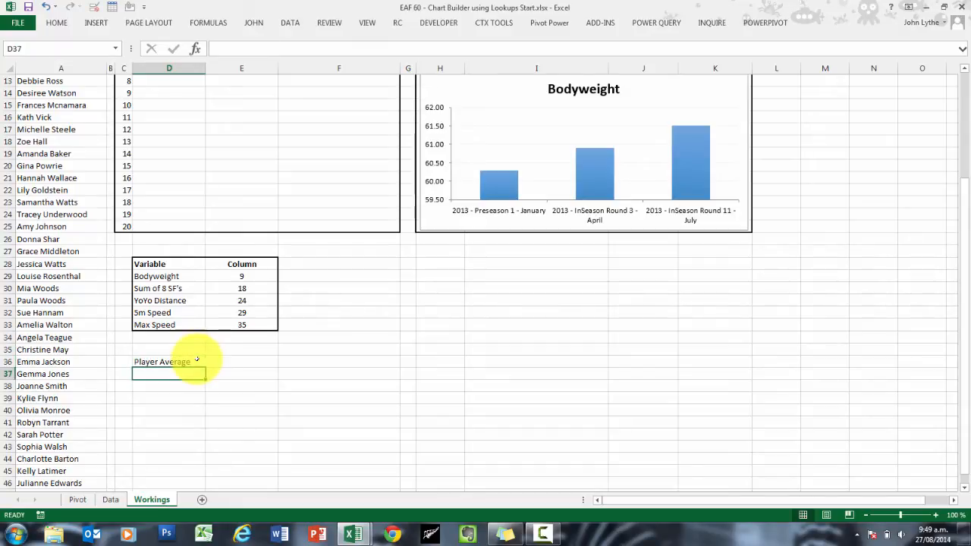
pyautogui.write('Position Average')
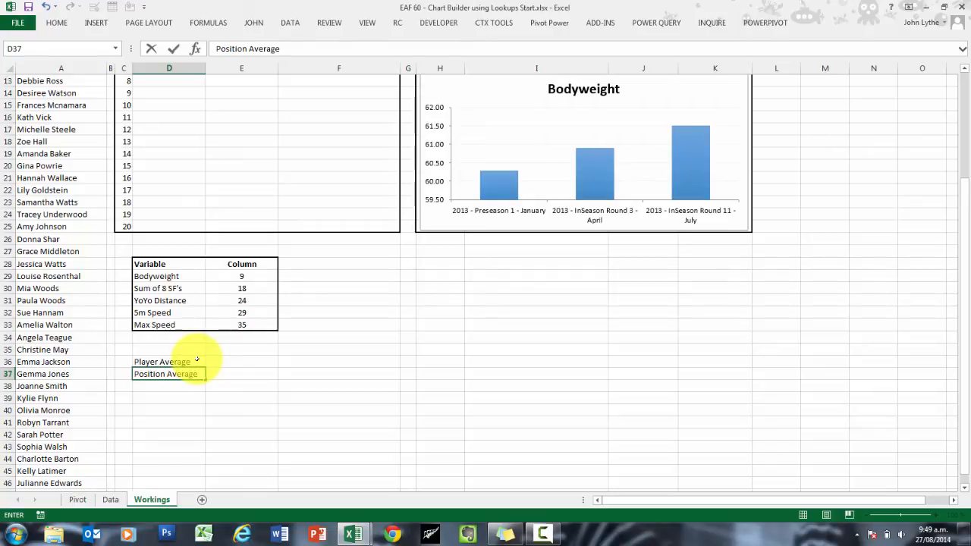
pyautogui.press('Return')
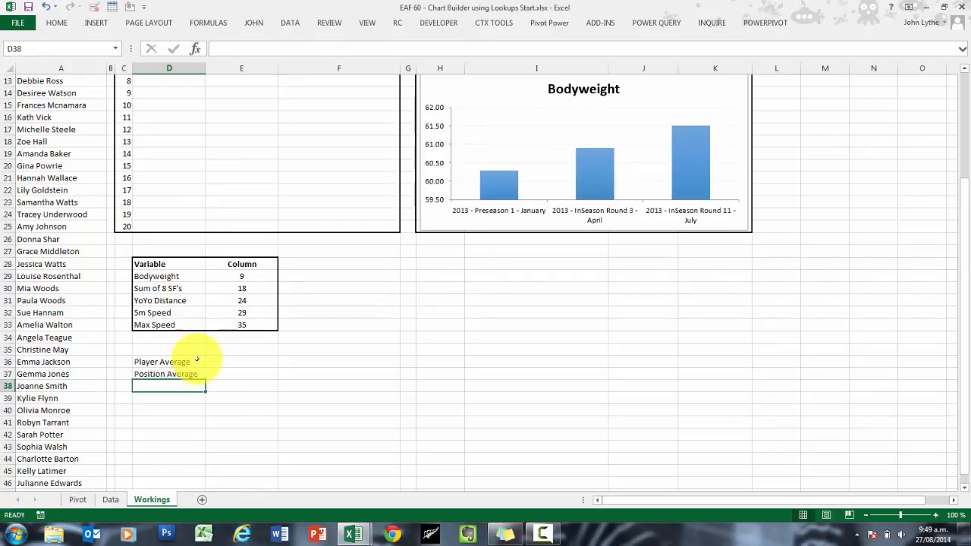
pyautogui.write('Overa')
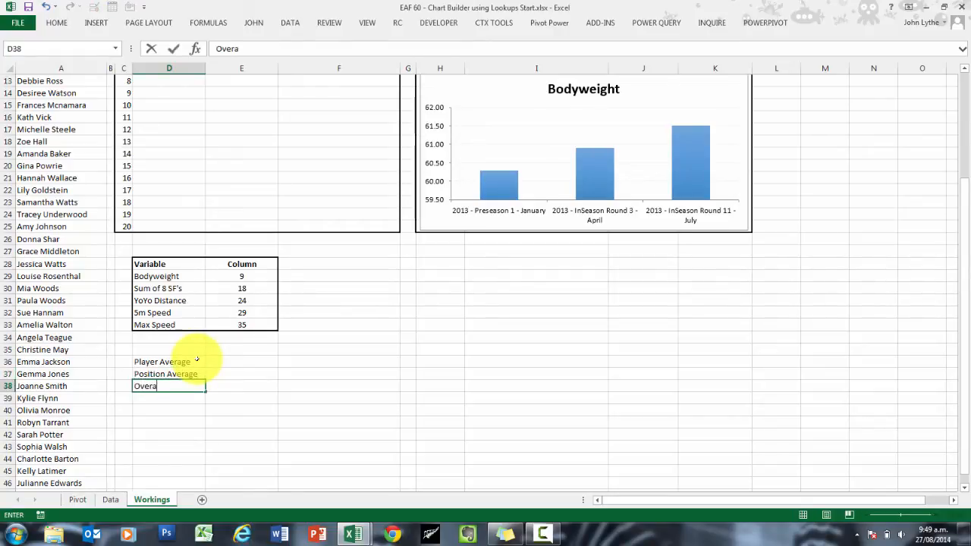
pyautogui.write('ll Average')
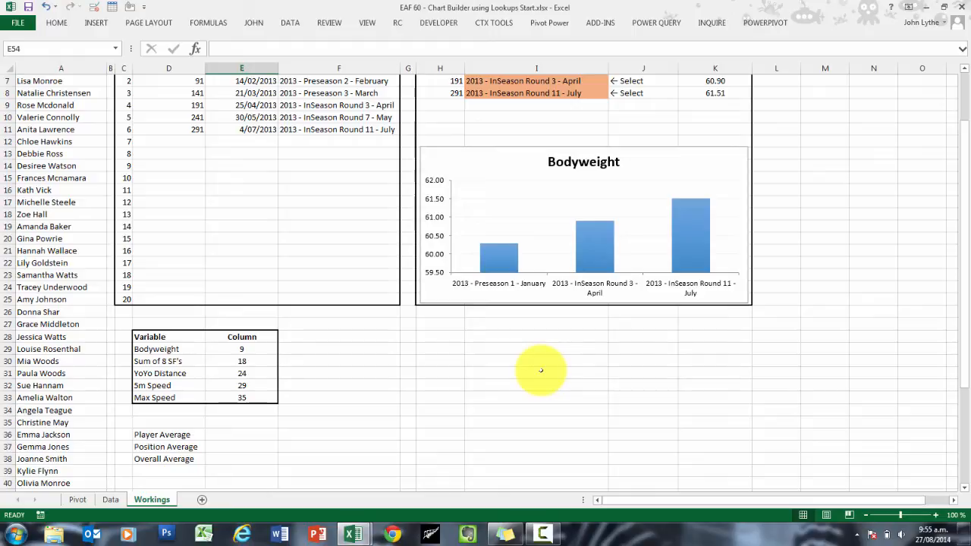
# Step: Select the three Home values in the Goals For column of the INDEX example, E43, E45 and E47, to check their sum
pyautogui.scroll(-6, 541, 371)
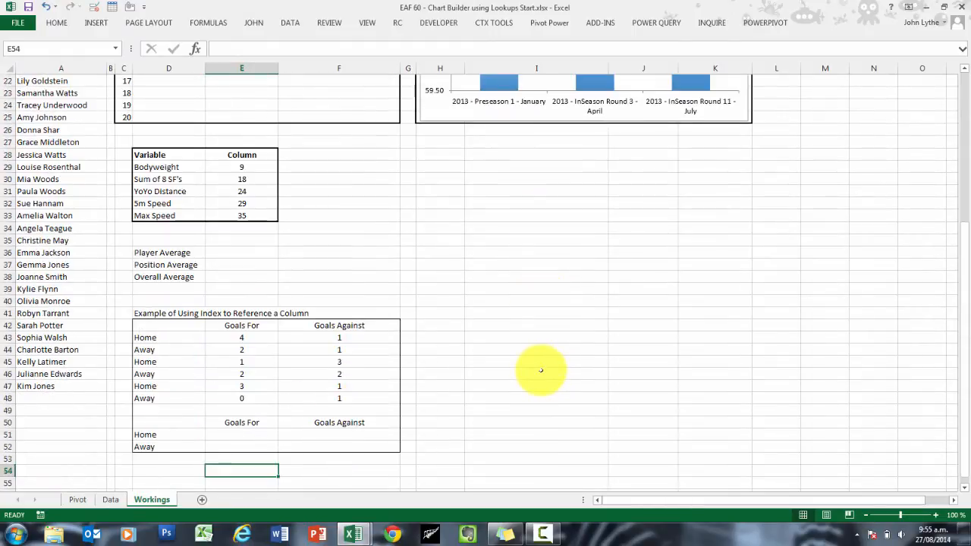
pyautogui.scroll(-1, 541, 370)
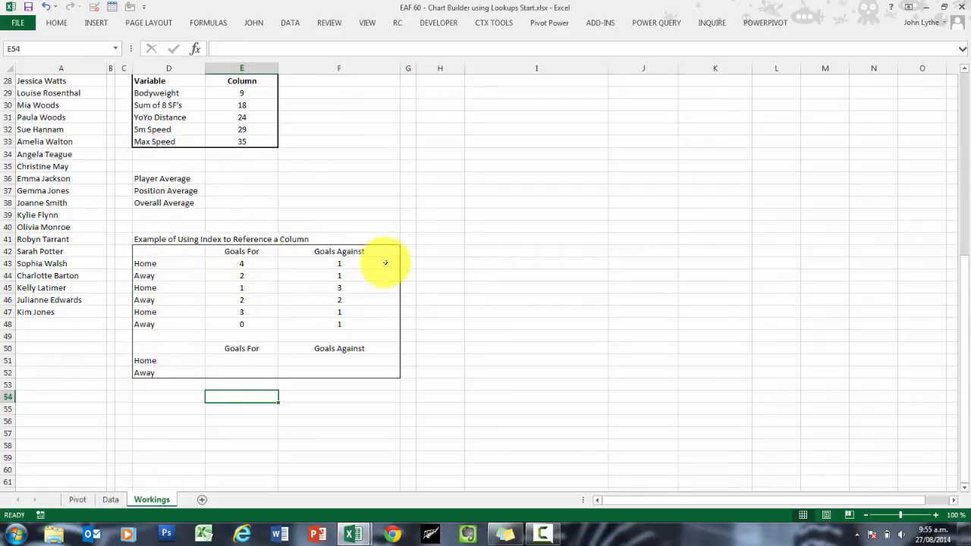
pyautogui.click(259, 360)
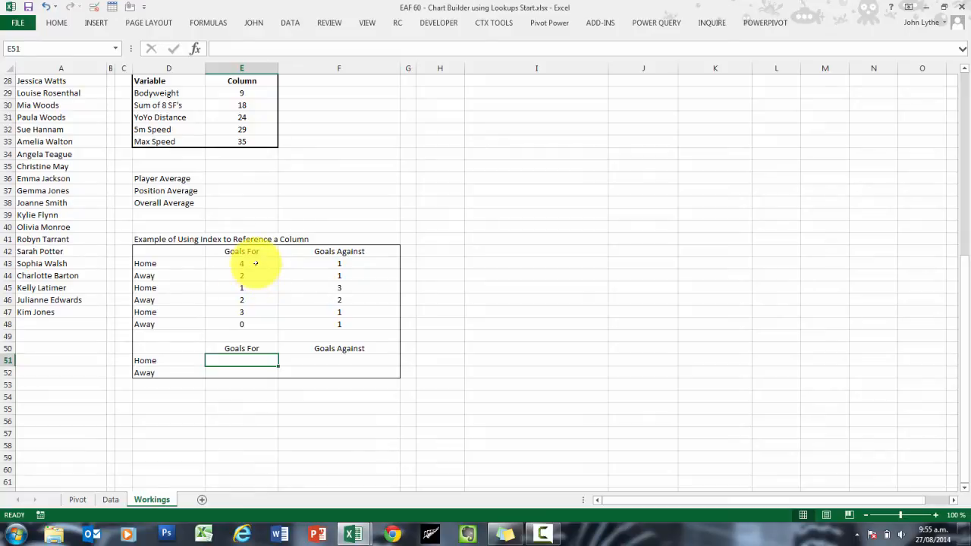
pyautogui.click(254, 264)
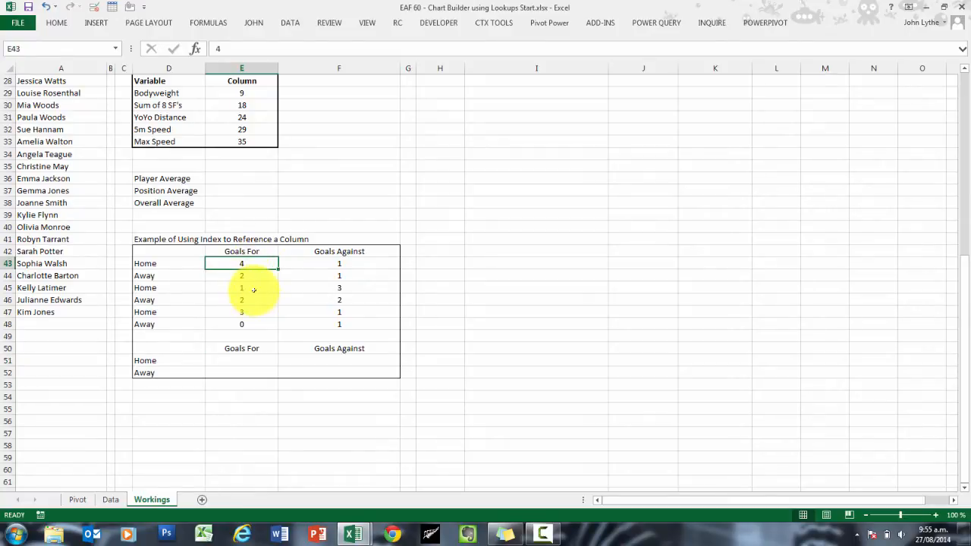
pyautogui.keyDown('ctrl'); pyautogui.click(251, 289); pyautogui.keyUp('ctrl')
pyautogui.keyDown('ctrl'); pyautogui.click(247, 311); pyautogui.keyUp('ctrl')
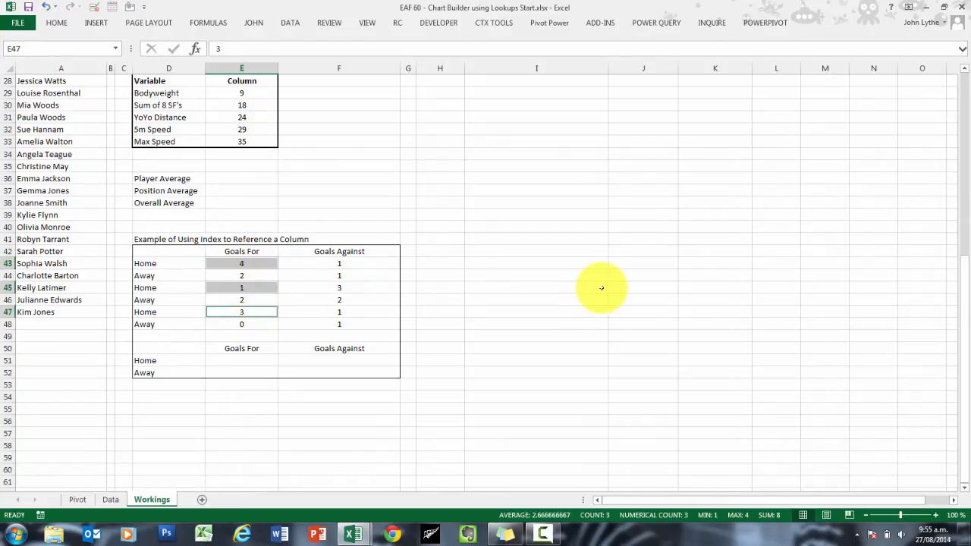
# Step: Begin a SUMIF formula in E51 with INDEX(tableResults,,1) as its range argument
pyautogui.click(241, 361)
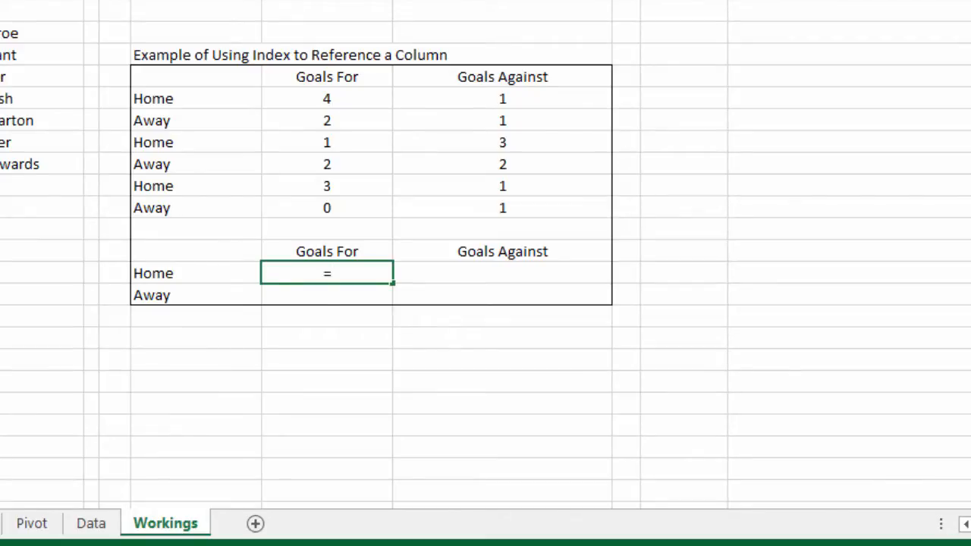
pyautogui.write('=sumif')
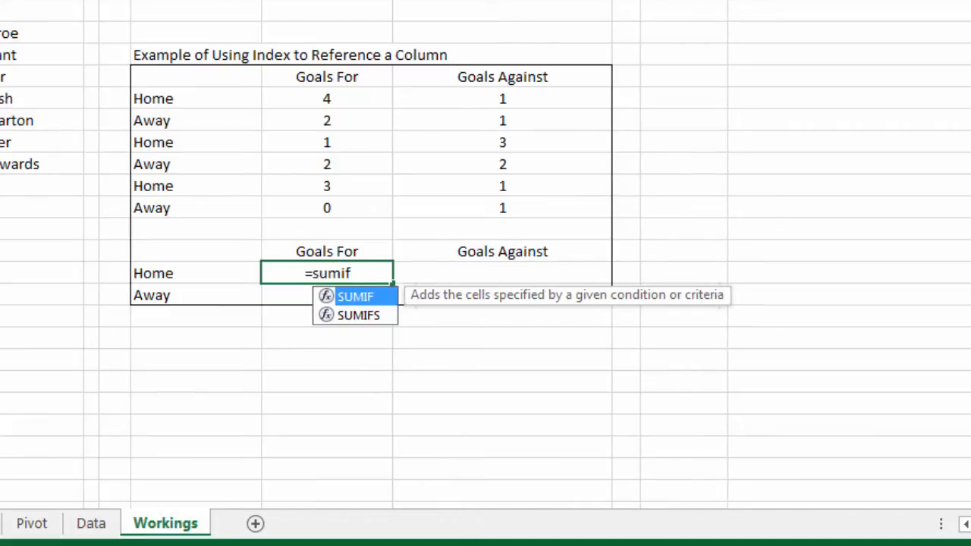
pyautogui.write('(')
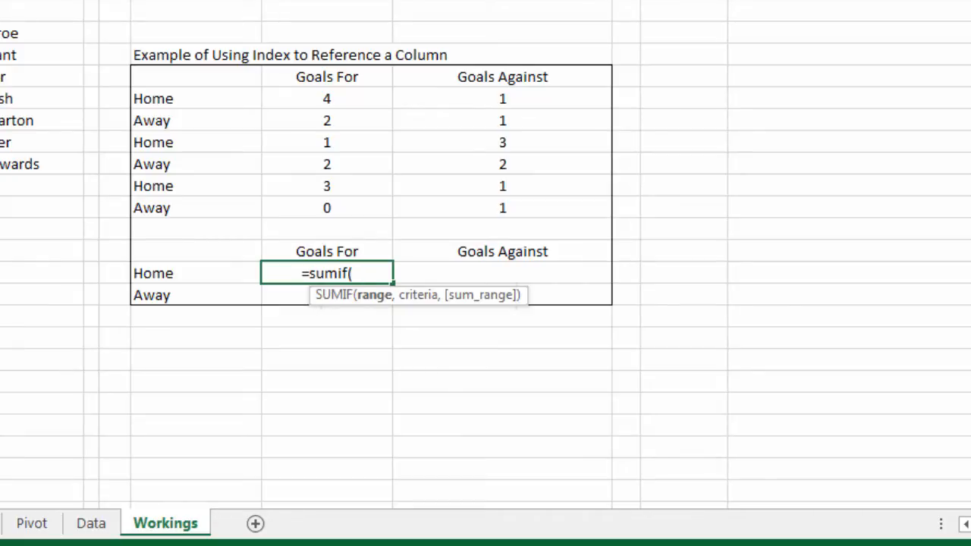
pyautogui.write('ind')
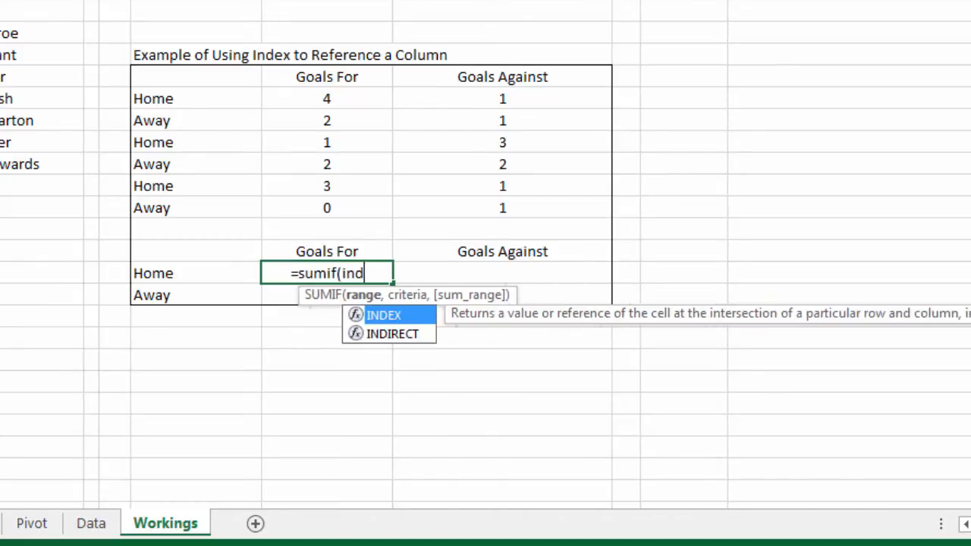
pyautogui.write('ex(tab')
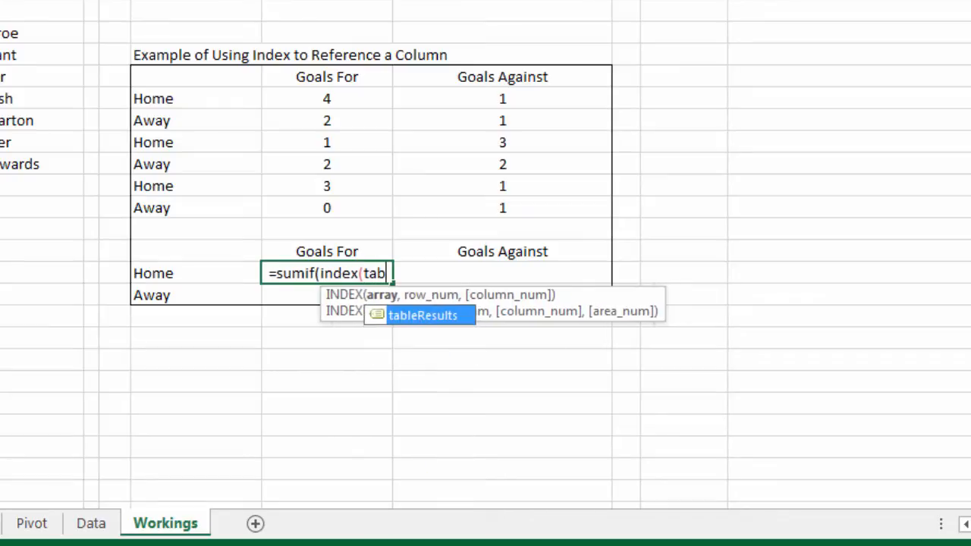
pyautogui.press('Tab')
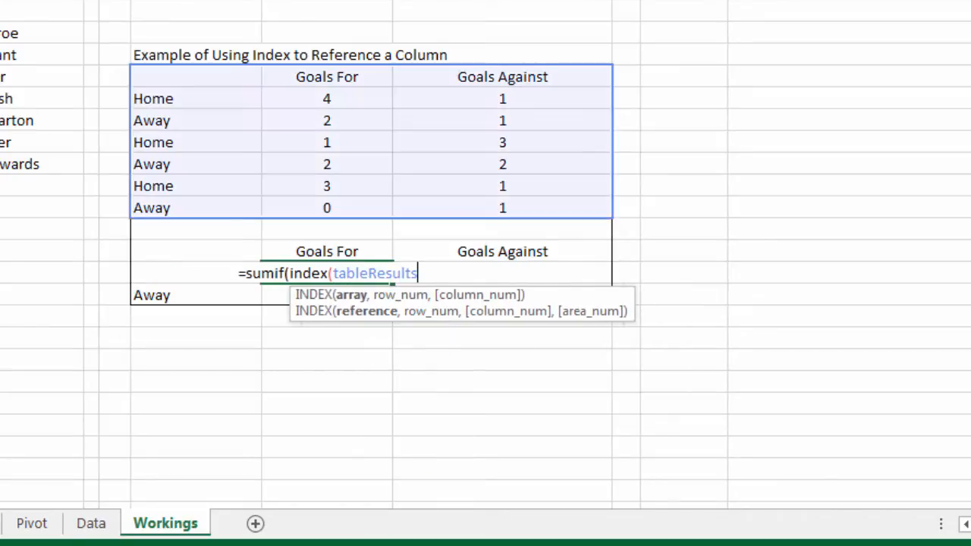
pyautogui.write(',,1)')
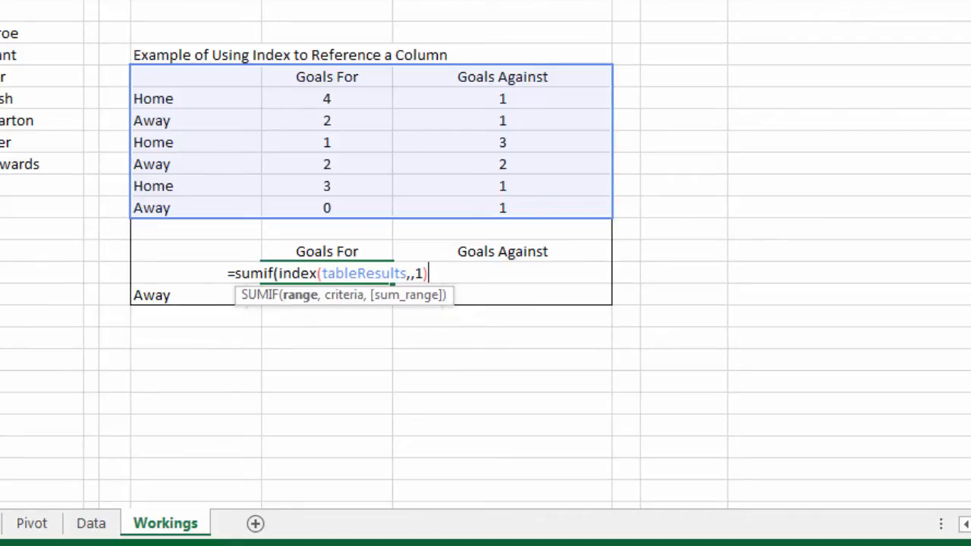
# Step: Evaluate the INDEX(tableResults,,1) part inside the formula to inspect its array, and revert it to the function
pyautogui.moveTo(429, 273); pyautogui.dragTo(278, 267)
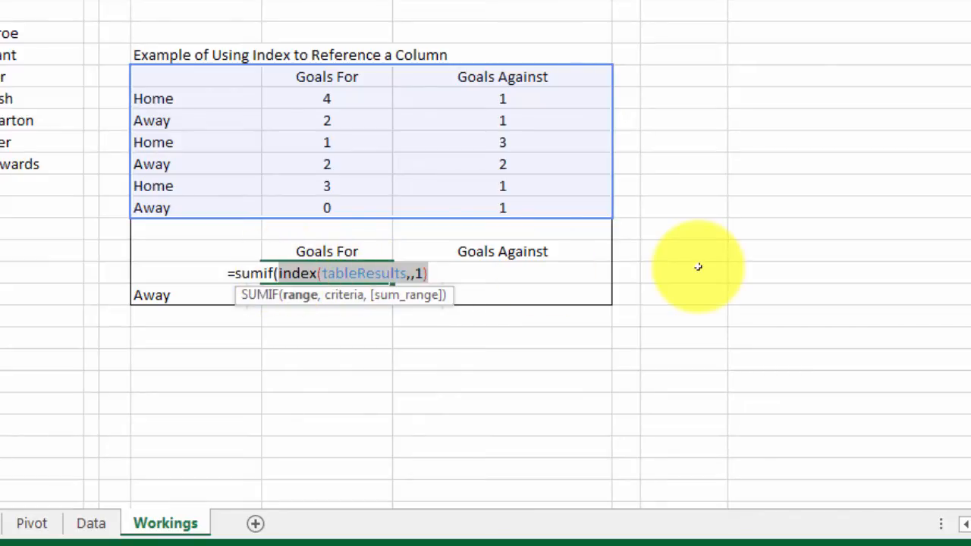
pyautogui.press('F9')
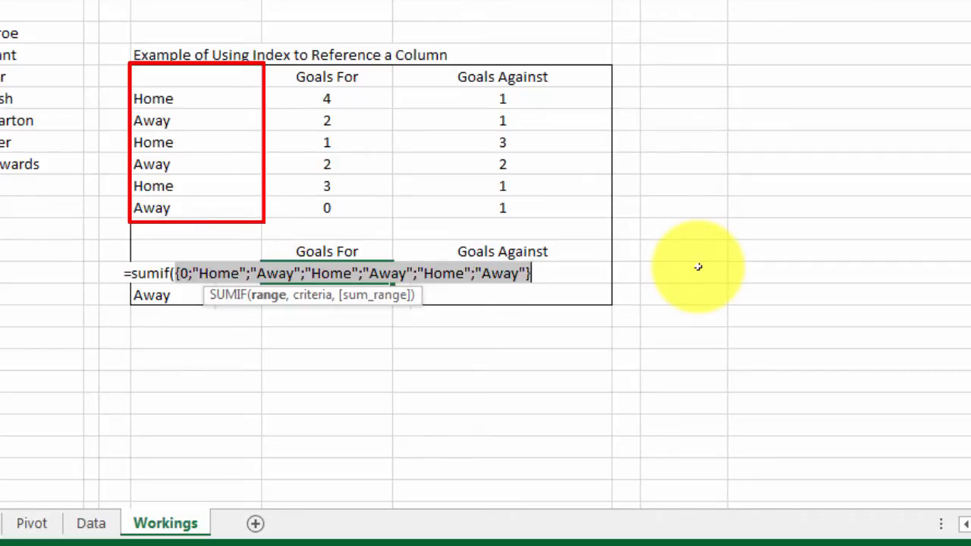
pyautogui.hotkey('ctrl', 'z')
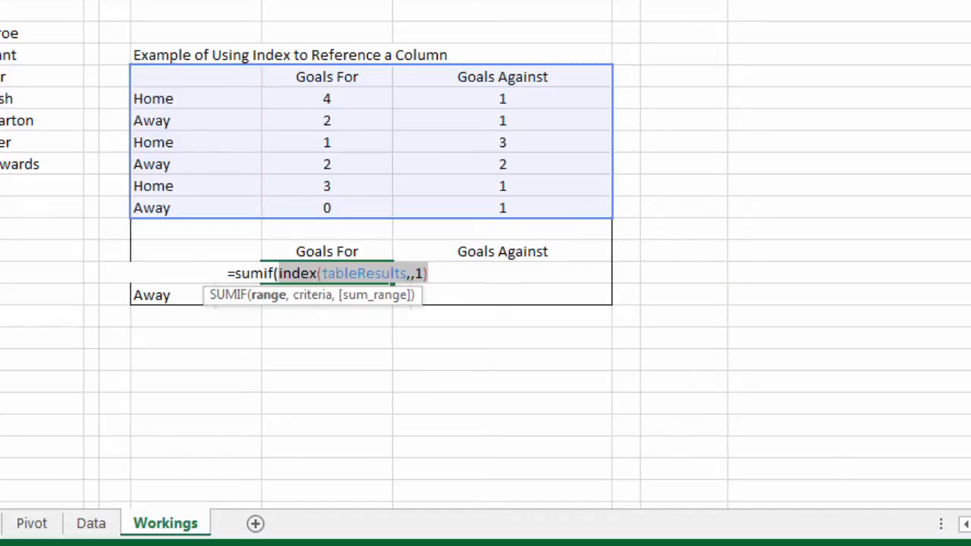
# Step: Add the Home label cell as the SUMIF criteria, using the absolute reference $D$51
pyautogui.click(429, 274)
pyautogui.write(',')
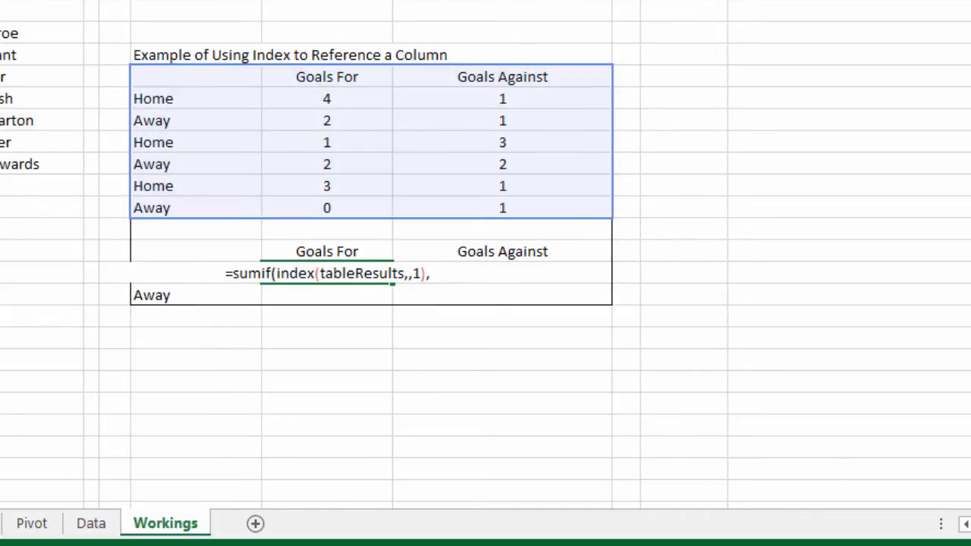
pyautogui.click(152, 297)
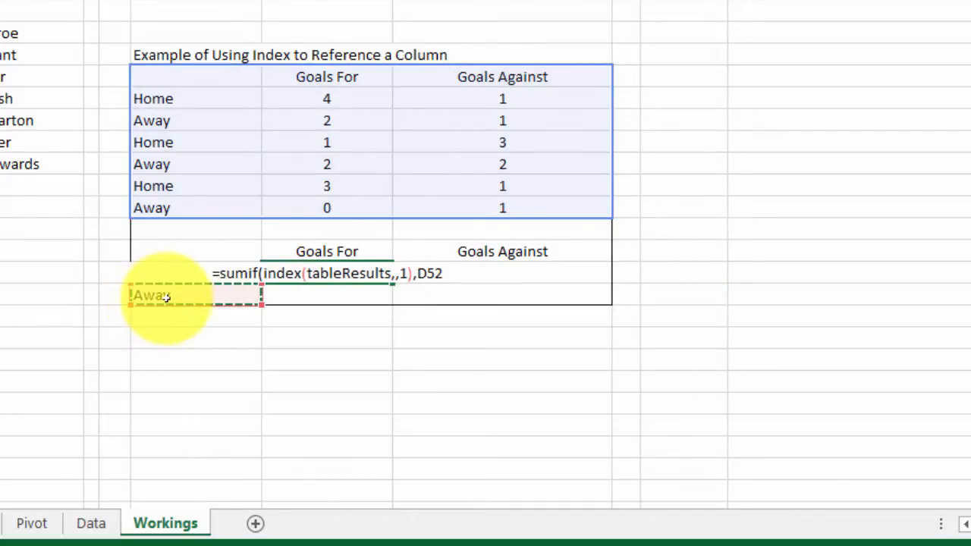
pyautogui.press('Up')
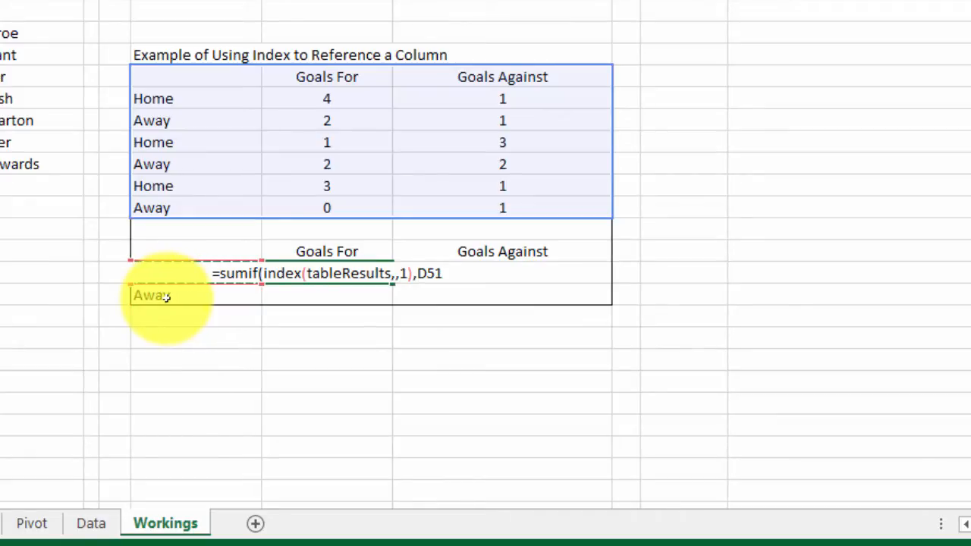
pyautogui.press('F4')
pyautogui.write(',')
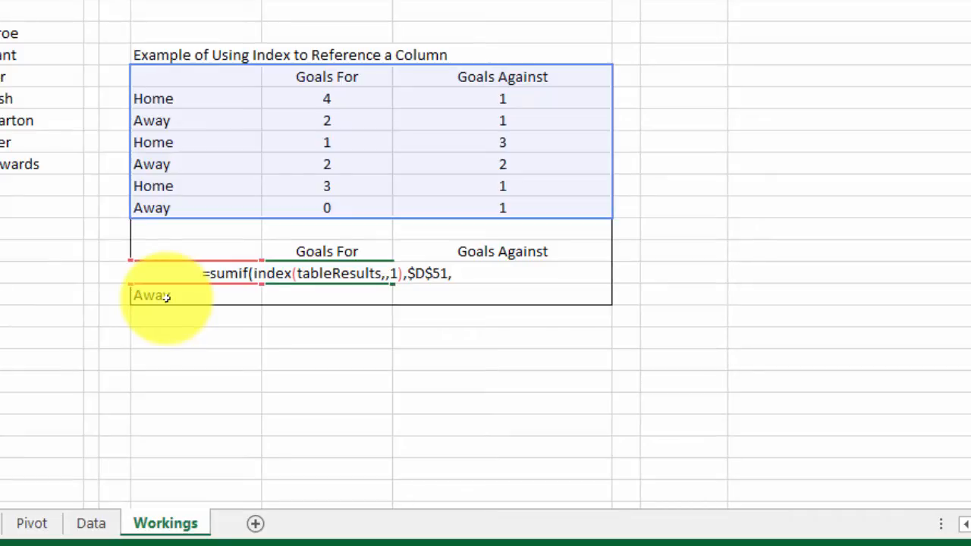
pyautogui.write('index(')
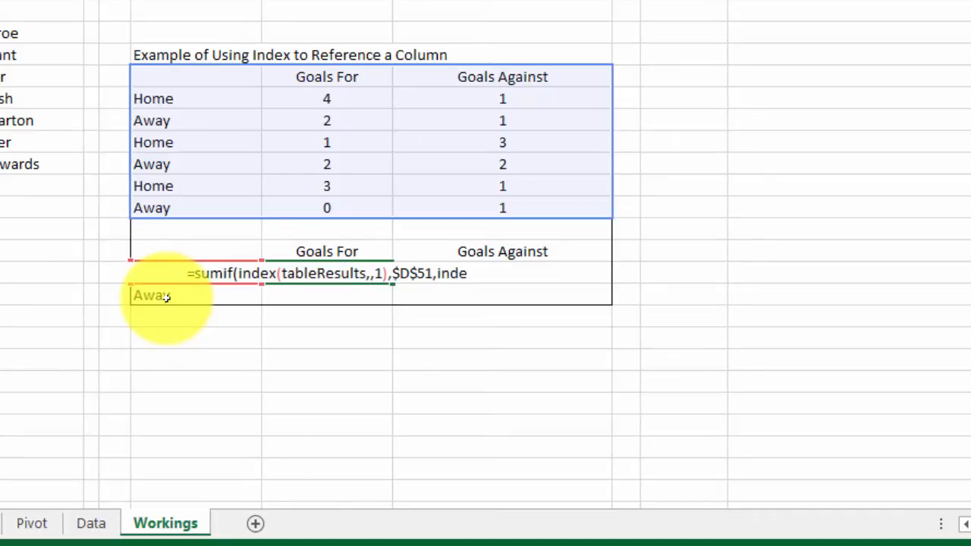
pyautogui.write('tableResults')
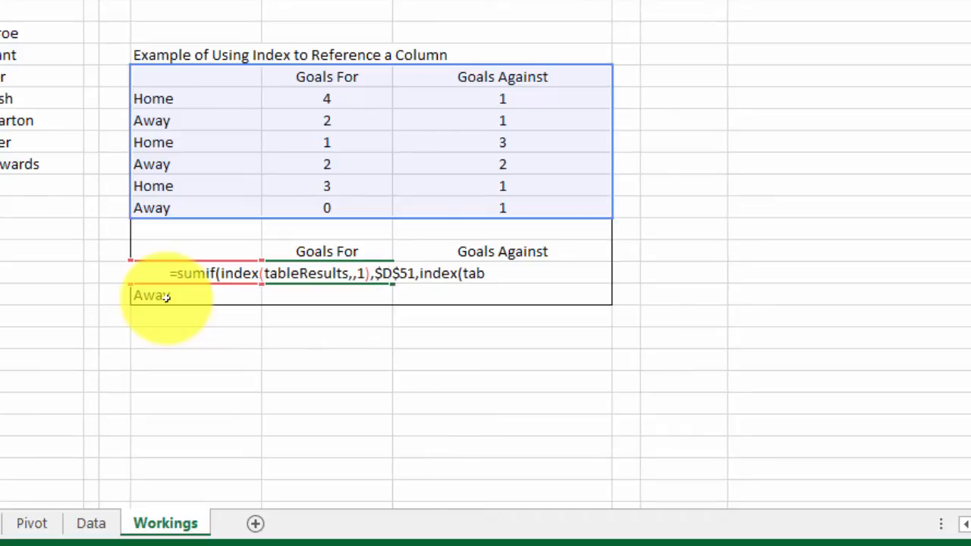
# Step: Complete the SUMIF formula in E51 with INDEX(tableResults,,2) as the sum range and enter it
pyautogui.write(',')
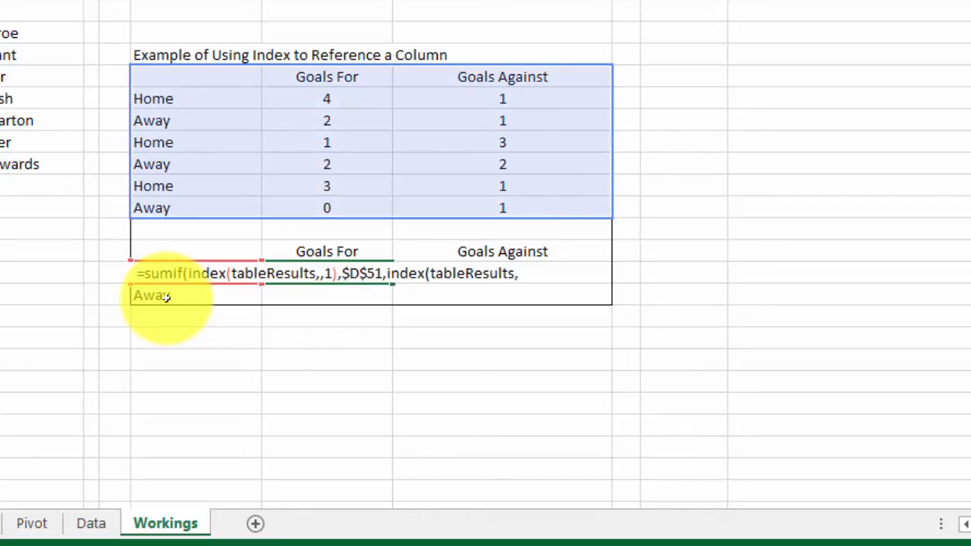
pyautogui.write('2')
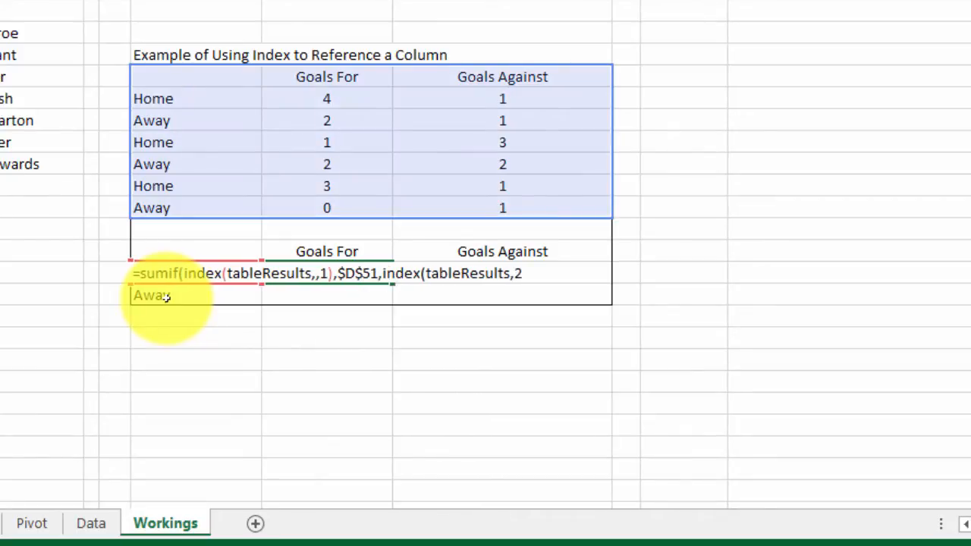
pyautogui.press('BackSpace')
pyautogui.write(',2)')
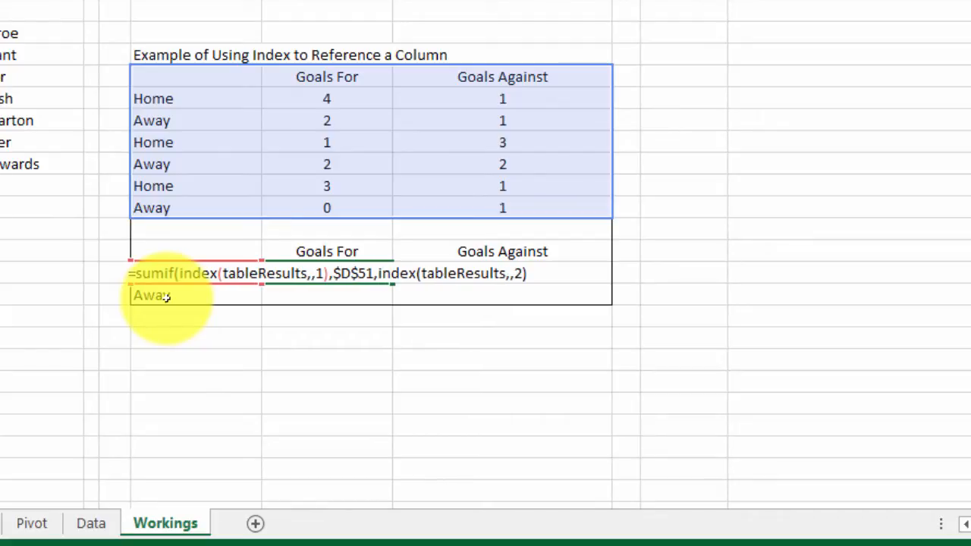
pyautogui.write(')')
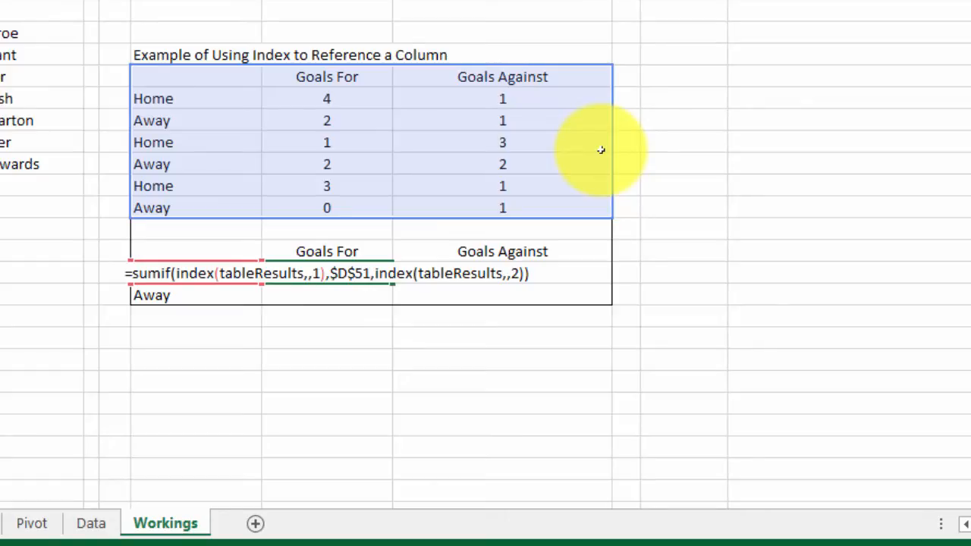
pyautogui.press('Return')
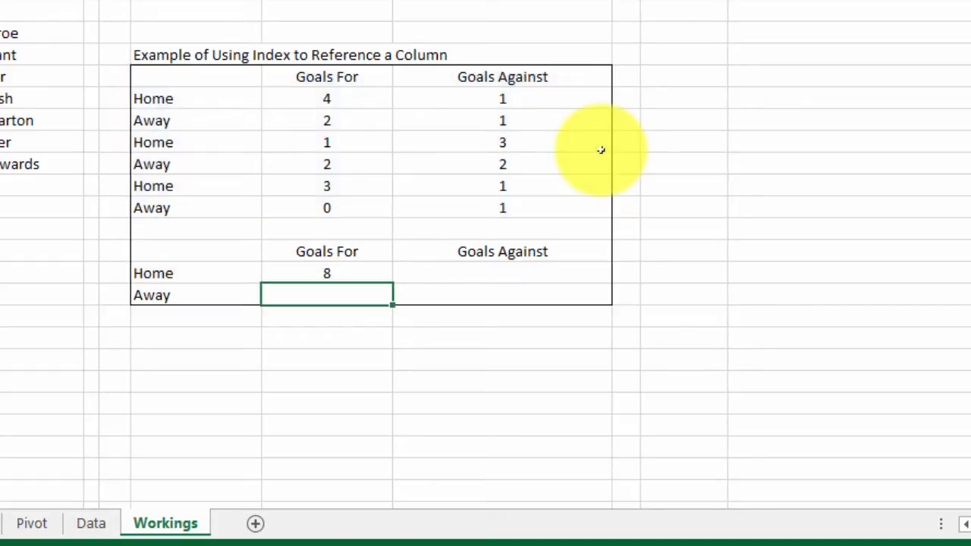
# Step: Copy the Goals For SUMIF formula from the Home row to the Away row and change its criteria to $D$52
pyautogui.click(337, 273)
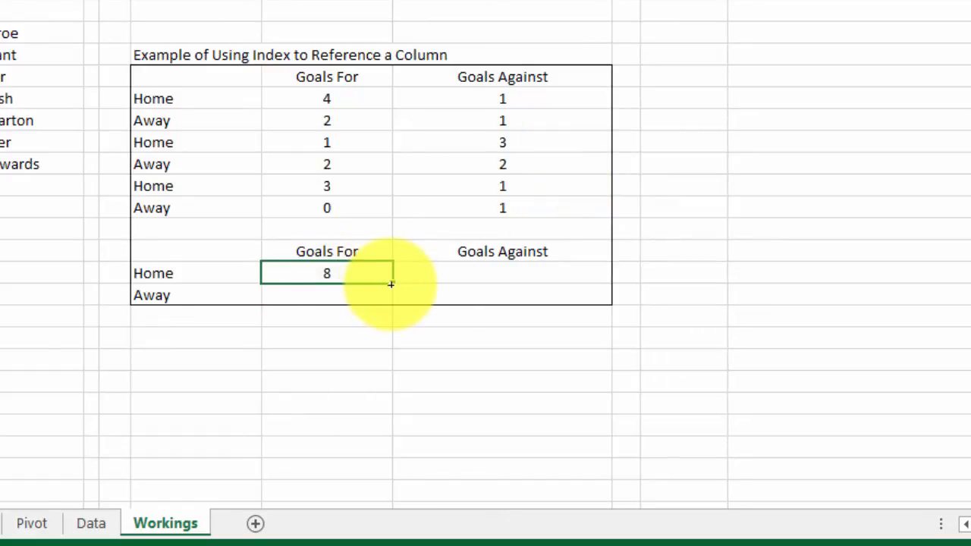
pyautogui.moveTo(381, 274); pyautogui.dragTo(381, 296)
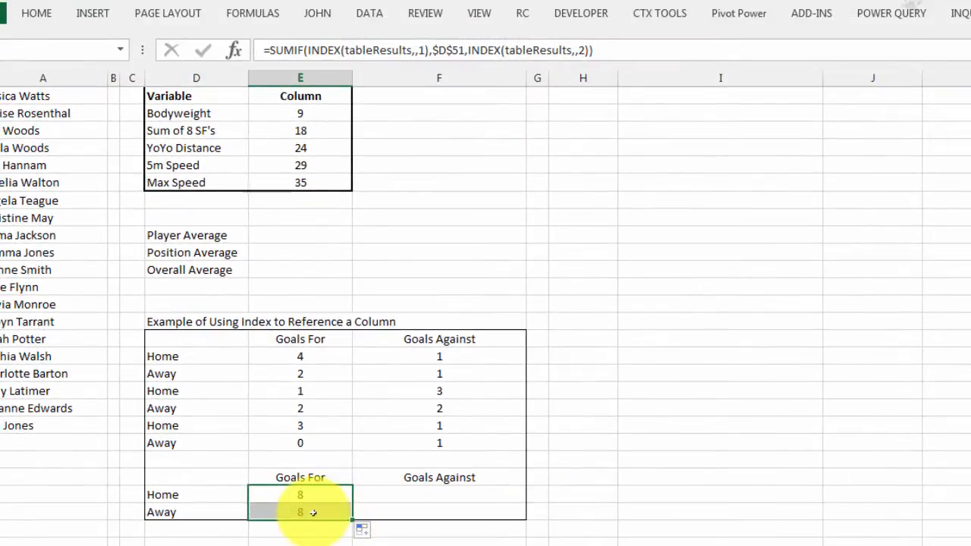
pyautogui.click(322, 440)
pyautogui.click(629, 48)
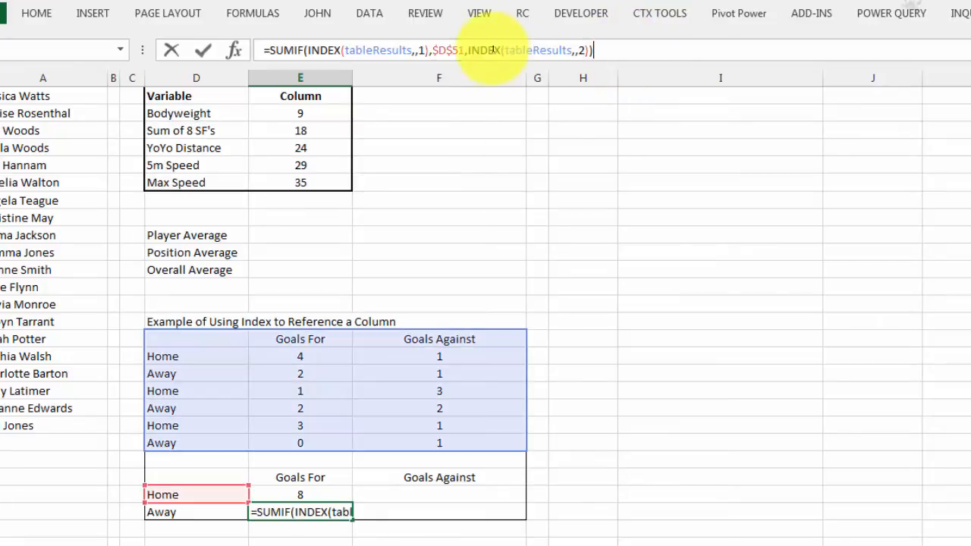
pyautogui.press('BackSpace')
pyautogui.write('2')
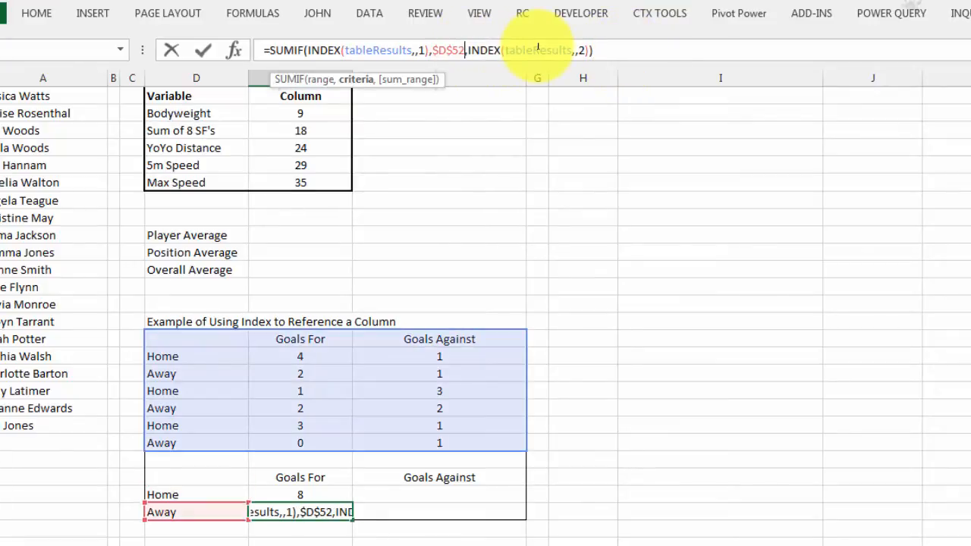
pyautogui.press('Return')
pyautogui.click(303, 512)
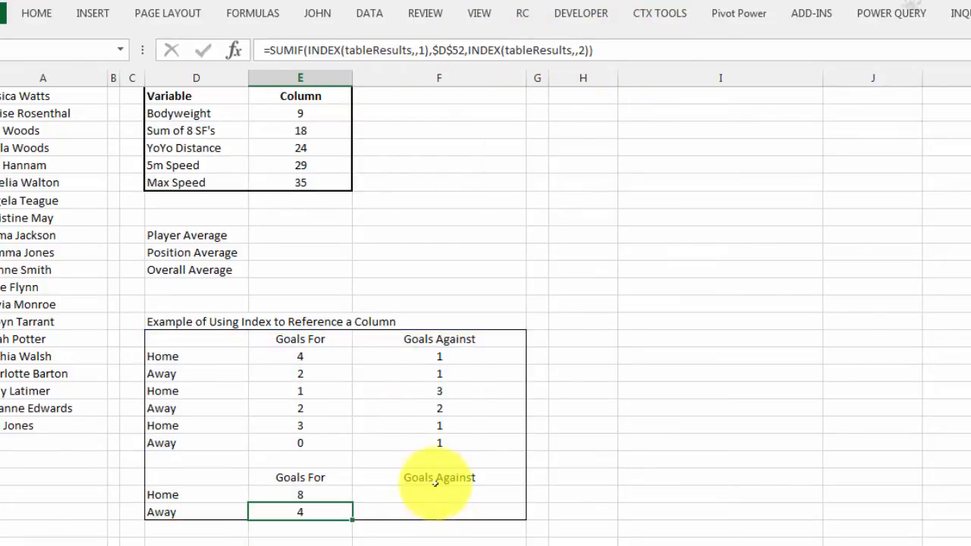
pyautogui.click(625, 50)
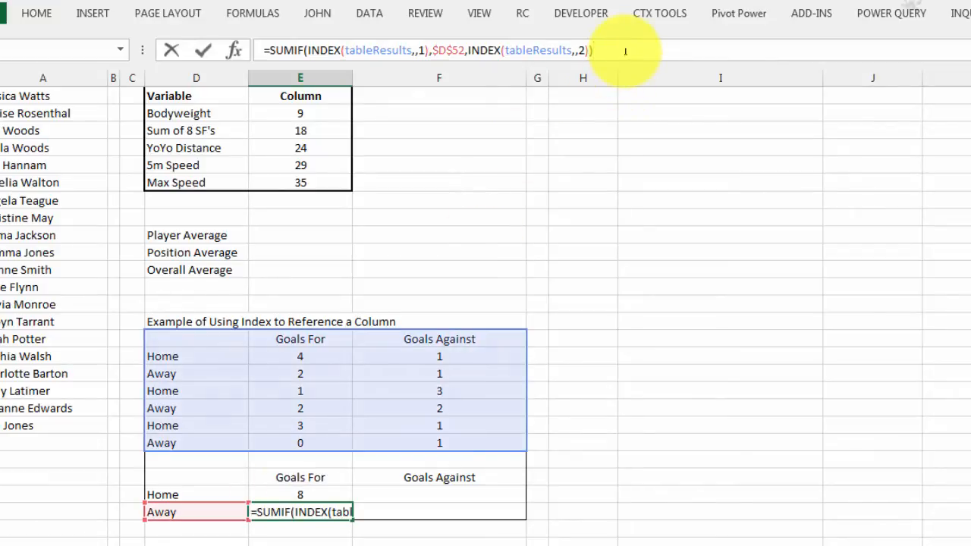
pyautogui.press('Return')
# Step: Copy the two Goals For SUMIF formulas into Goals Against, setting the column number in their sum-range INDEX to 3
pyautogui.moveTo(336, 493); pyautogui.dragTo(535, 523)
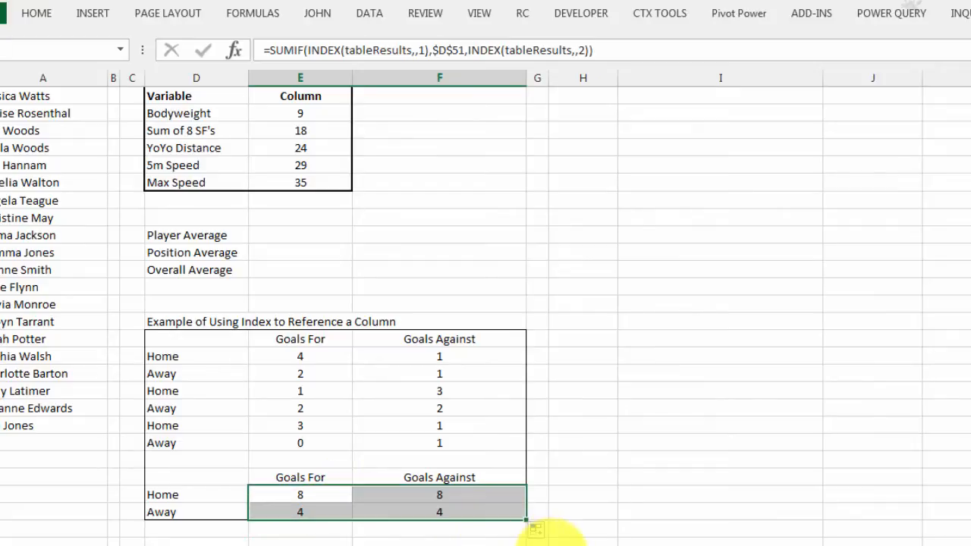
pyautogui.click(444, 493)
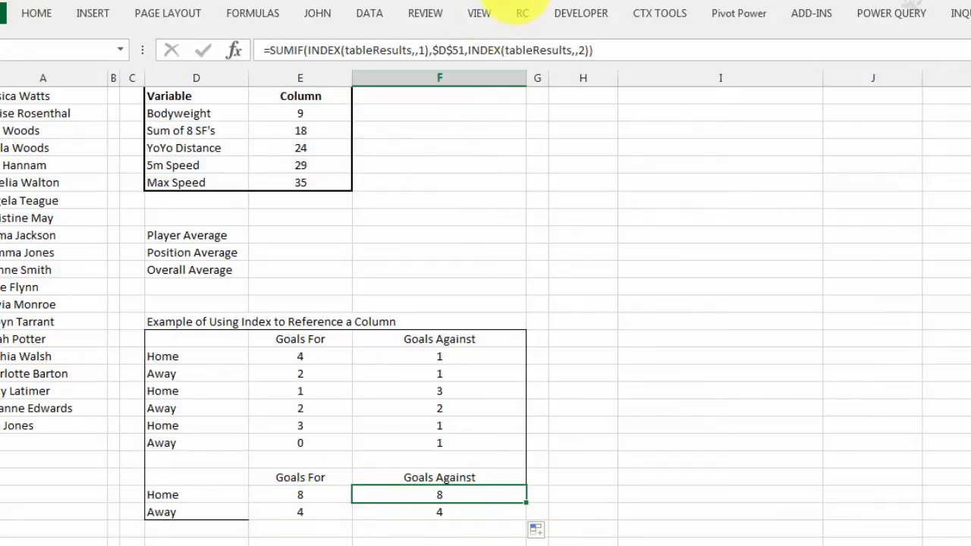
pyautogui.click(586, 49)
pyautogui.press('Delete')
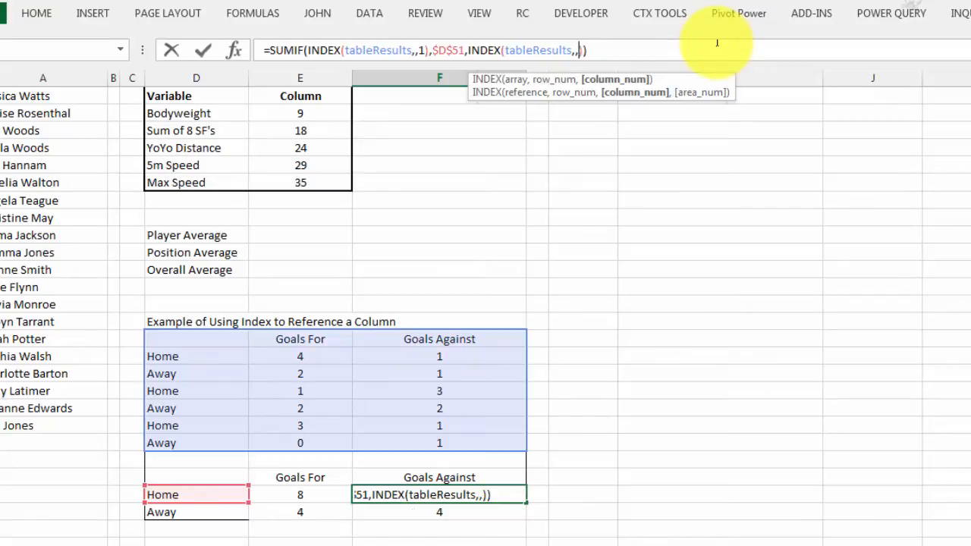
pyautogui.write('3')
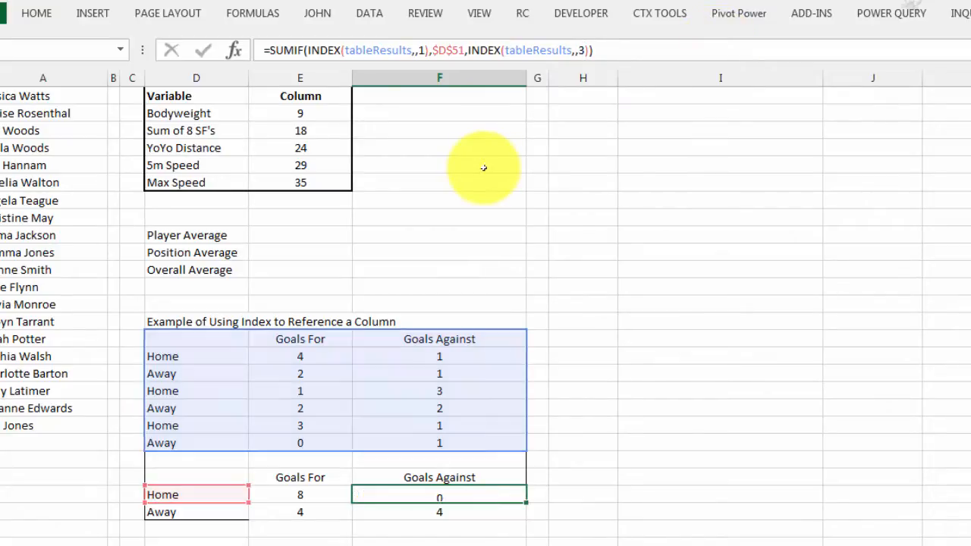
pyautogui.press('Return')
pyautogui.click(585, 50)
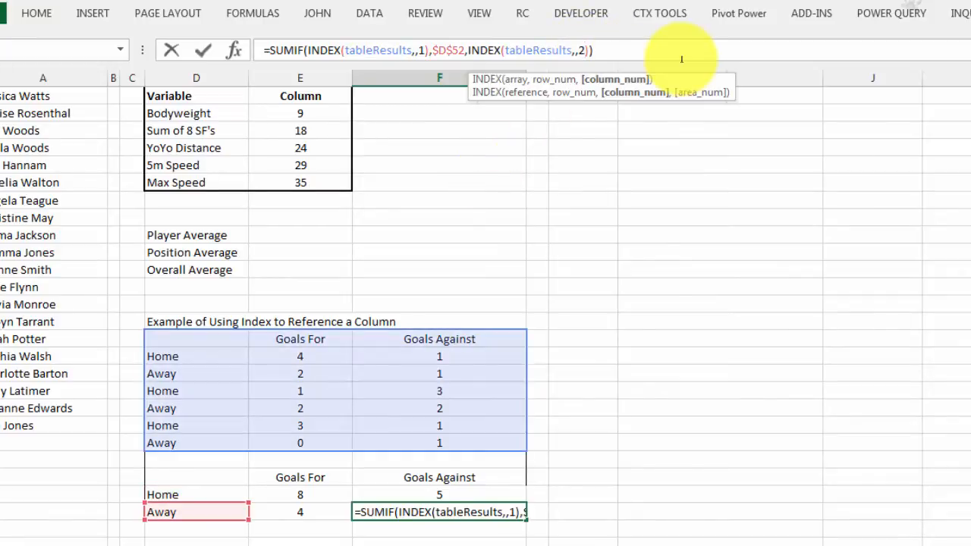
pyautogui.press('BackSpace')
pyautogui.write('3')
pyautogui.press('Return')
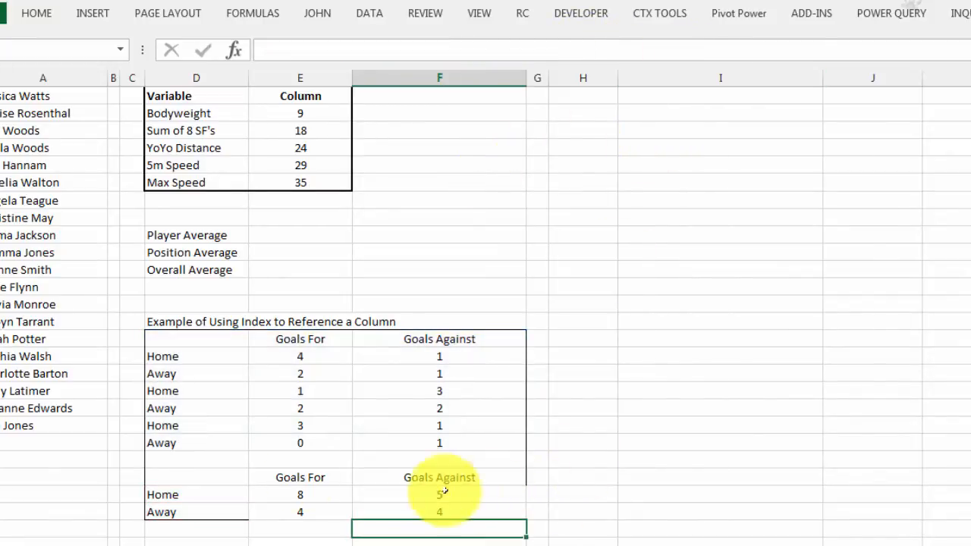
# Step: Apply an outside border around the whole goals example, from its header row through the Away total
pyautogui.moveTo(196, 339)
pyautogui.mouseDown()
pyautogui.moveTo(407, 480)
pyautogui.moveTo(483, 522)
pyautogui.moveTo(481, 511)
pyautogui.mouseUp()
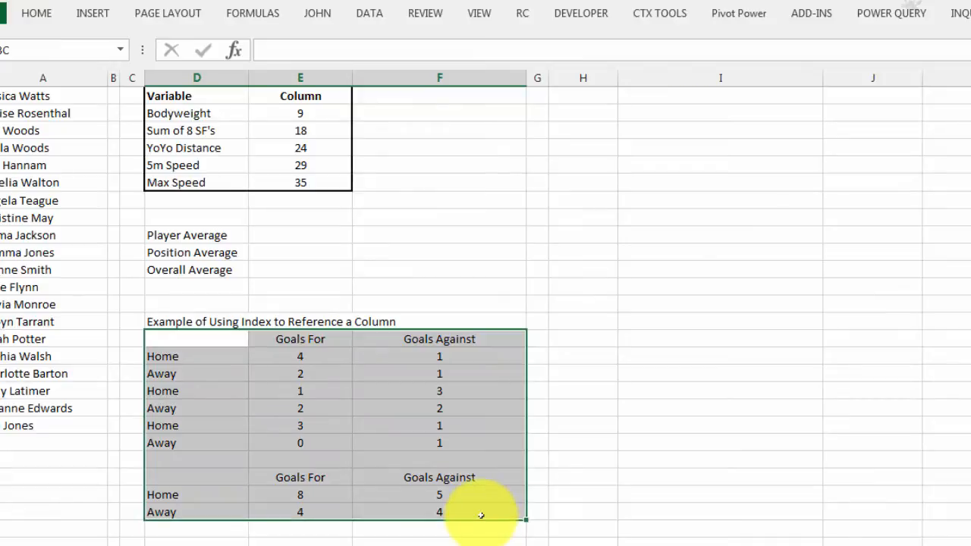
pyautogui.click(35, 14)
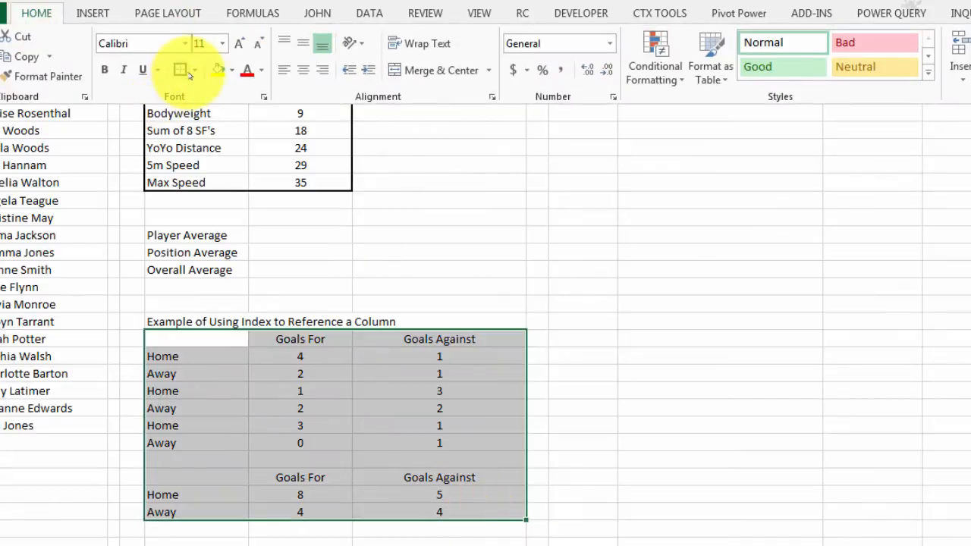
pyautogui.click(194, 69)
pyautogui.click(191, 238)
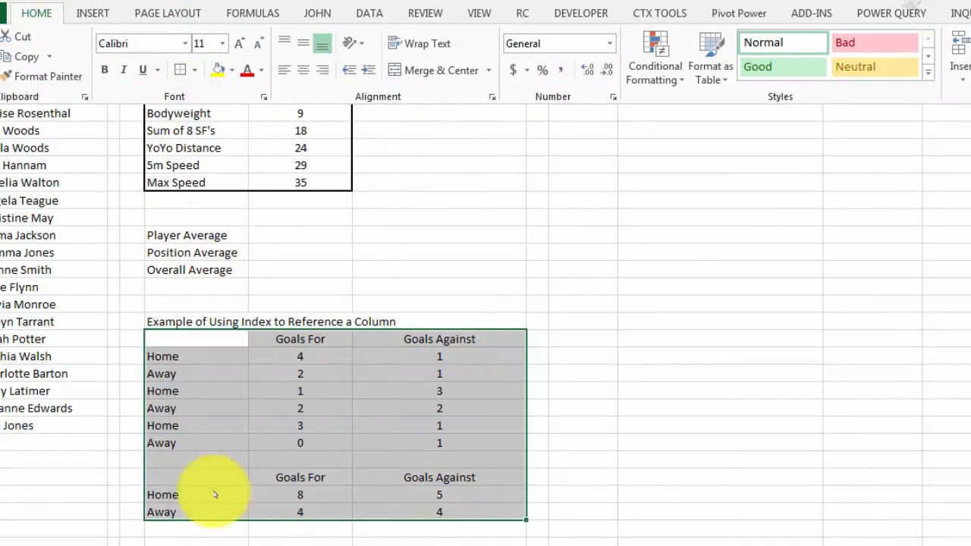
pyautogui.click(186, 539)
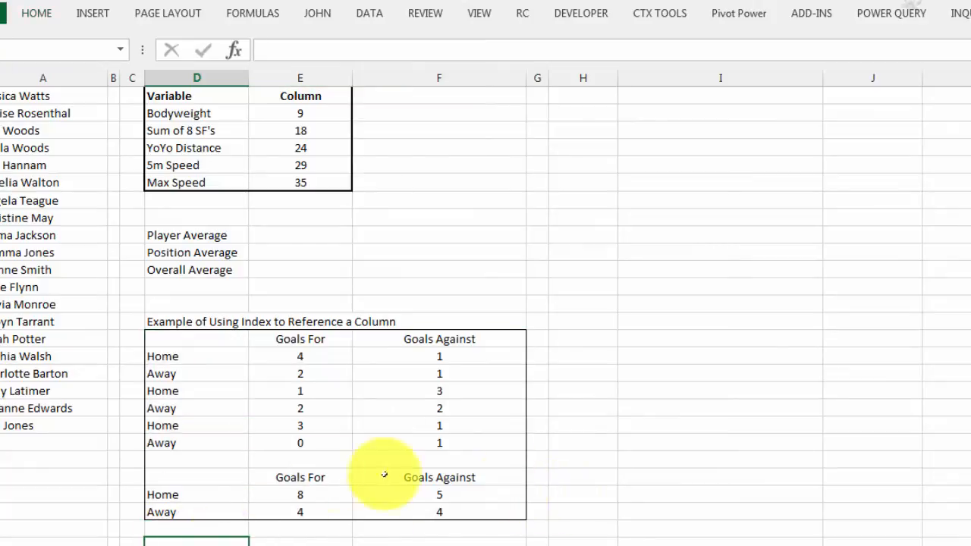
# Step: Add an outside border to cell M5, which holds the VLOOKUP for the selected variable's column number
pyautogui.click(279, 494)
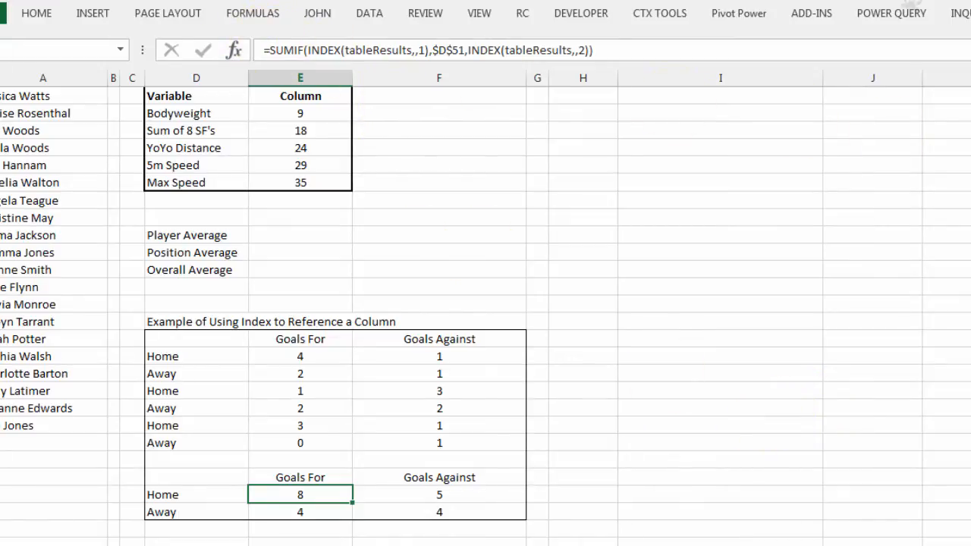
pyautogui.scroll(1, 912, 282)
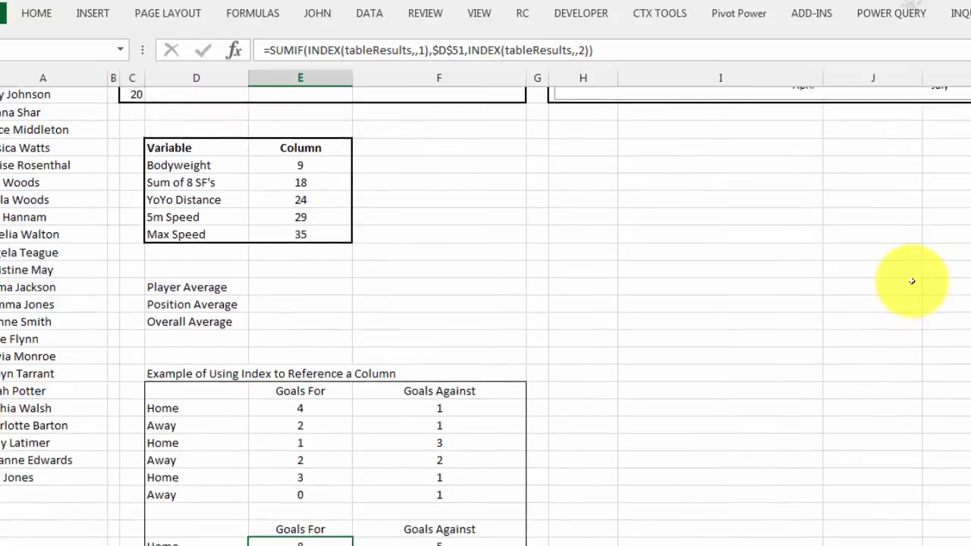
pyautogui.scroll(1, 911, 281)
pyautogui.scroll(6, 911, 281)
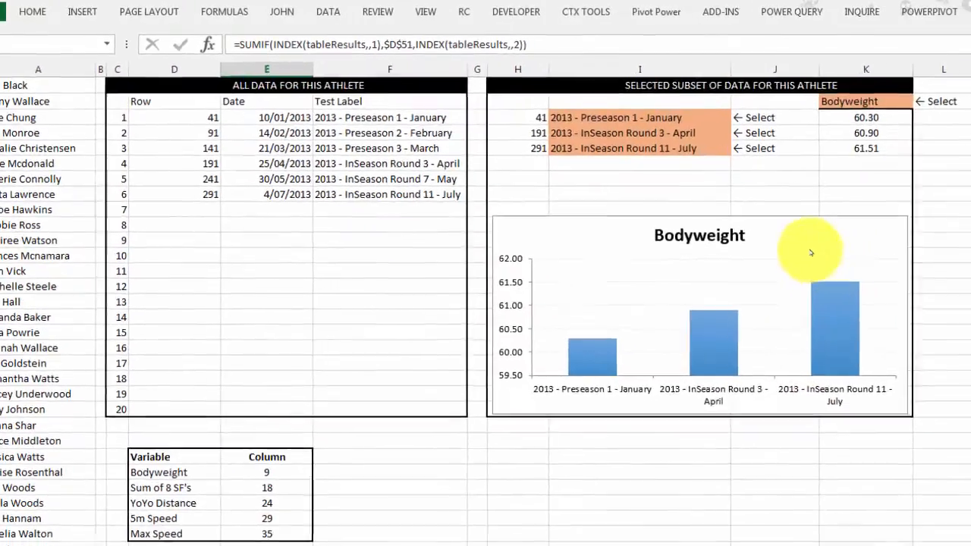
pyautogui.scroll(1, 810, 253)
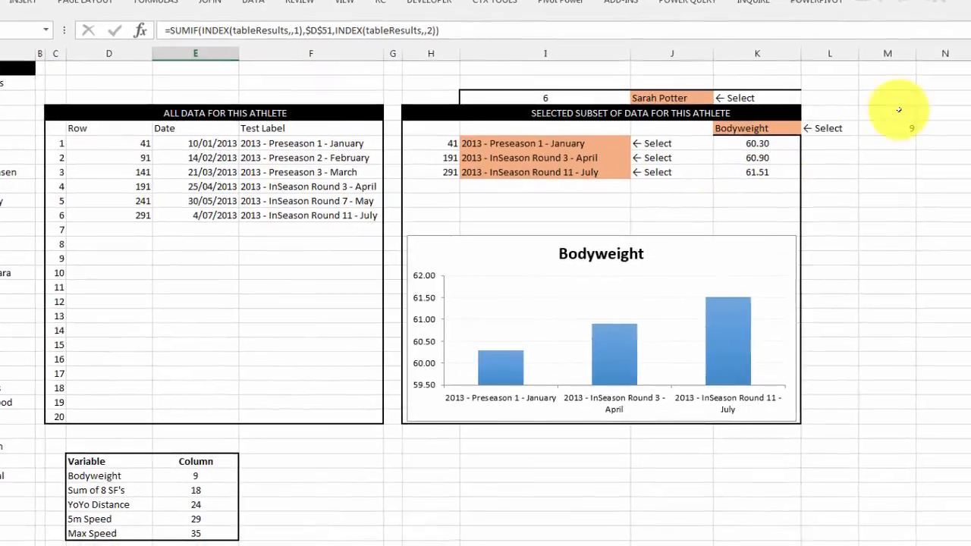
pyautogui.click(938, 140)
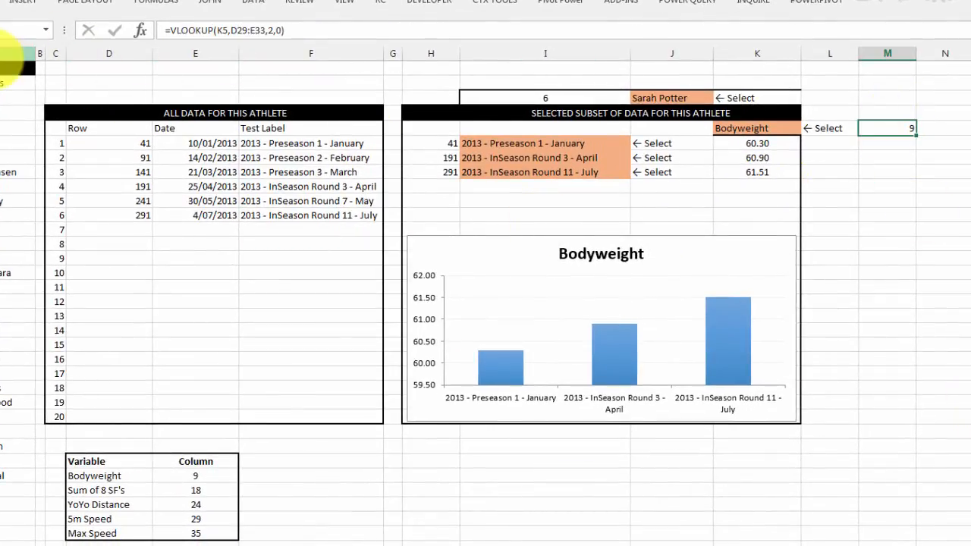
pyautogui.click(3, 3)
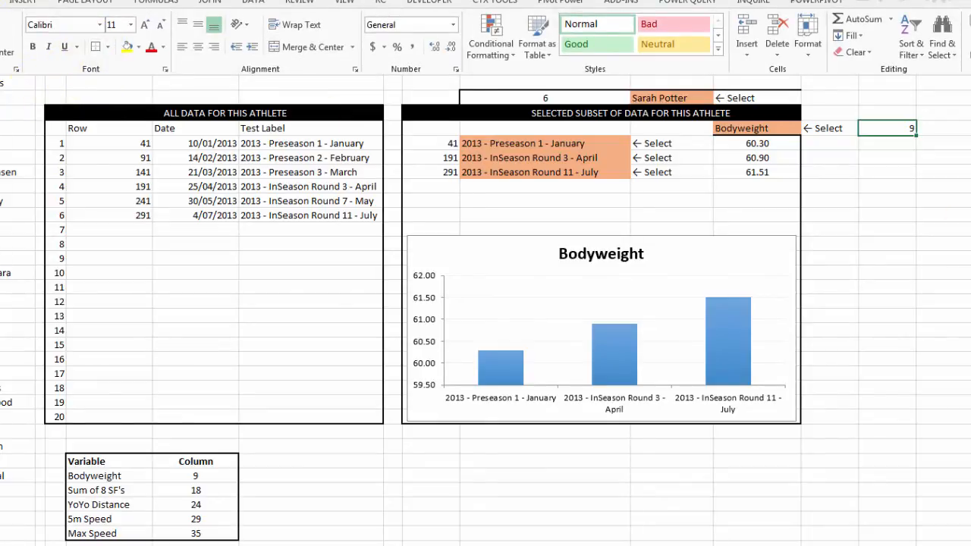
pyautogui.click(872, 178)
pyautogui.click(884, 186)
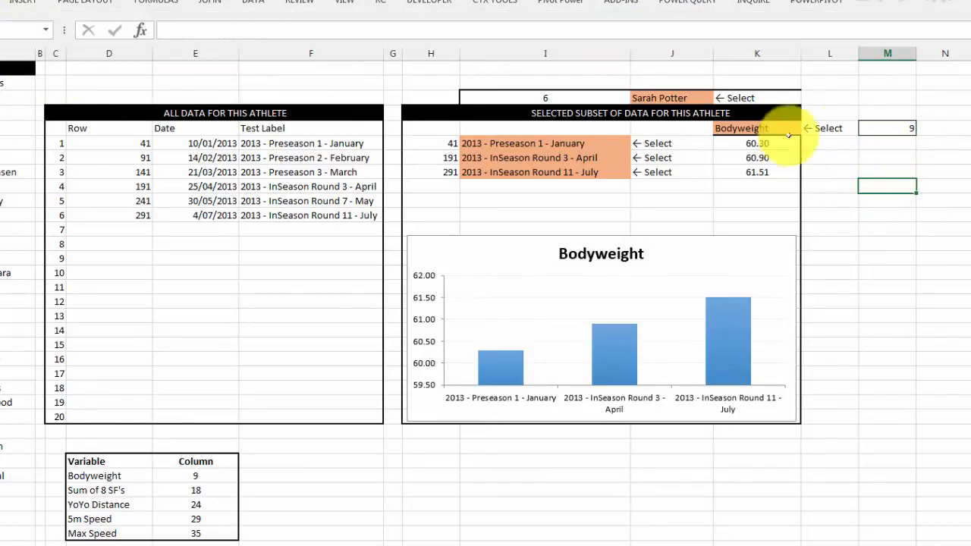
# Step: Begin an AVERAGEIF formula in the cell beside the Player Average label
pyautogui.click(897, 126)
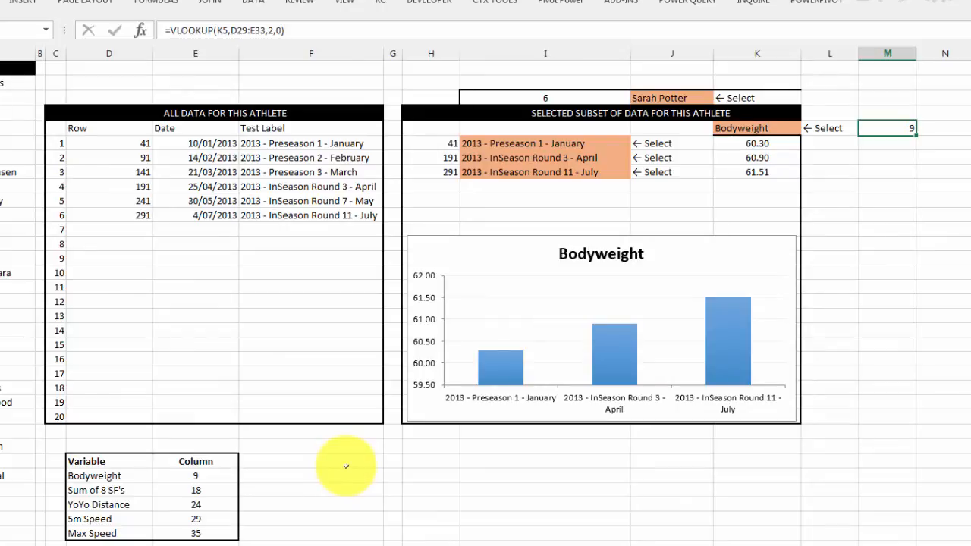
pyautogui.scroll(-2, 346, 462)
pyautogui.scroll(-3, 346, 466)
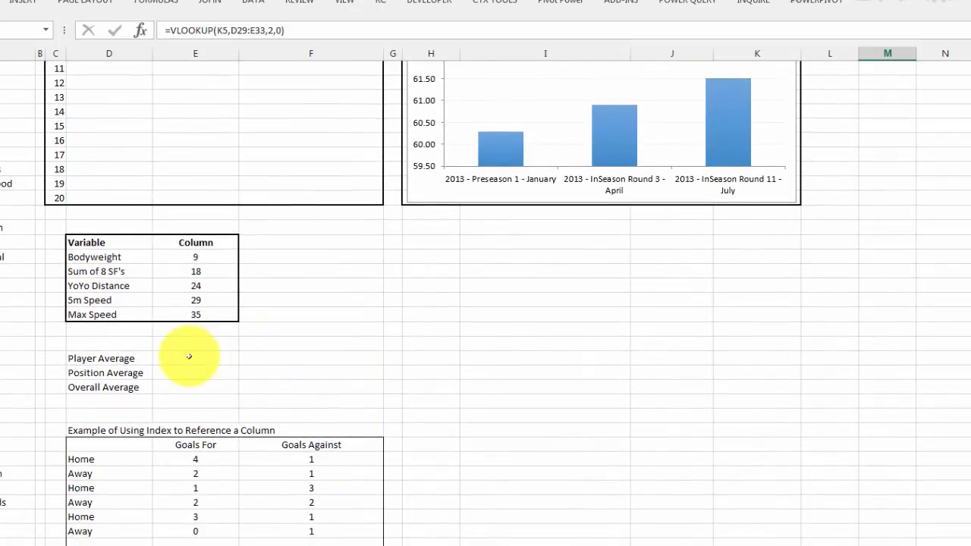
pyautogui.click(194, 358)
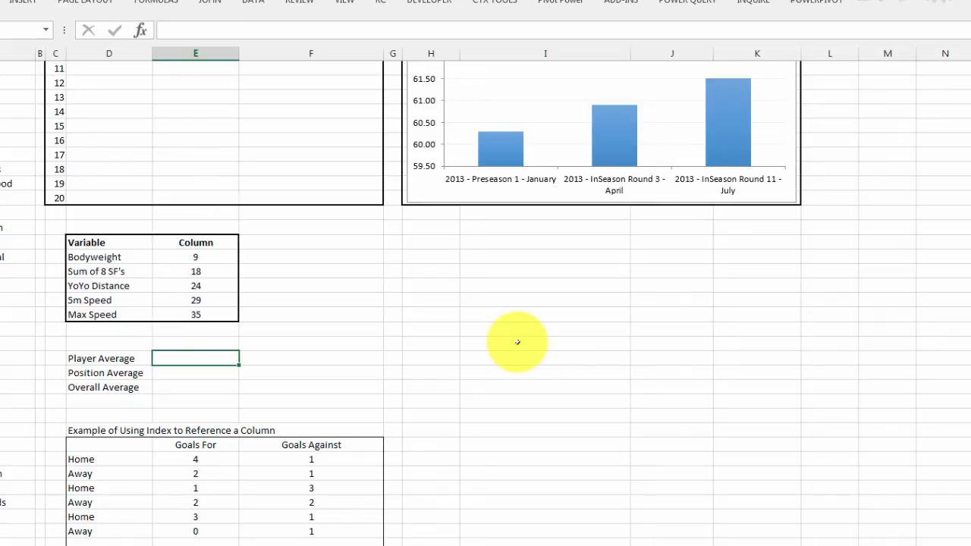
pyautogui.write('=avera')
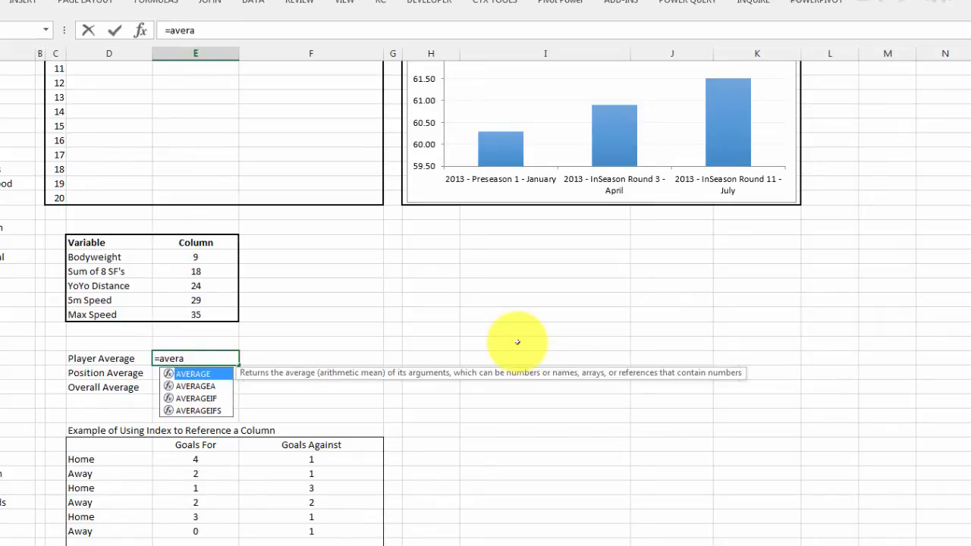
pyautogui.press('Down')
pyautogui.press('Down')
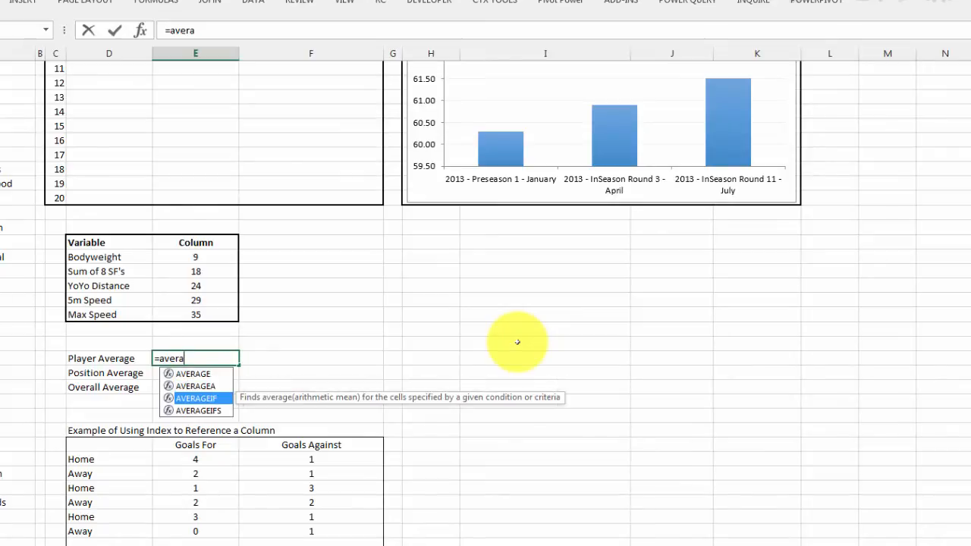
pyautogui.press('Tab')
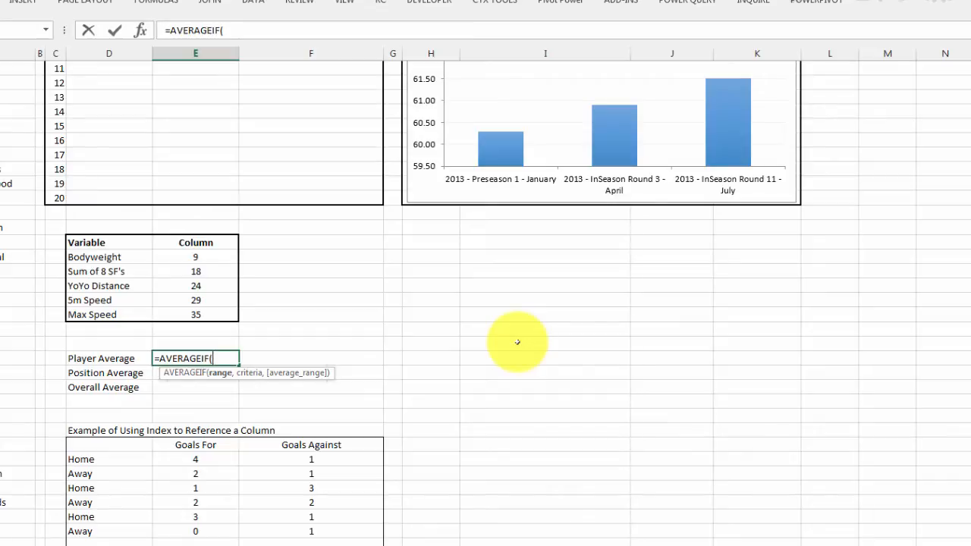
# Step: Enter TBLDatabase[Athlete Name] as the range argument of the Player Average formula, ready for the criteria
pyautogui.write('tbl')
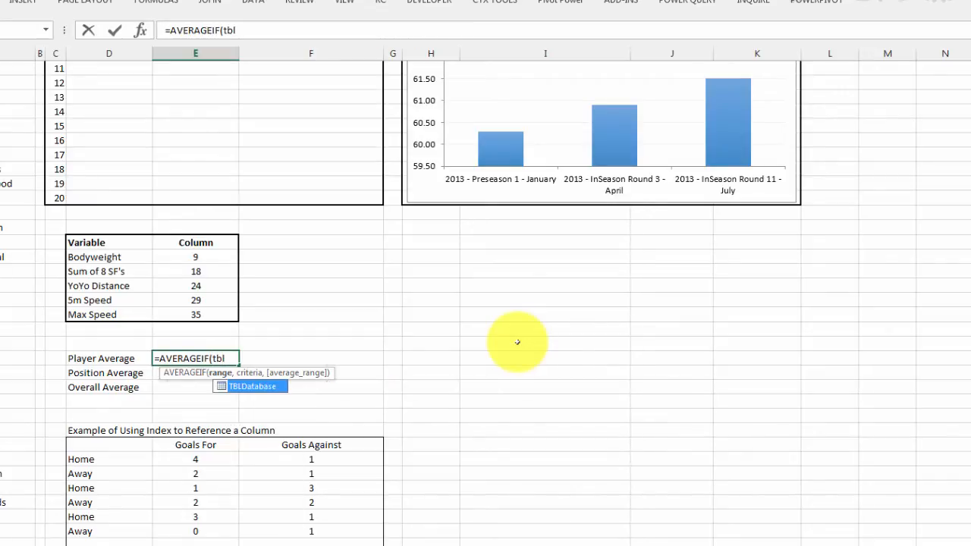
pyautogui.press('Tab')
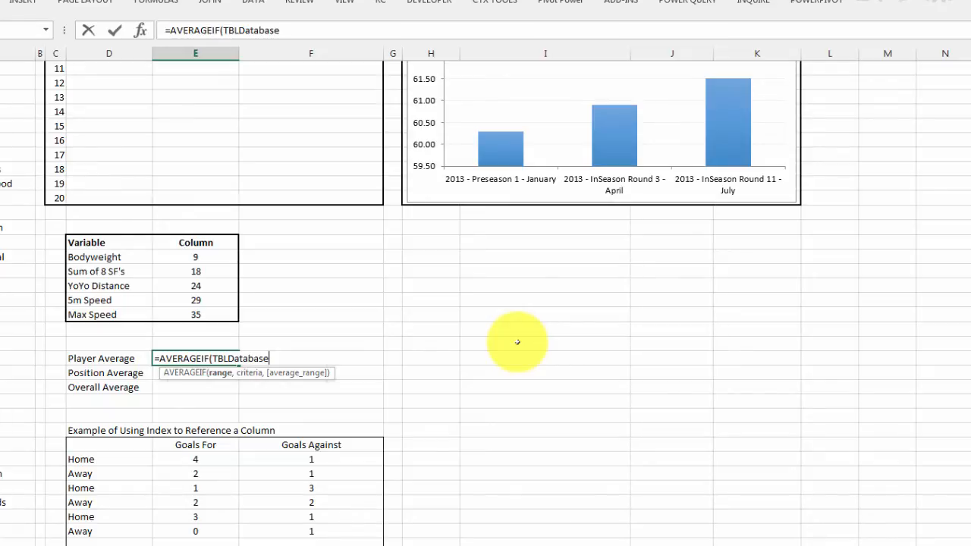
pyautogui.write('[')
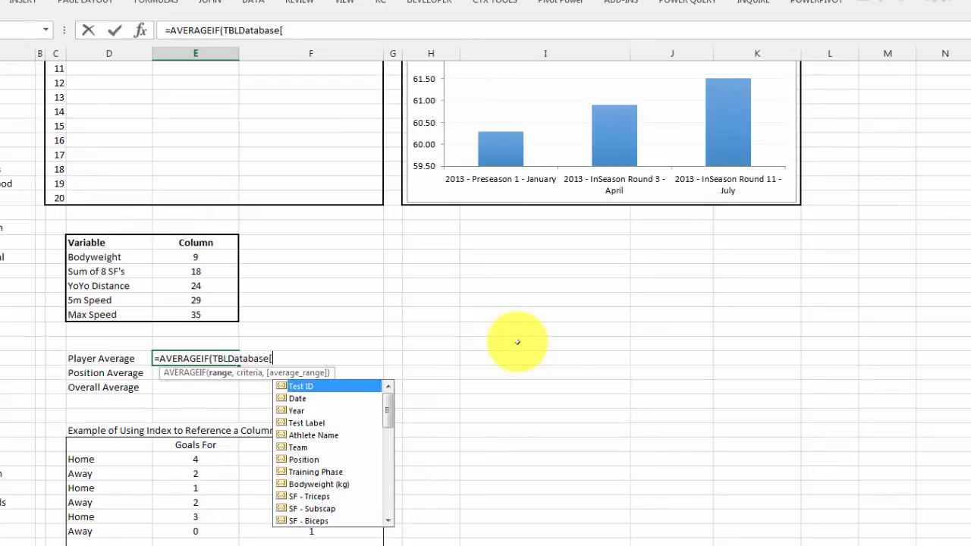
pyautogui.press('Down')
pyautogui.press('Down')
pyautogui.press('Down')
pyautogui.press('Down')
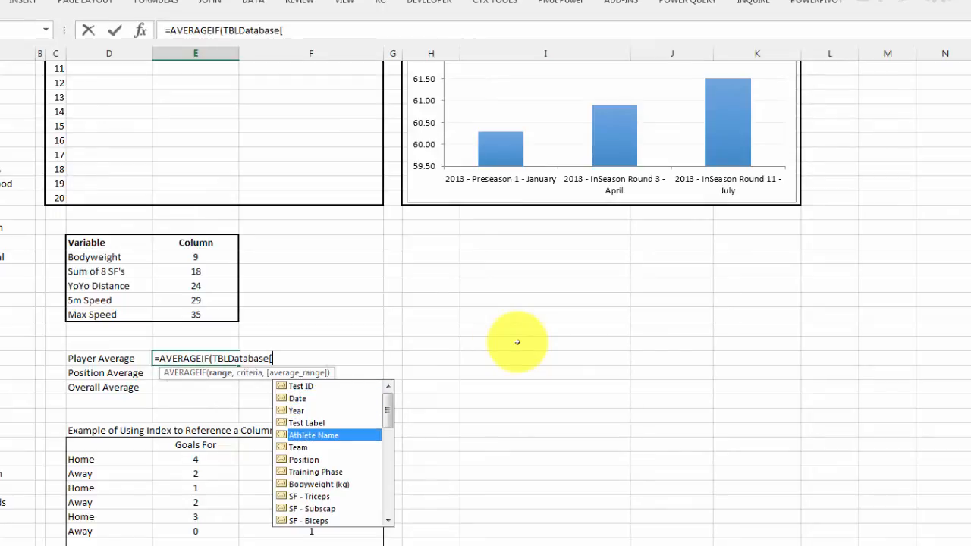
pyautogui.press('Tab')
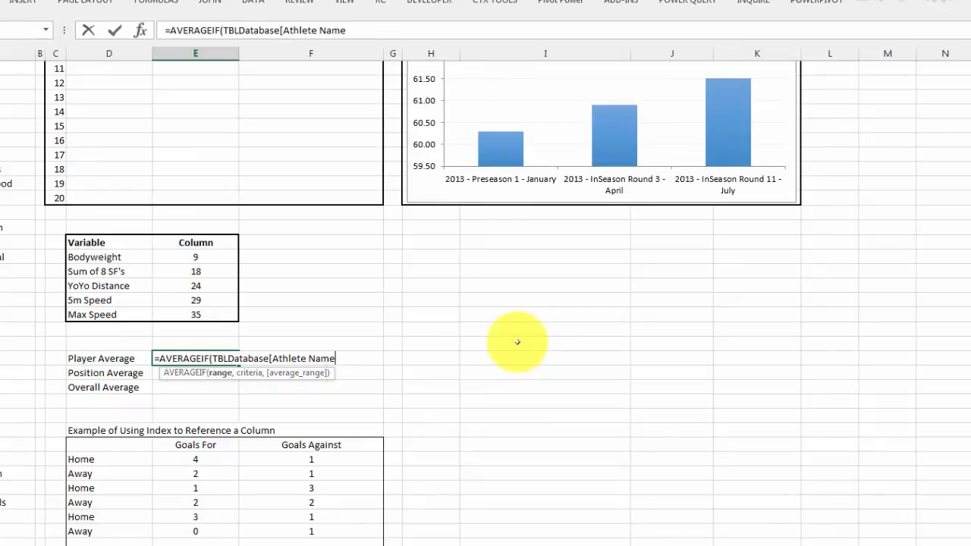
pyautogui.write('],')
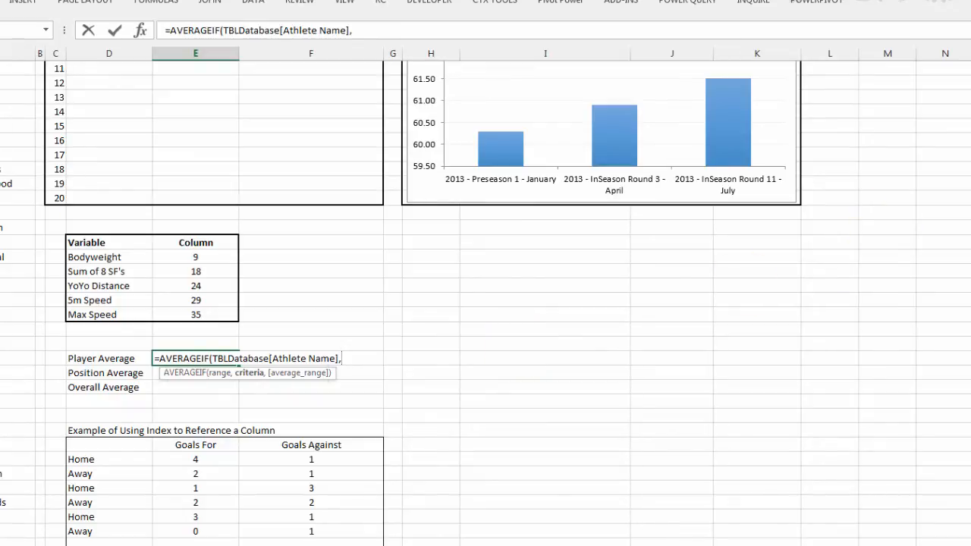
# Step: Set the Player Average formula's criteria to the selected athlete's name cell as the absolute reference $J$3
pyautogui.scroll(5, 947, 59)
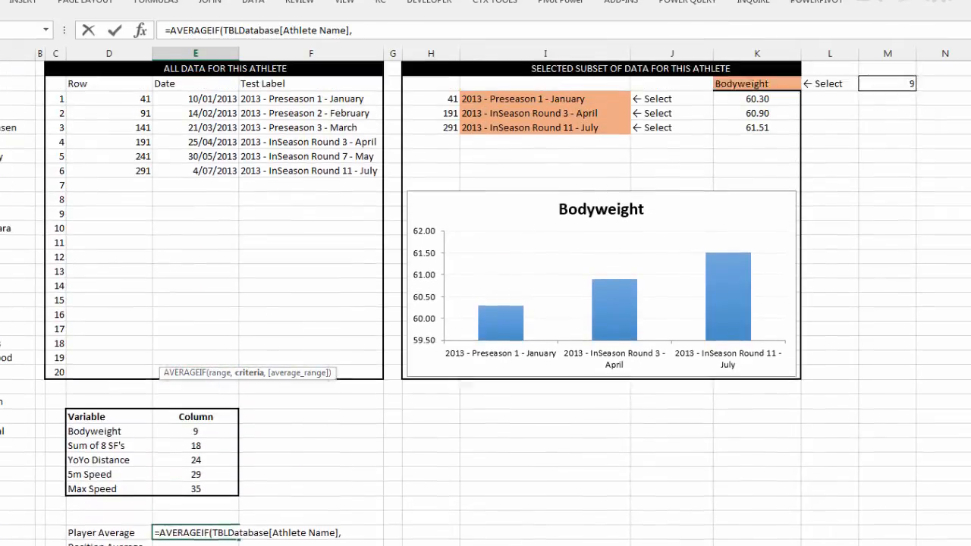
pyautogui.click(690, 98)
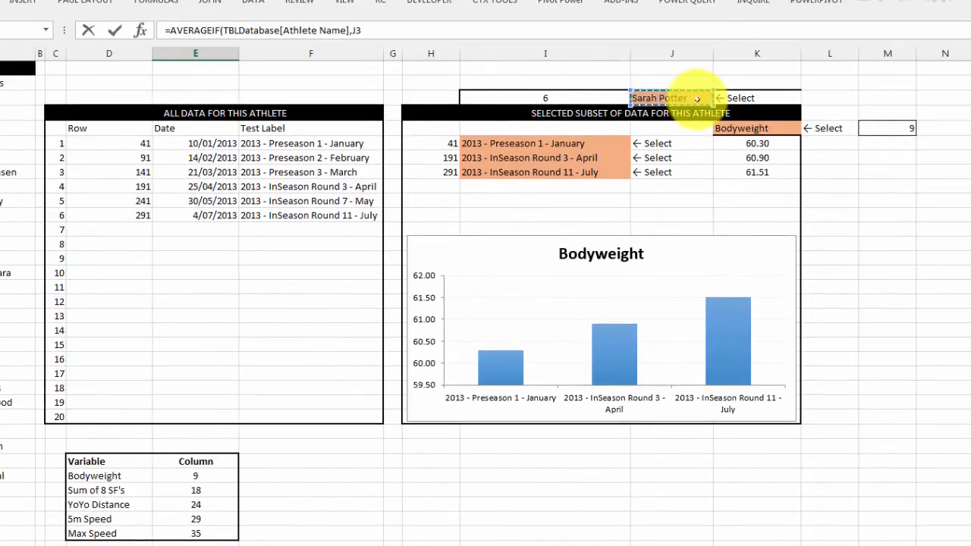
pyautogui.scroll(-6, 697, 100)
pyautogui.press('F4')
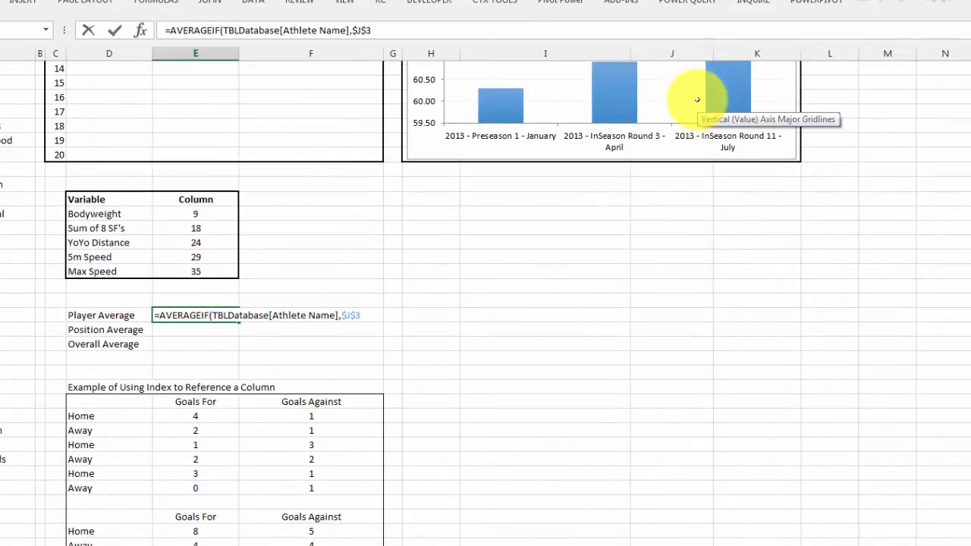
pyautogui.write(',')
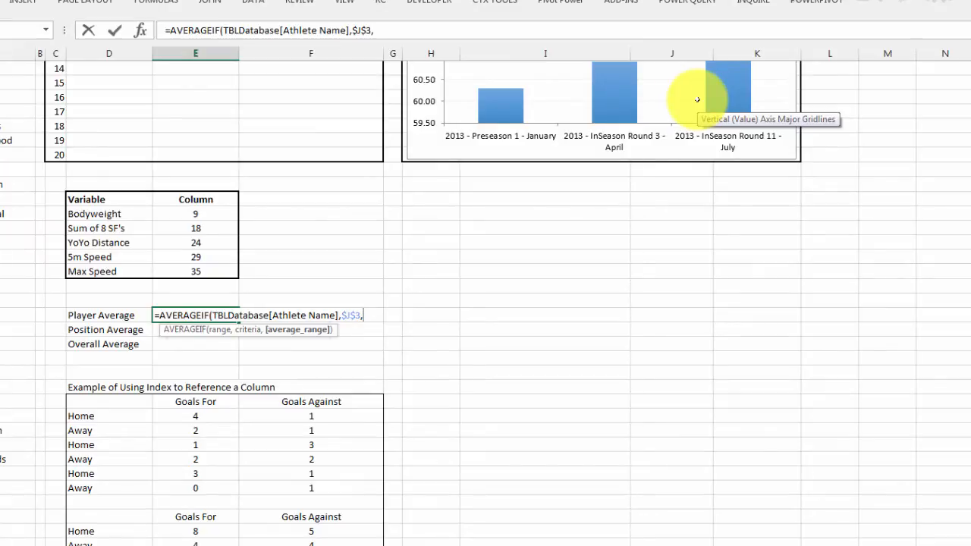
pyautogui.write('tbl')
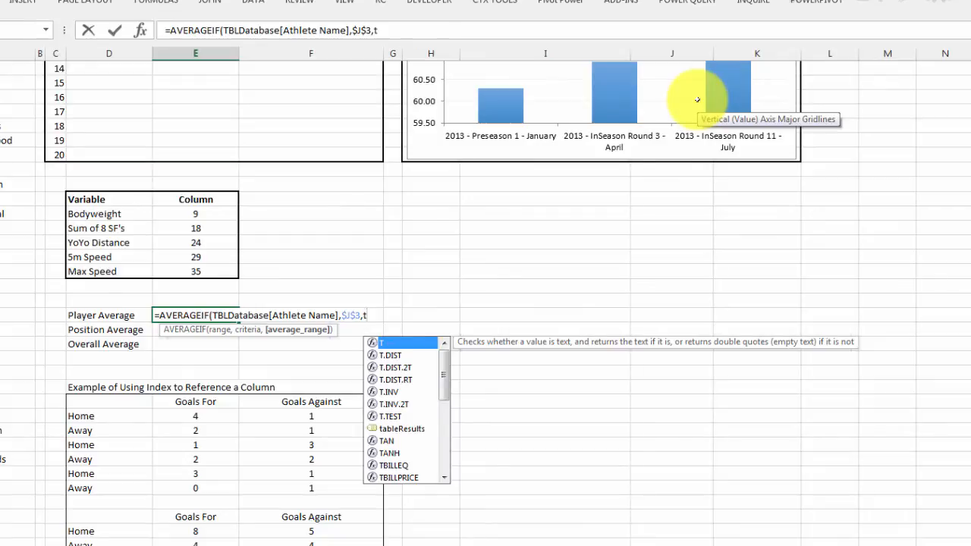
# Step: Nest INDEX as the average range of the Player Average formula, with TBLDatabase as its array and the row number left empty
pyautogui.press('Tab')
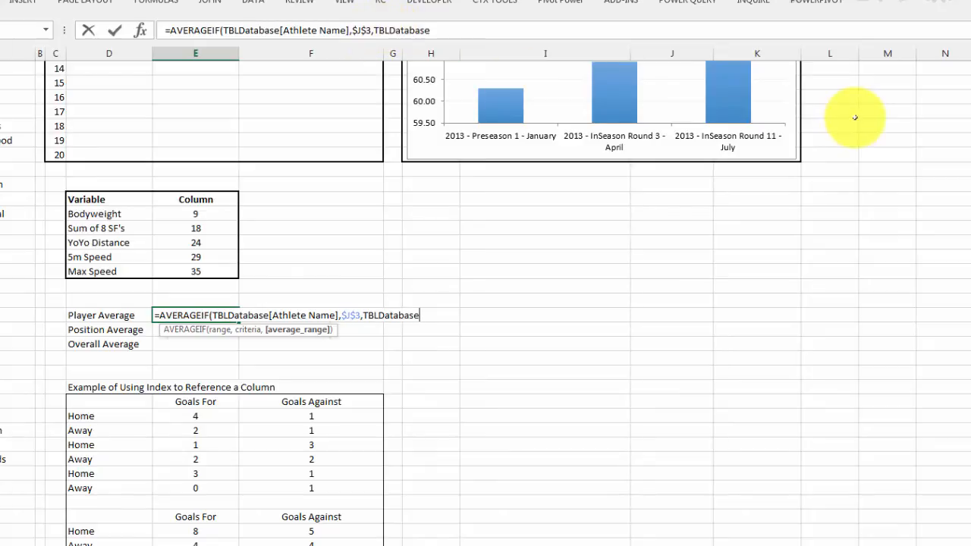
pyautogui.click(374, 30)
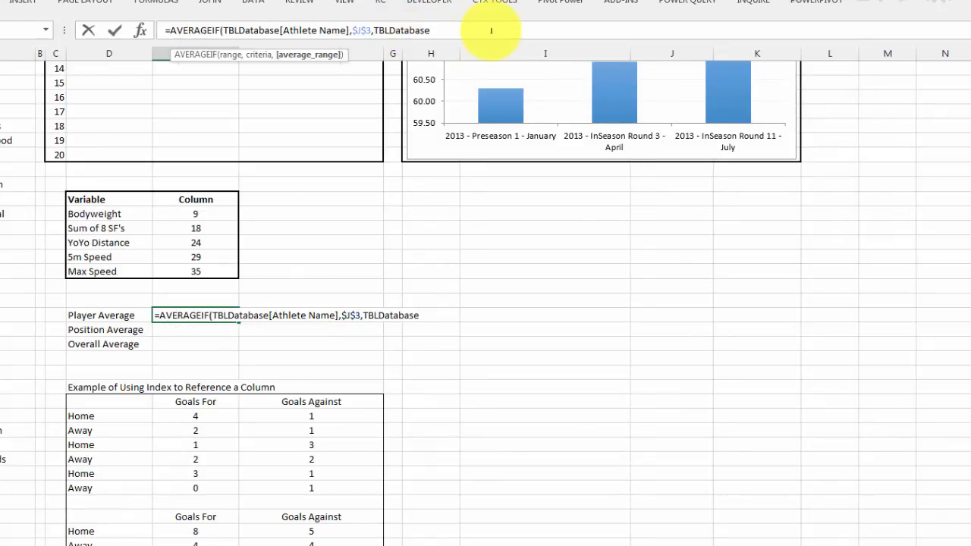
pyautogui.write('index(')
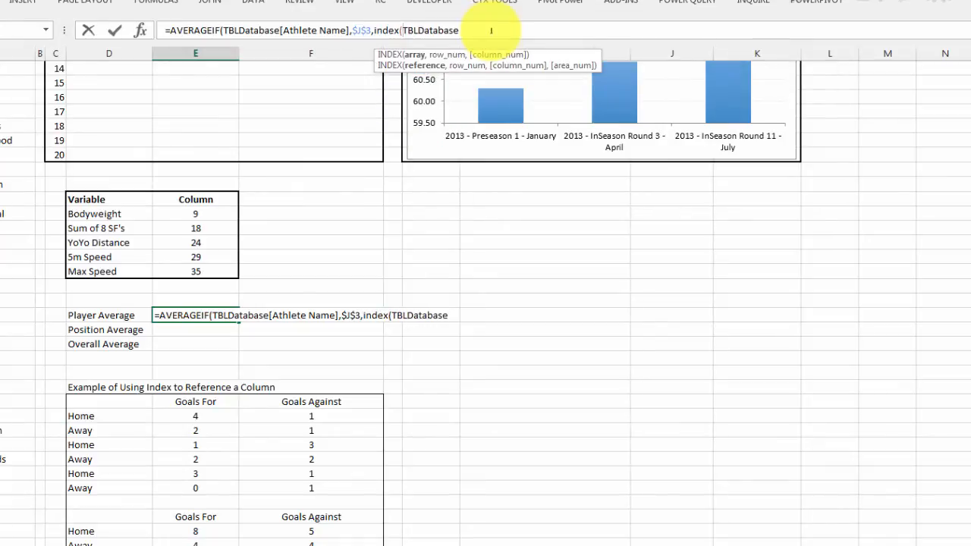
pyautogui.write(',')
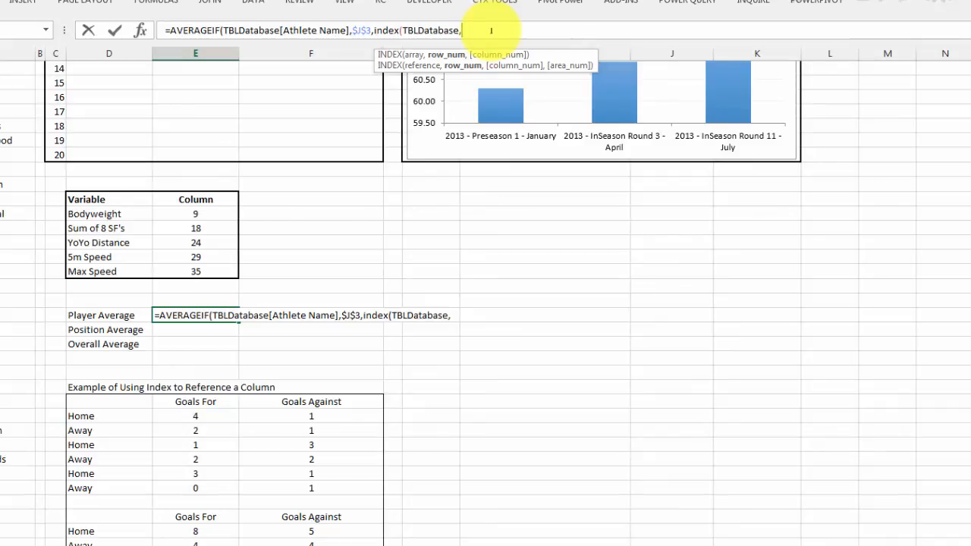
pyautogui.write(',')
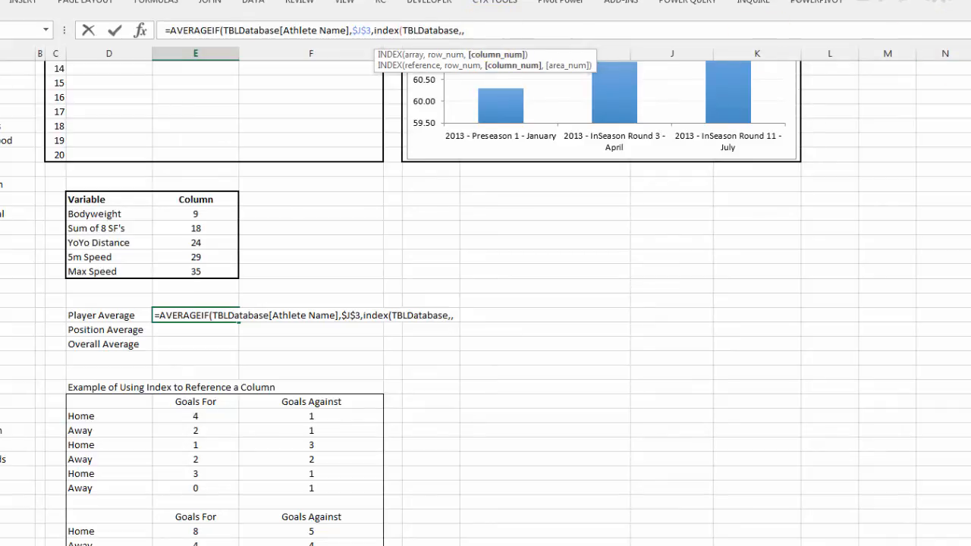
# Step: Set the INDEX column number to the absolute reference $M$5 and complete the Player Average formula
pyautogui.scroll(6, 963, 128)
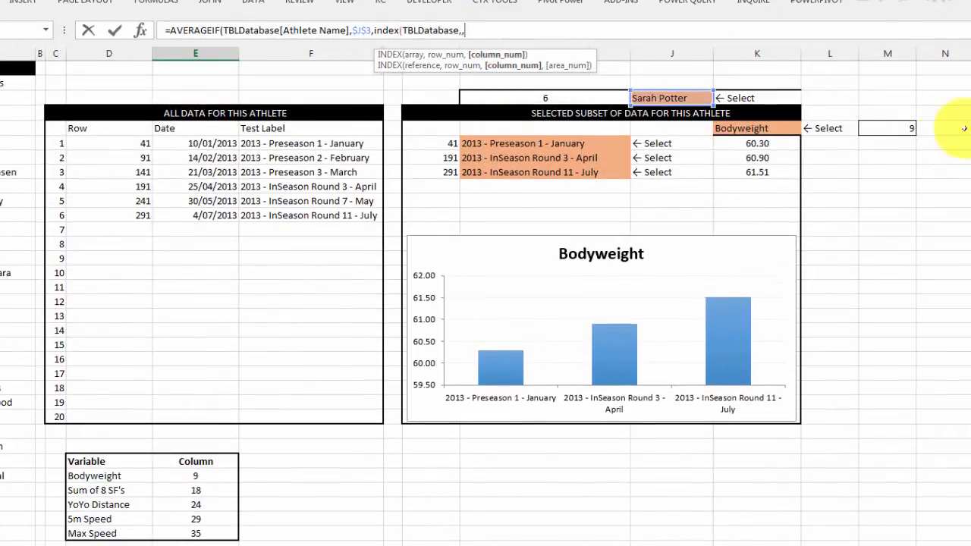
pyautogui.click(884, 131)
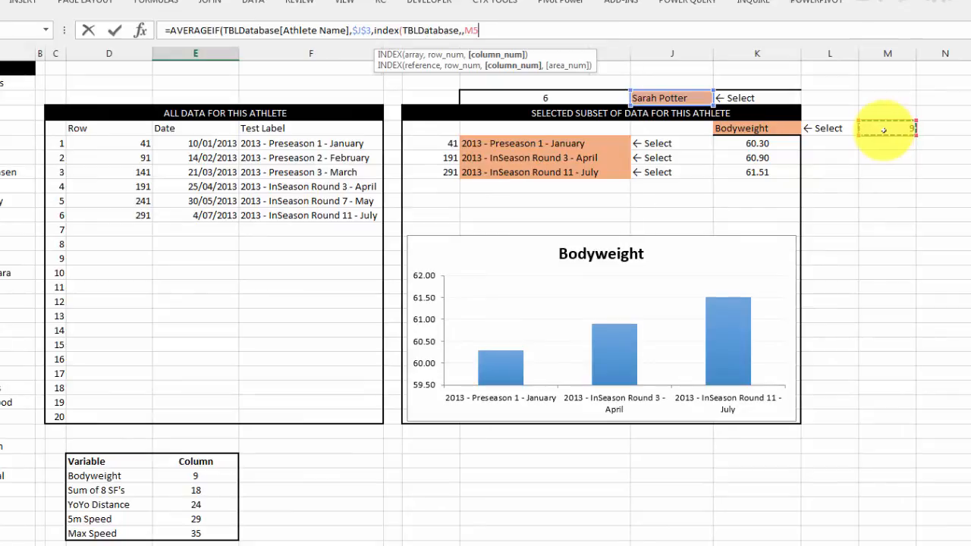
pyautogui.press('F4')
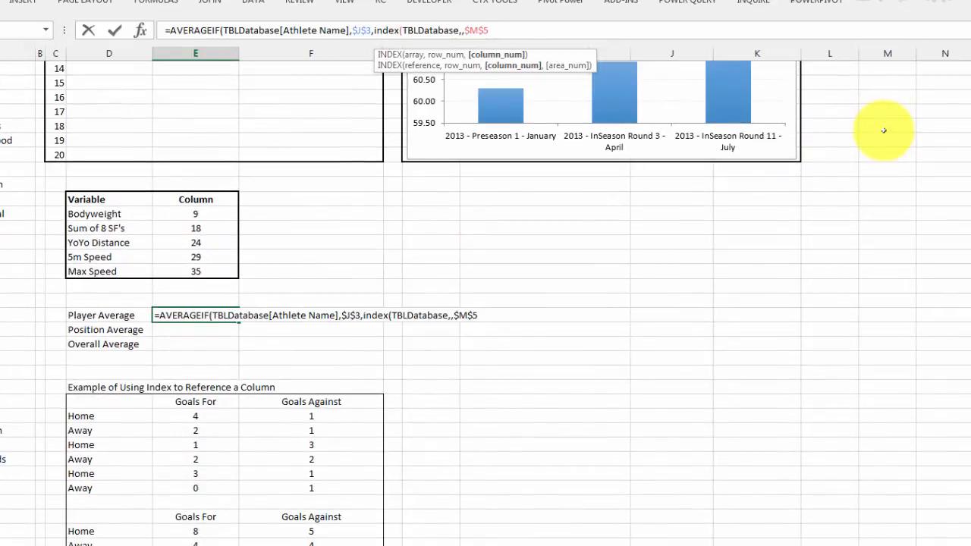
pyautogui.write('))')
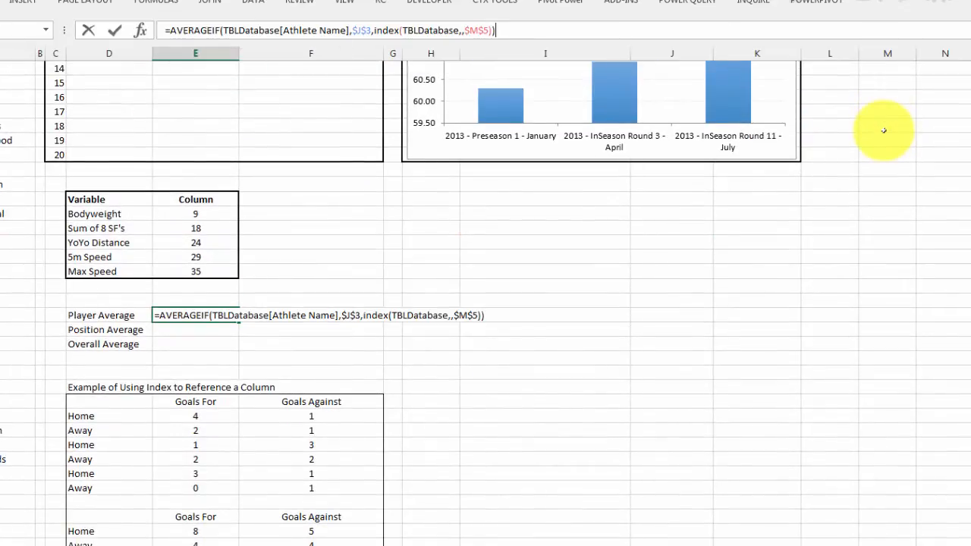
pyautogui.press('Return')
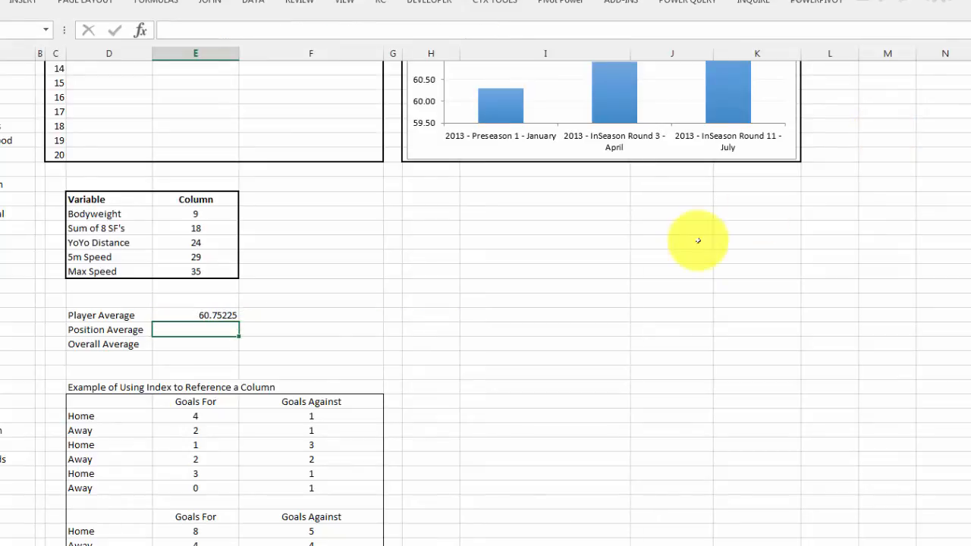
# Step: Copy the Player Average formula down to the Position Average and Overall Average cells
pyautogui.click(227, 313)
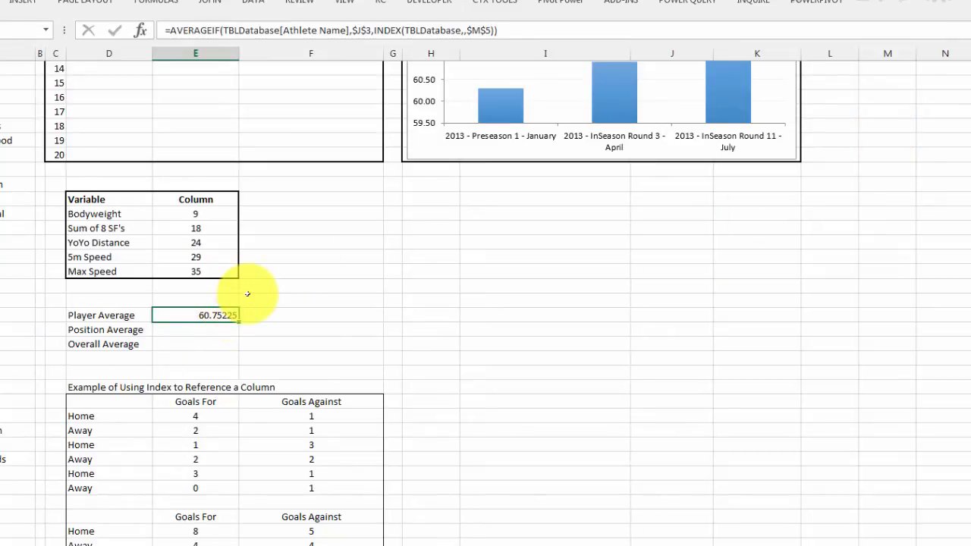
pyautogui.scroll(2, 250, 295)
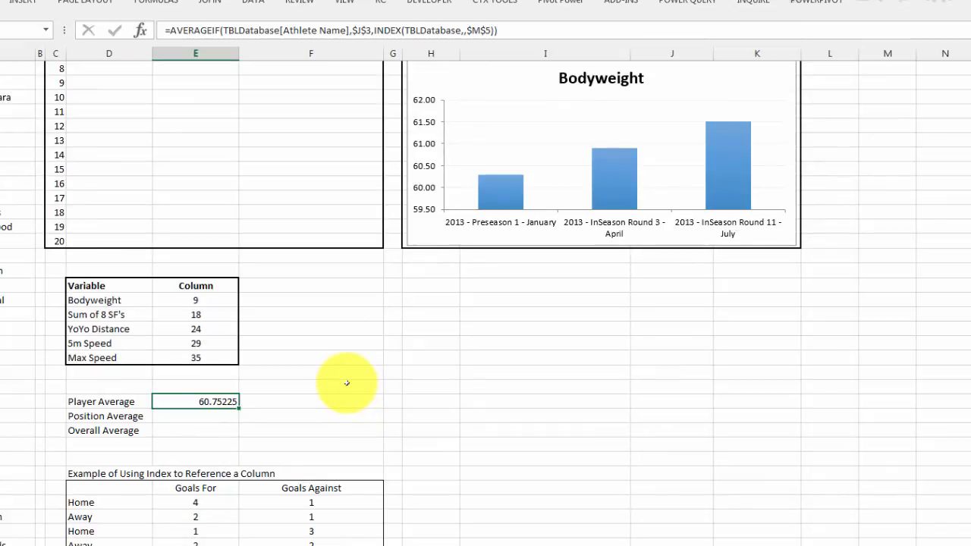
pyautogui.moveTo(237, 407); pyautogui.dragTo(236, 437)
pyautogui.click(218, 418)
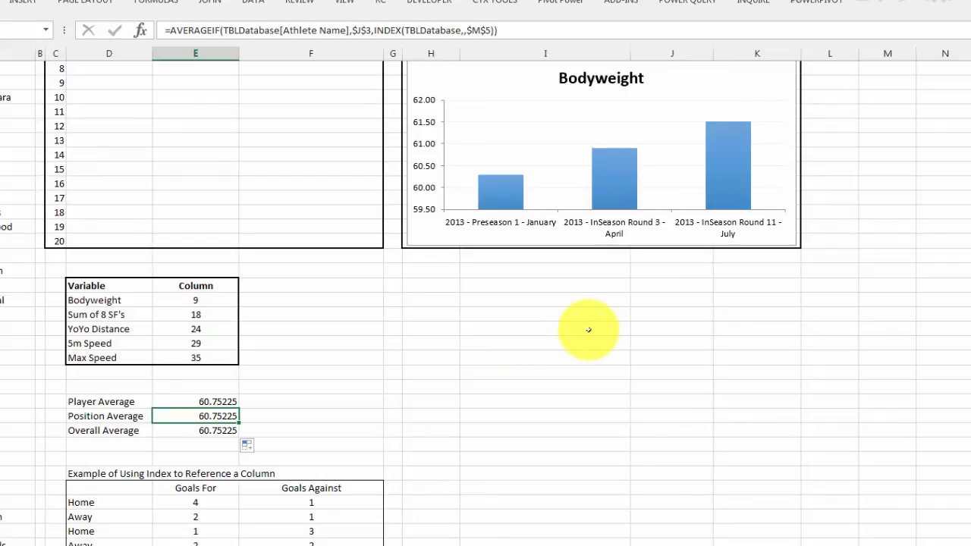
pyautogui.click(347, 30)
pyautogui.press('Return')
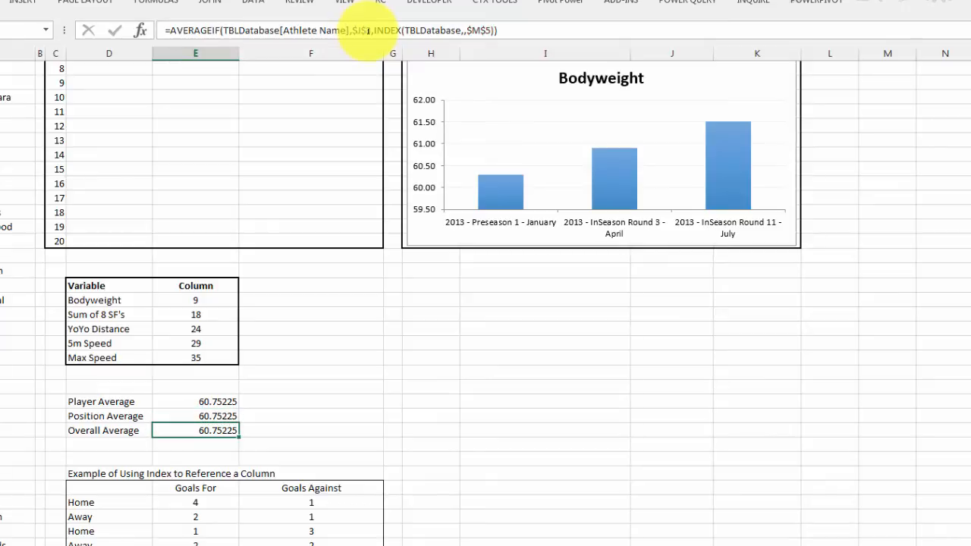
# Step: Move the athlete selection cells I3:K3 one column over to H3:J3, freeing cell K3
pyautogui.scroll(3, 502, 343)
pyautogui.scroll(1, 502, 343)
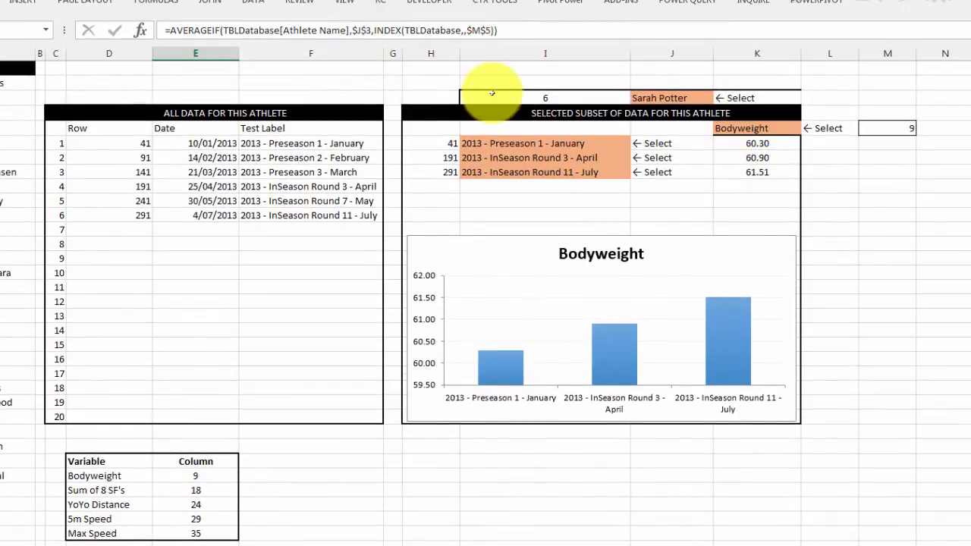
pyautogui.moveTo(487, 98); pyautogui.dragTo(762, 97)
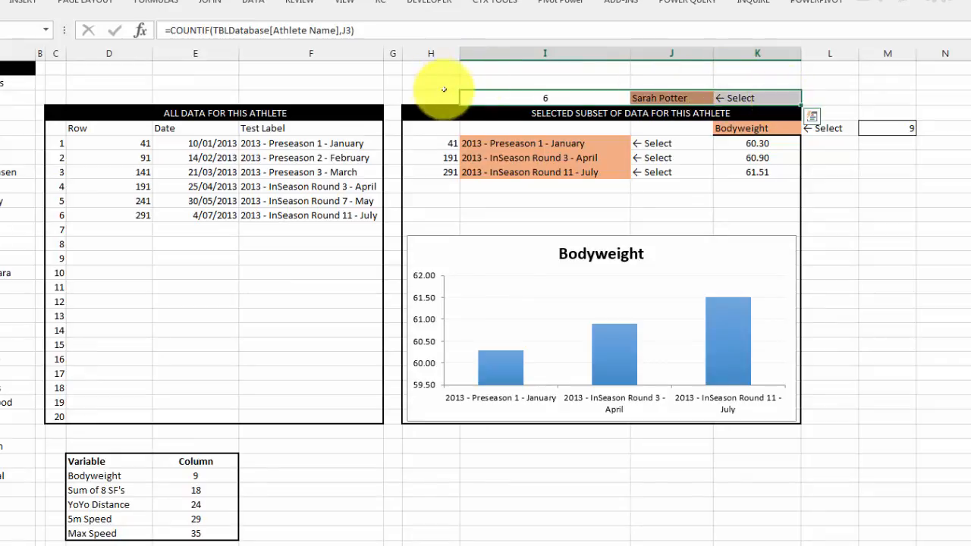
pyautogui.moveTo(460, 95); pyautogui.dragTo(433, 98)
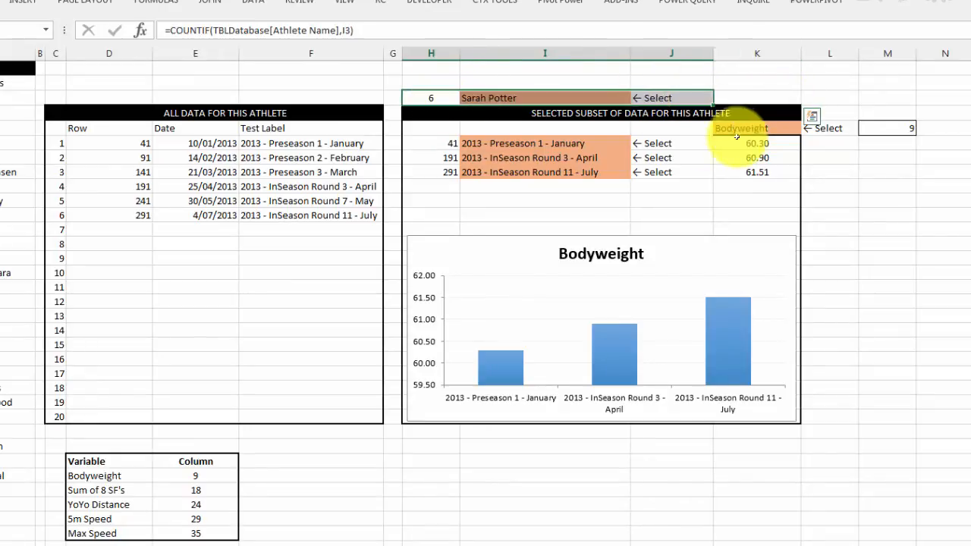
# Step: Begin an INDEX formula in cell K3 with TBLDatabase[Position] as its array
pyautogui.click(748, 98)
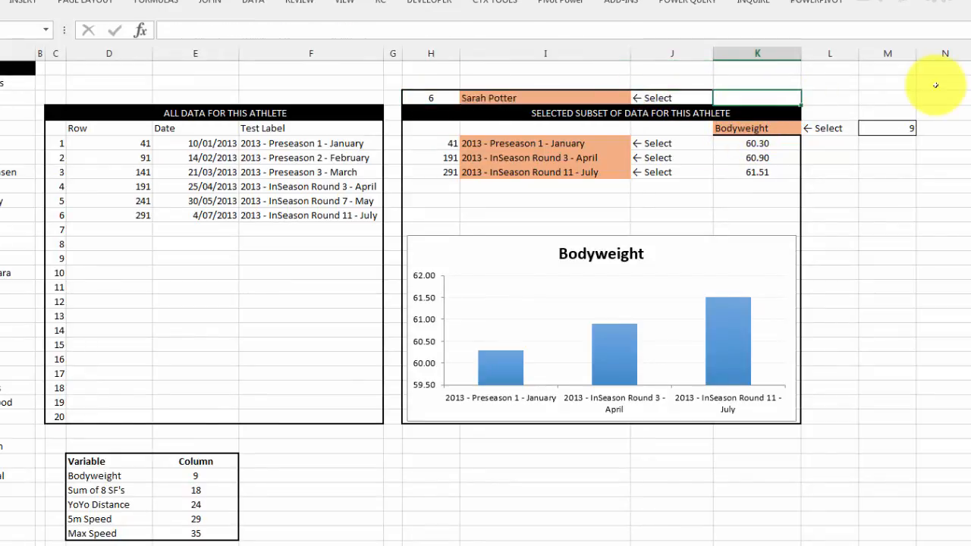
pyautogui.write('=index(')
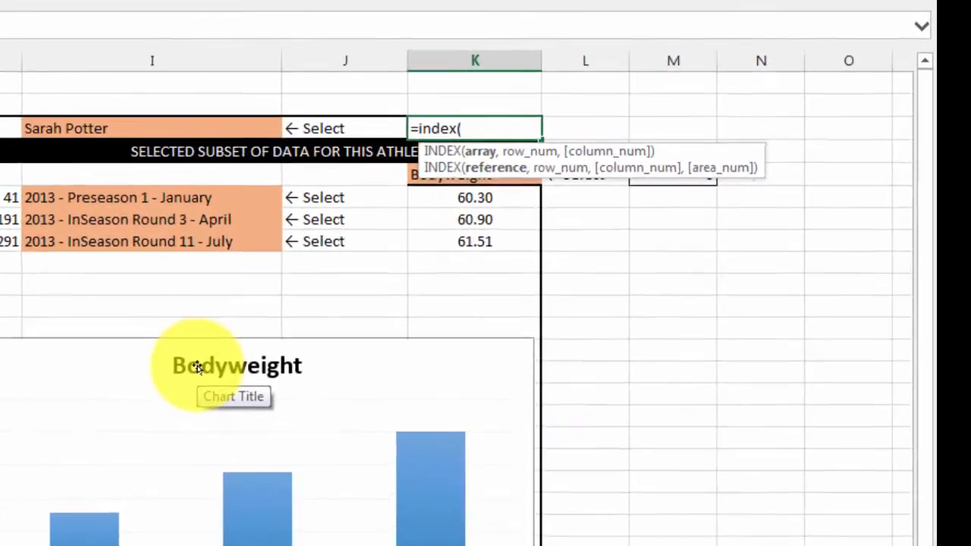
pyautogui.write('tbl')
pyautogui.press('Tab')
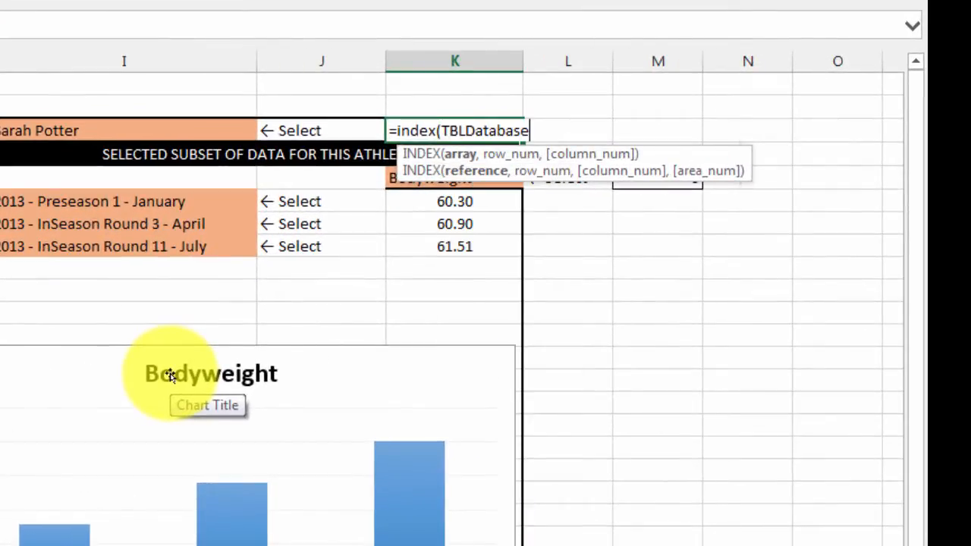
pyautogui.write('[')
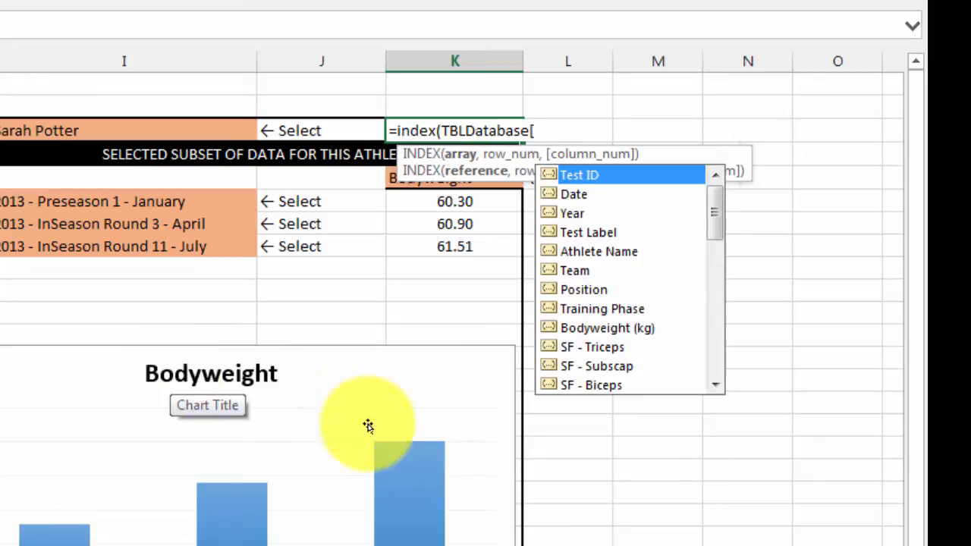
pyautogui.doubleClick(584, 289)
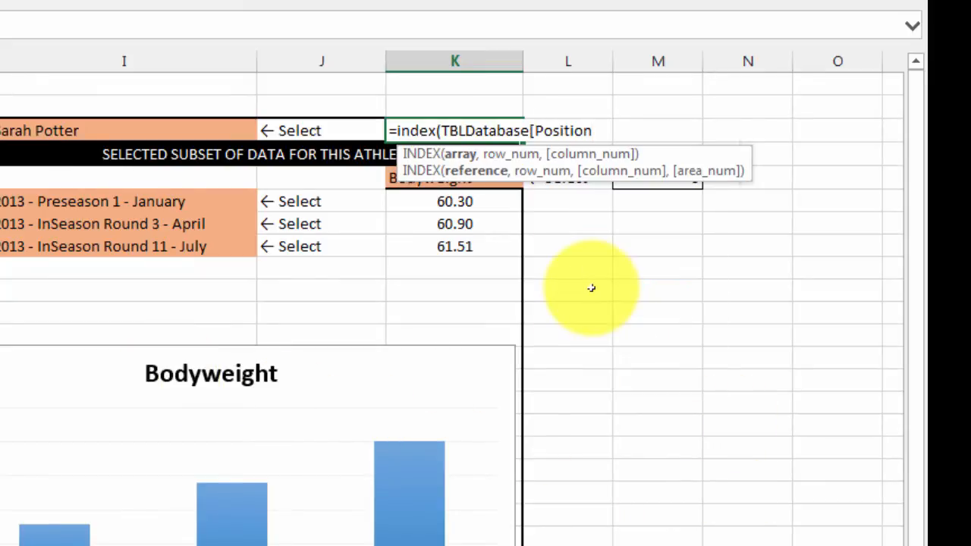
pyautogui.write('],match(')
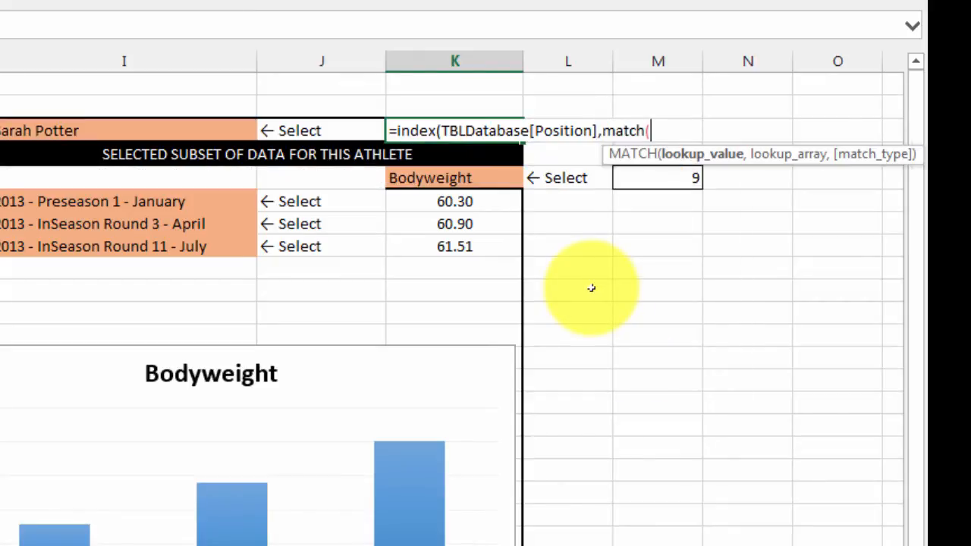
# Step: Add a MATCH function as the INDEX row number, with the athlete name cell $I$3 as its lookup value
pyautogui.click(80, 131)
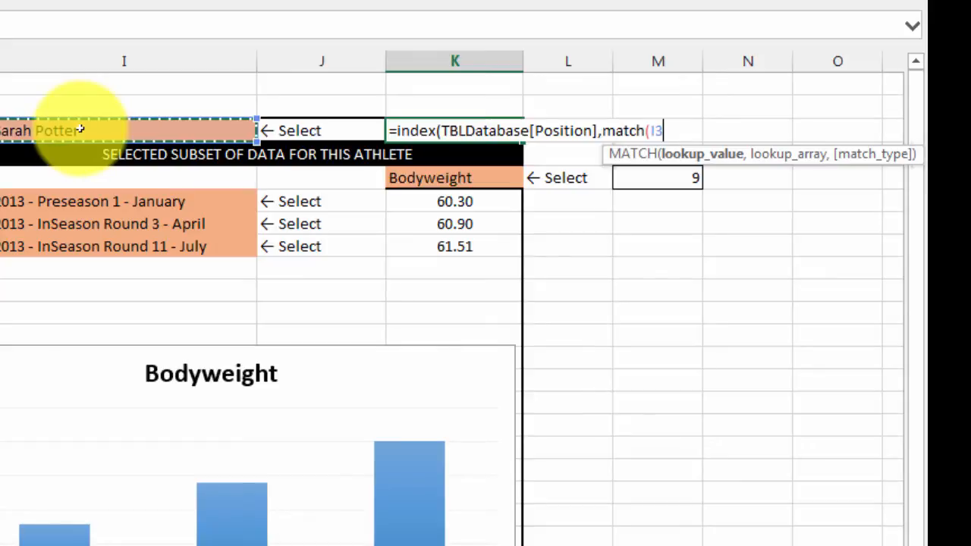
pyautogui.press('F4')
# Step: Complete the MATCH in cell K3 with TBLDatabase[Athlete Name] as lookup array and match type 0, and enter the formula
pyautogui.write(',tbl')
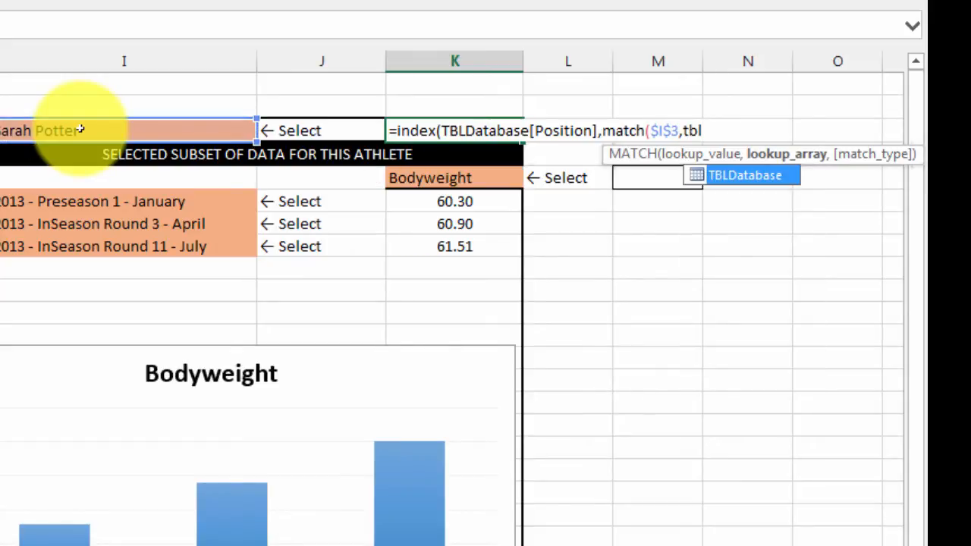
pyautogui.press('Tab')
pyautogui.write('[')
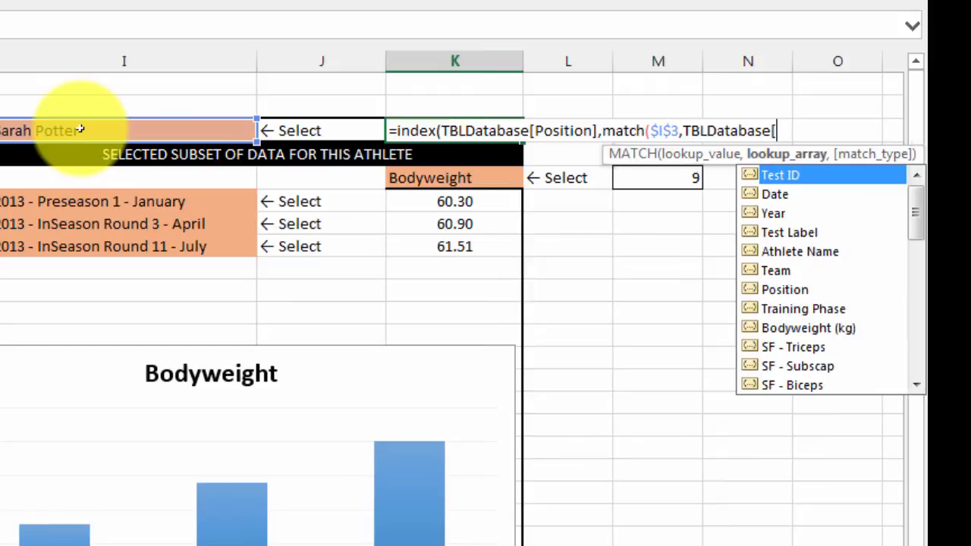
pyautogui.press('Down')
pyautogui.press('Down')
pyautogui.press('Down')
pyautogui.press('Down')
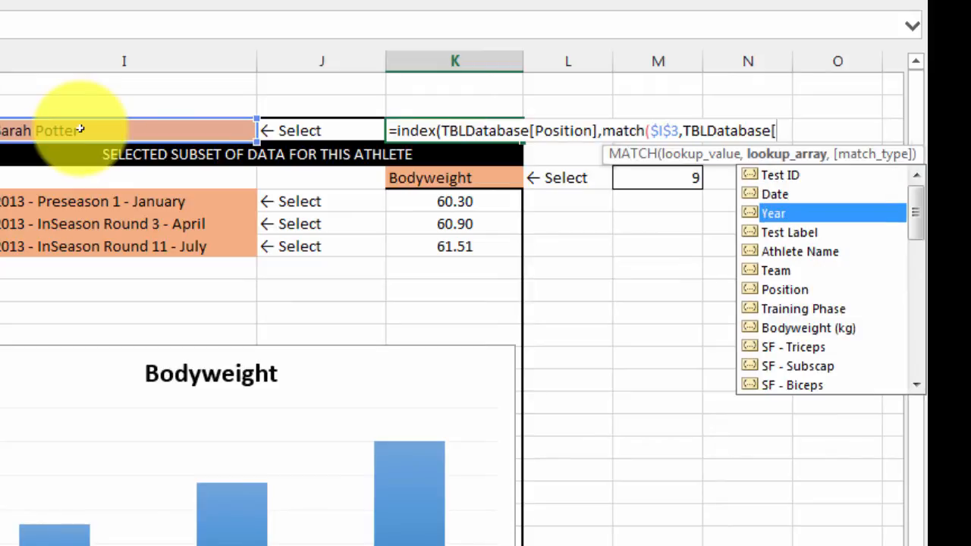
pyautogui.press('Tab')
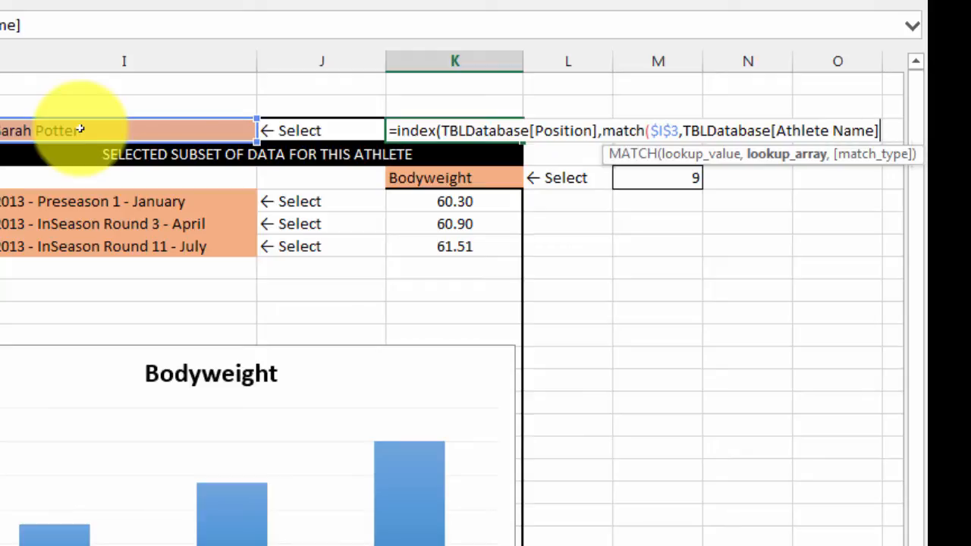
pyautogui.write('],0)')
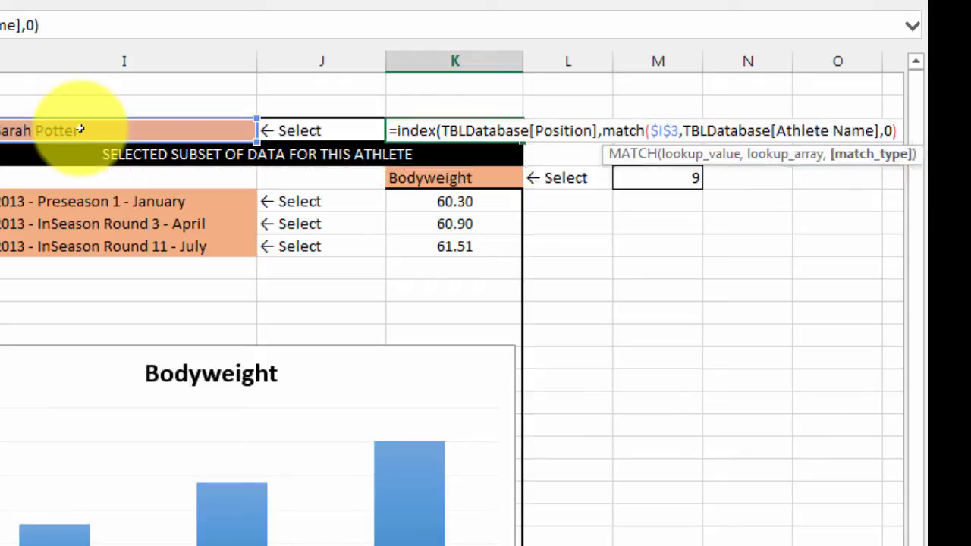
pyautogui.write(')')
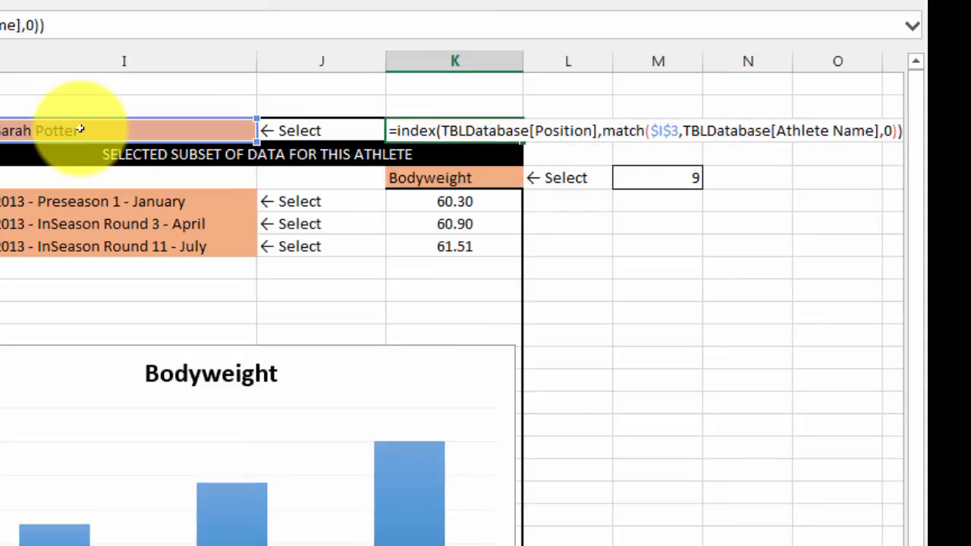
pyautogui.press('Return')
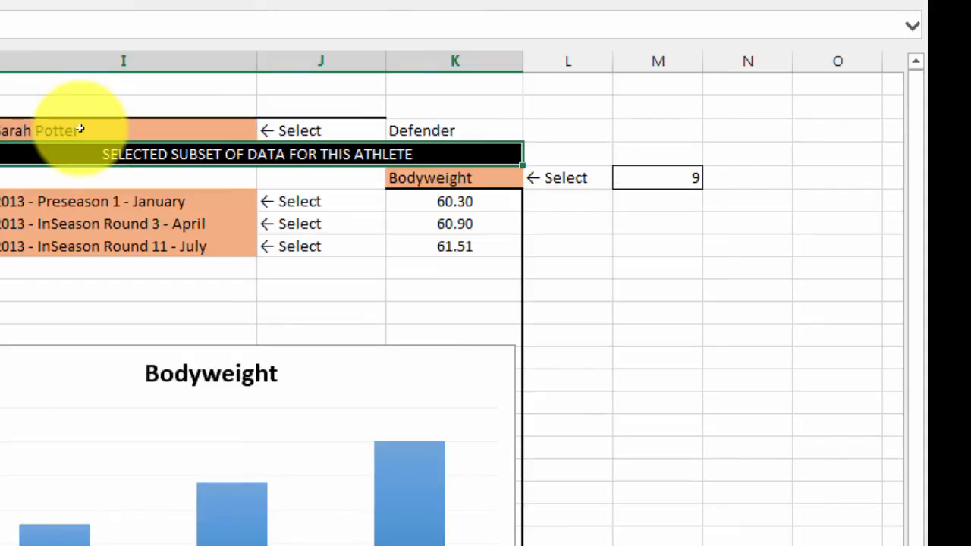
pyautogui.press('Up')
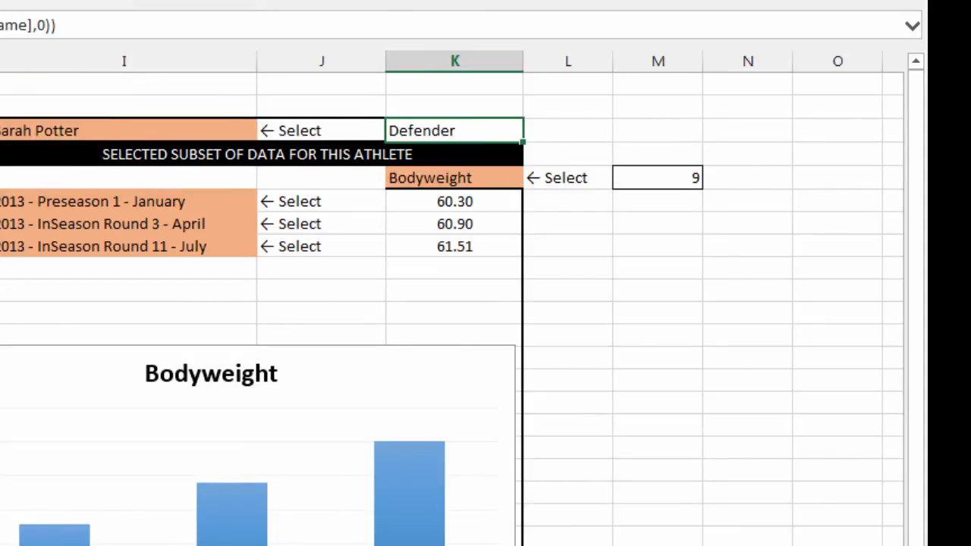
# Step: Apply a border around the outside of the range H3:K25, enclosing the athlete selection, data subset and chart
pyautogui.moveTo(93, 123); pyautogui.dragTo(669, 377)
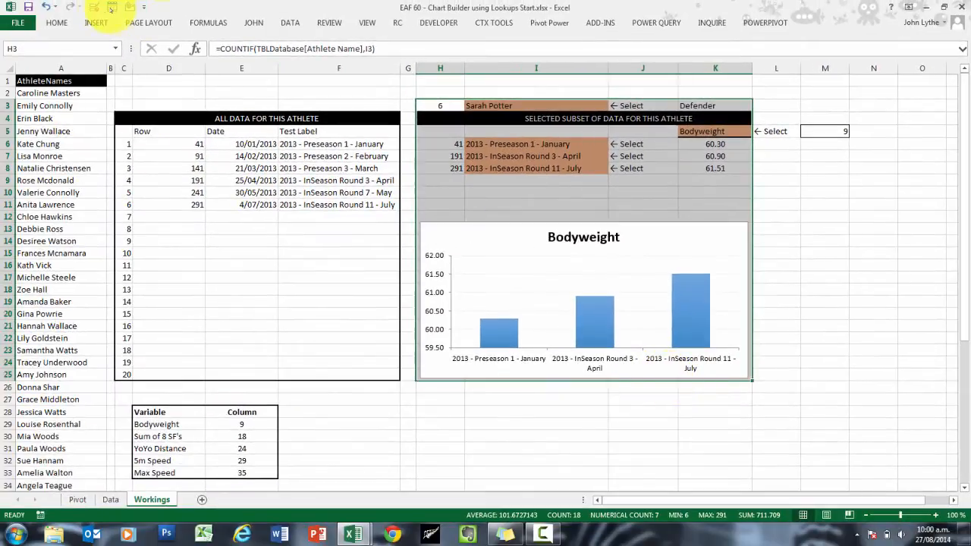
pyautogui.click(57, 23)
pyautogui.click(166, 62)
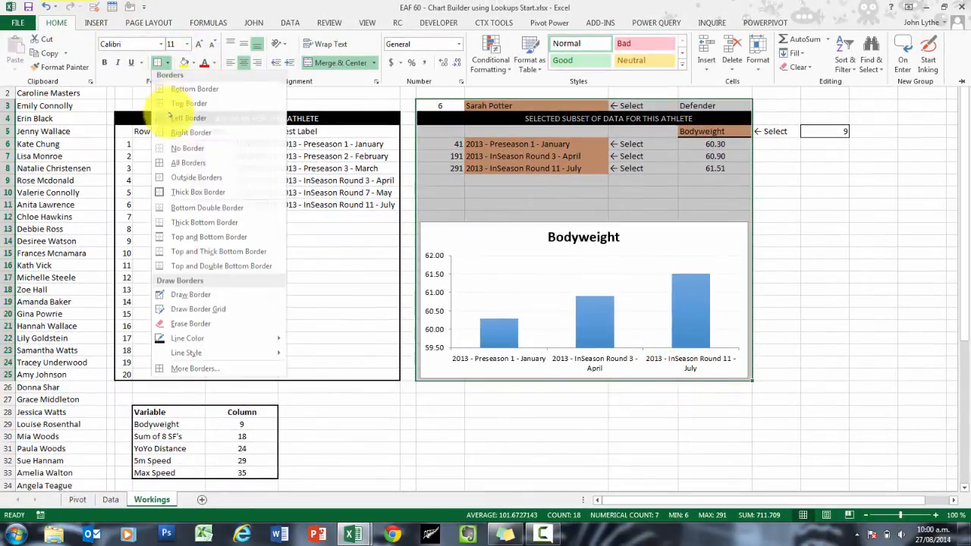
pyautogui.click(173, 182)
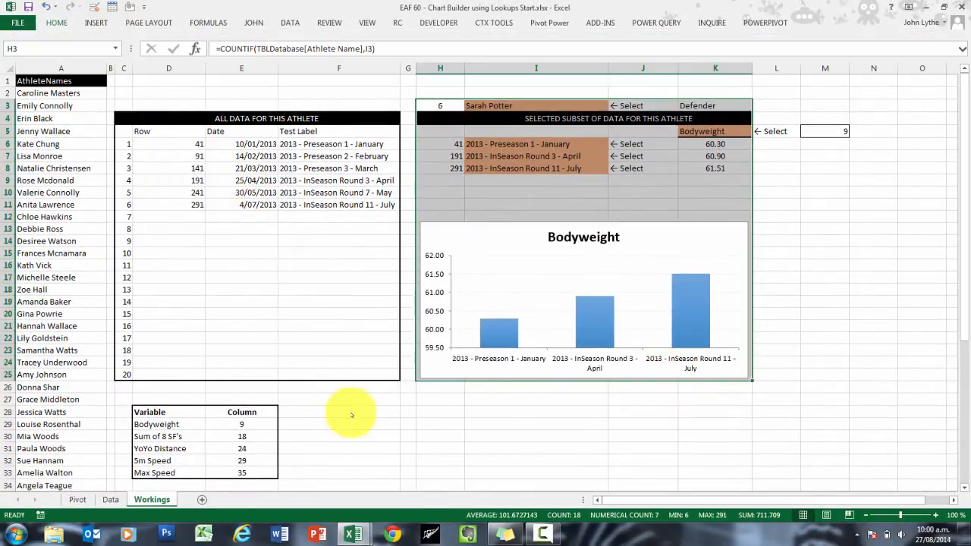
pyautogui.click(348, 414)
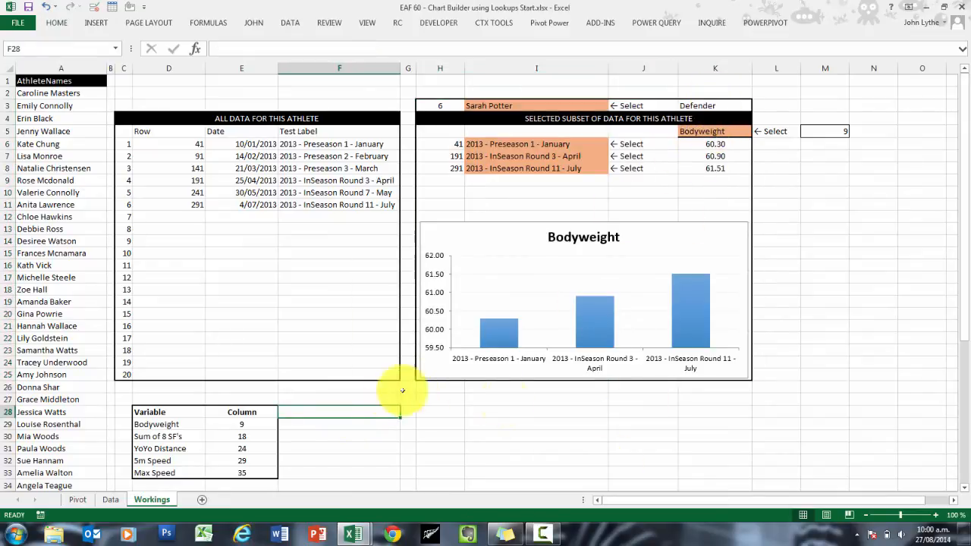
# Step: Replace the Athlete Name column with TBLDatabase[Position] as the AVERAGEIF range in the Position Average formula in E37
pyautogui.scroll(-4, 379, 394)
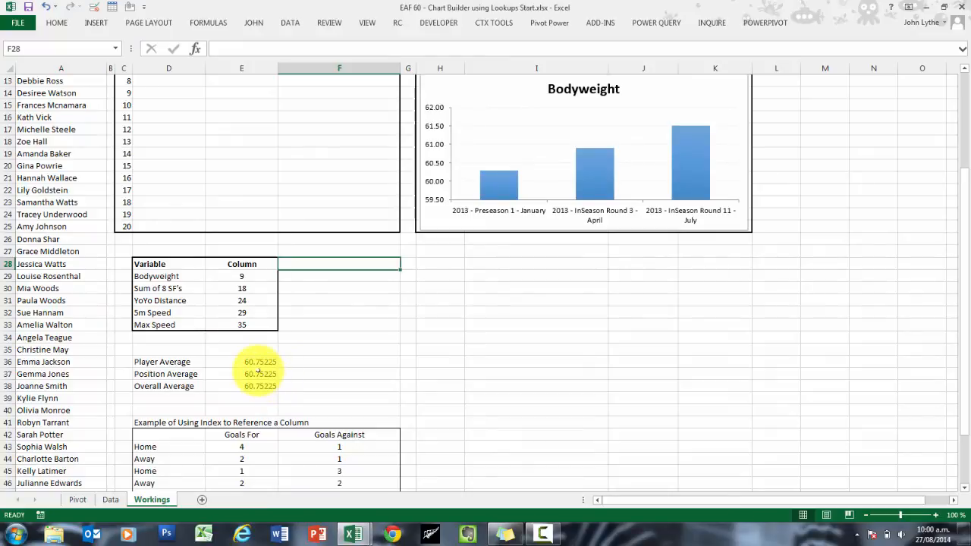
pyautogui.click(259, 374)
pyautogui.click(444, 48)
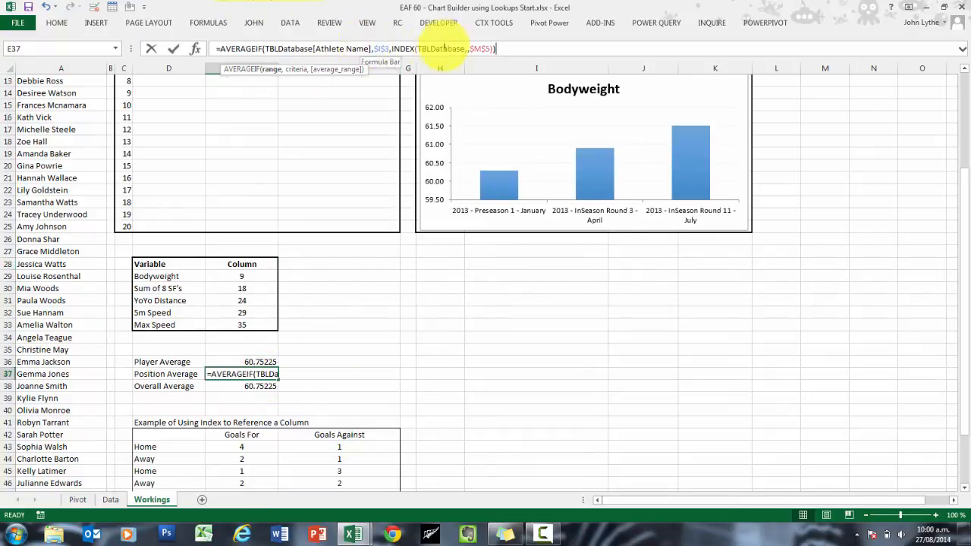
pyautogui.press('Left')
pyautogui.press('Left')
pyautogui.press('Left')
pyautogui.press('Left')
pyautogui.press('Left')
pyautogui.press('Left')
pyautogui.press('Left')
pyautogui.press('Left')
pyautogui.press('Left')
pyautogui.press('Left')
pyautogui.press('Left')
pyautogui.press('Left')
pyautogui.press('Left')
pyautogui.press('Left')
pyautogui.press('Left')
pyautogui.press('Left')
pyautogui.press('Left')
pyautogui.press('Left')
pyautogui.press('Left')
pyautogui.press('Left')
pyautogui.press('BackSpace')
pyautogui.press('BackSpace')
pyautogui.press('BackSpace')
pyautogui.press('BackSpace')
pyautogui.press('BackSpace')
pyautogui.press('BackSpace')
pyautogui.press('BackSpace')
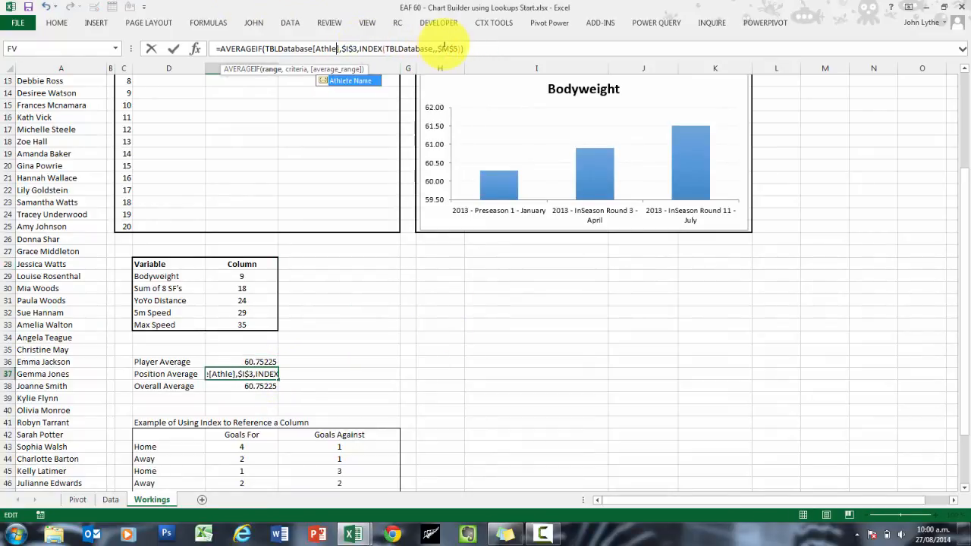
pyautogui.press('BackSpace')
pyautogui.press('BackSpace')
pyautogui.press('BackSpace')
pyautogui.press('BackSpace')
pyautogui.press('BackSpace')
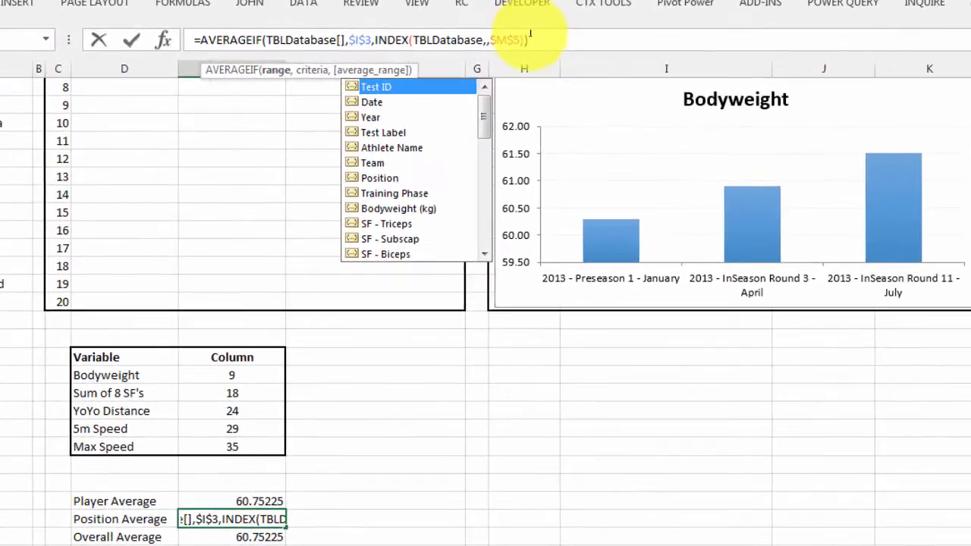
pyautogui.press('Down')
pyautogui.press('Down')
pyautogui.press('Down')
pyautogui.press('Down')
pyautogui.press('Down')
pyautogui.press('Down')
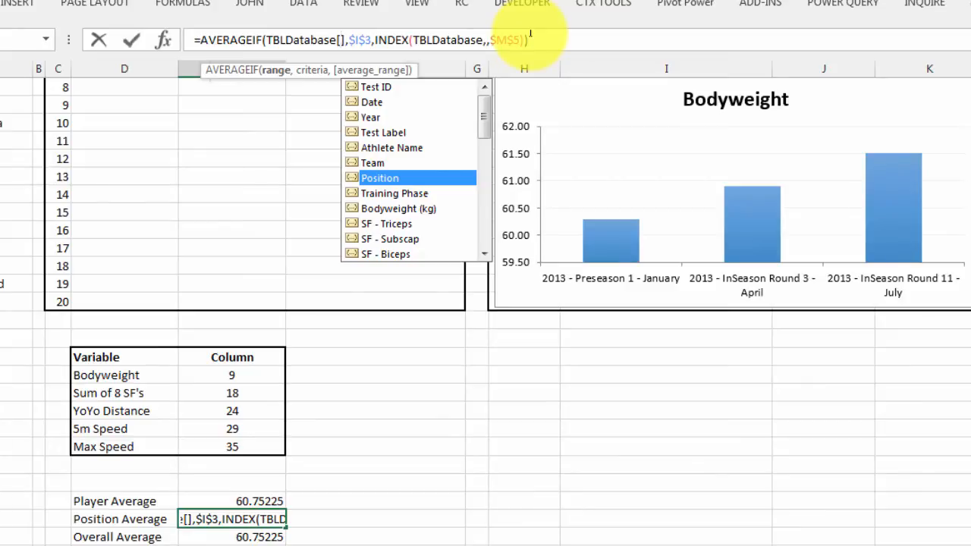
pyautogui.press('Tab')
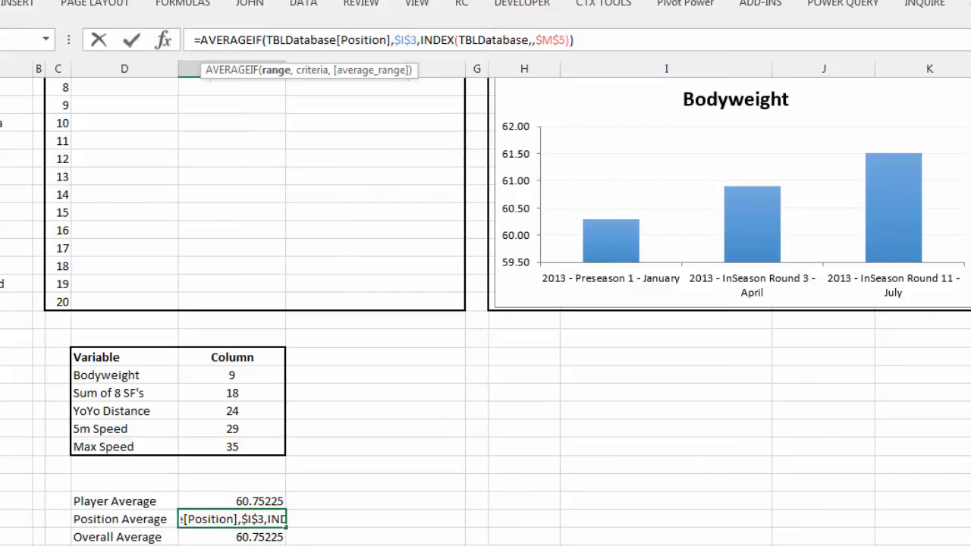
# Step: Point the Position Average criteria to the athlete's position in cell $K$3 and enter the formula
pyautogui.scroll(4, 804, 143)
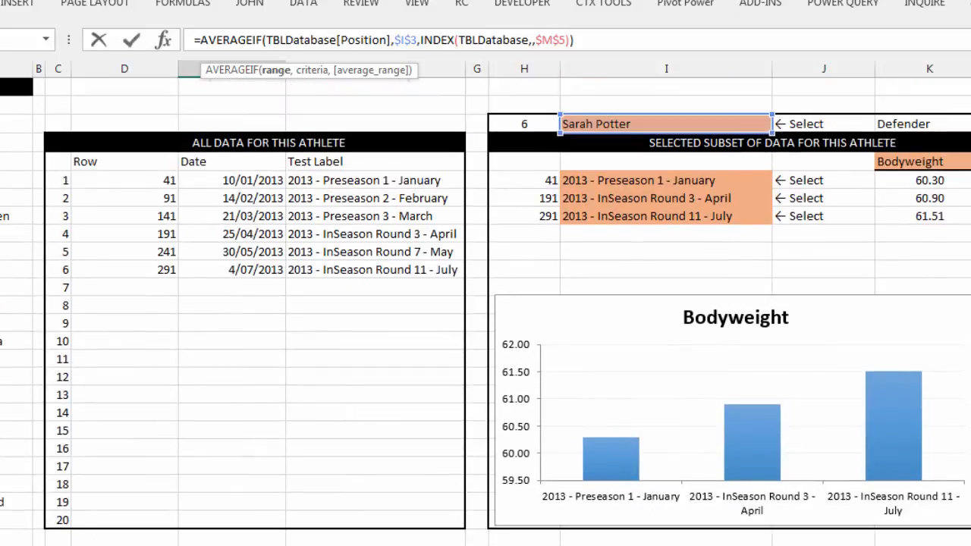
pyautogui.click(842, 142)
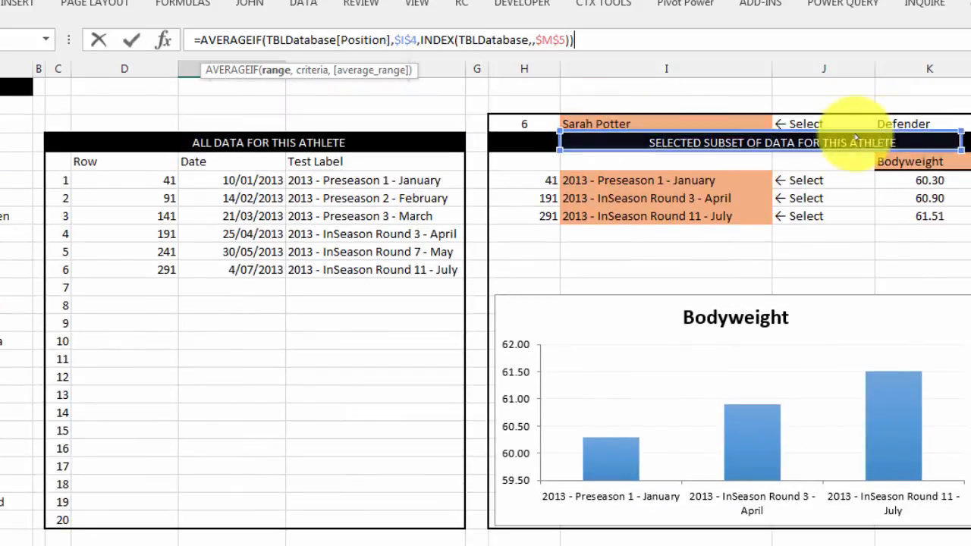
pyautogui.click(929, 123)
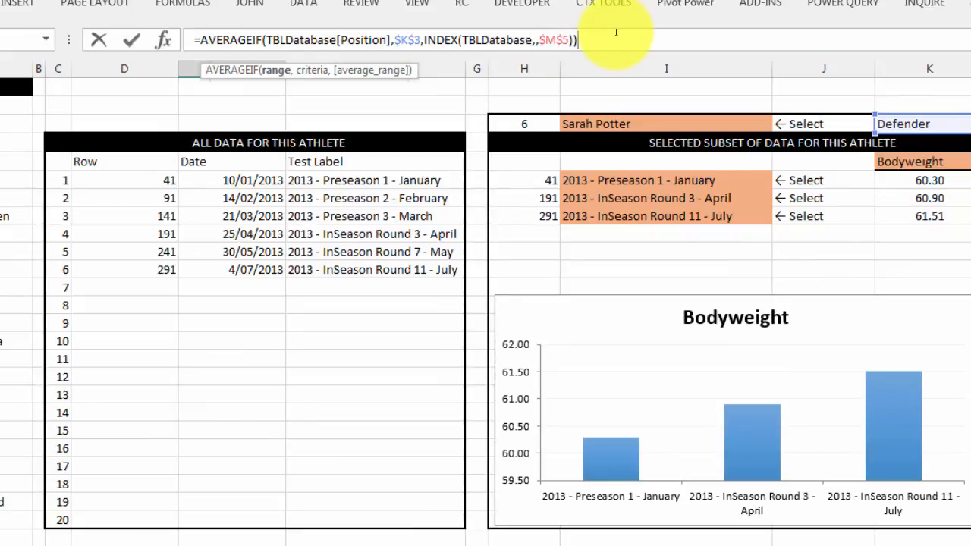
pyautogui.press('Escape')
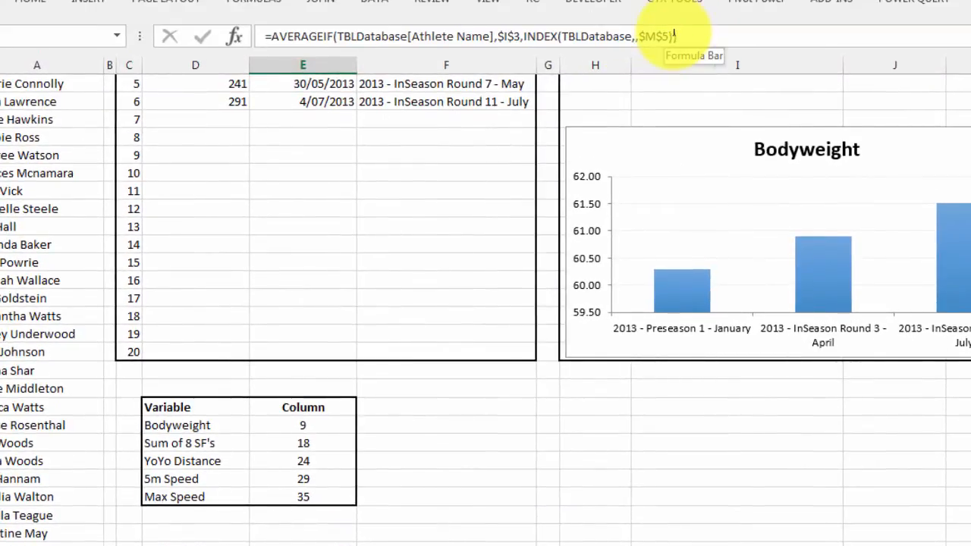
# Step: Change the Overall Average formula to =AVERAGE(INDEX(TBLDatabase,,$M$5)), removing the athlete name range and criteria
pyautogui.click(324, 36)
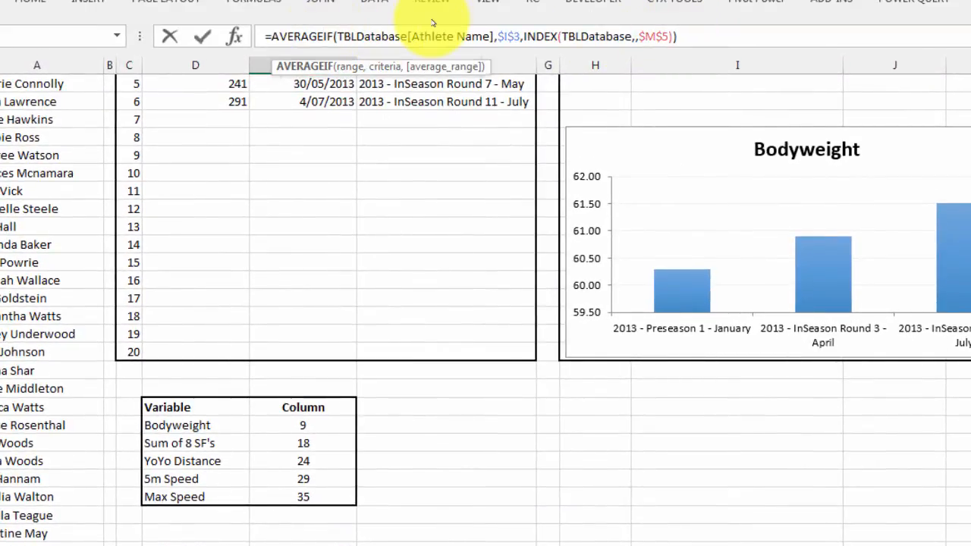
pyautogui.press('Delete')
pyautogui.press('Delete')
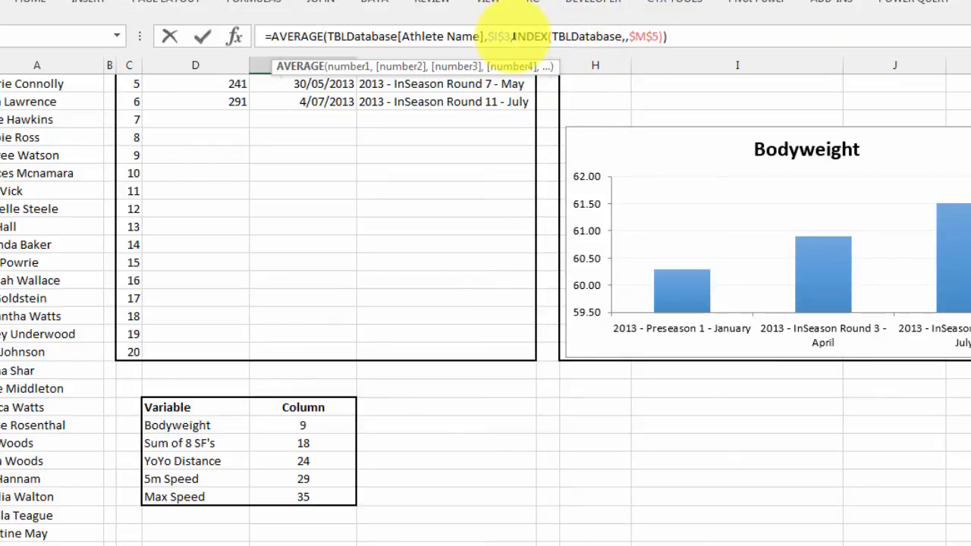
pyautogui.moveTo(512, 35); pyautogui.dragTo(327, 35)
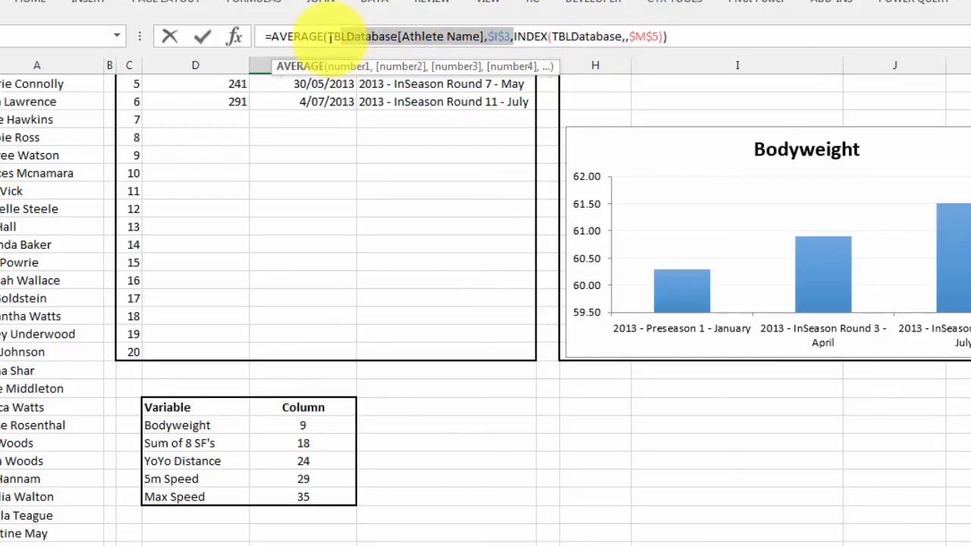
pyautogui.press('Delete')
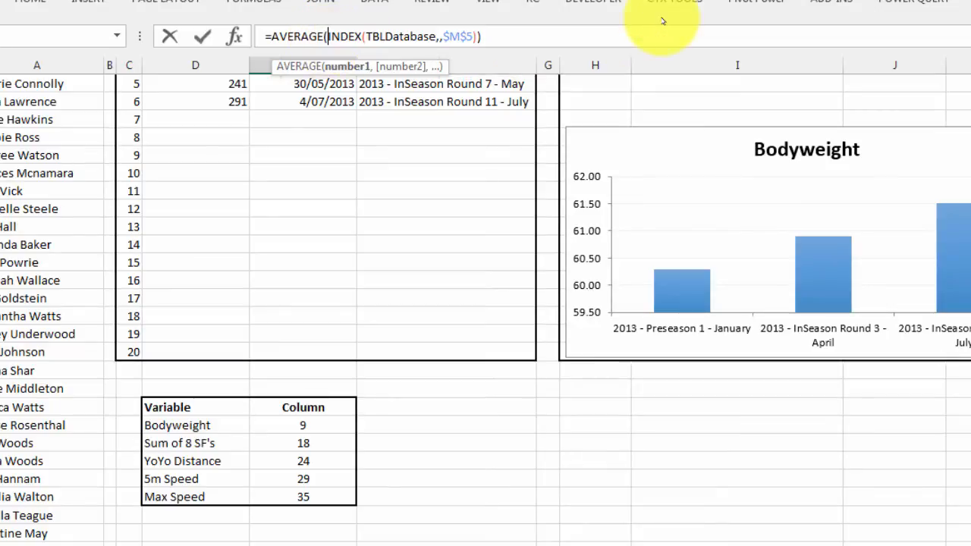
pyautogui.click(509, 34)
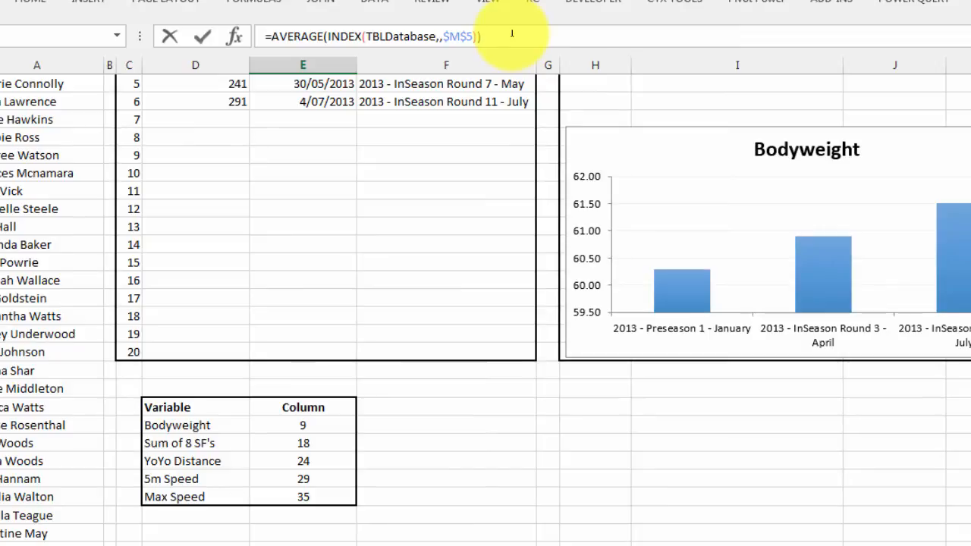
pyautogui.press('Return')
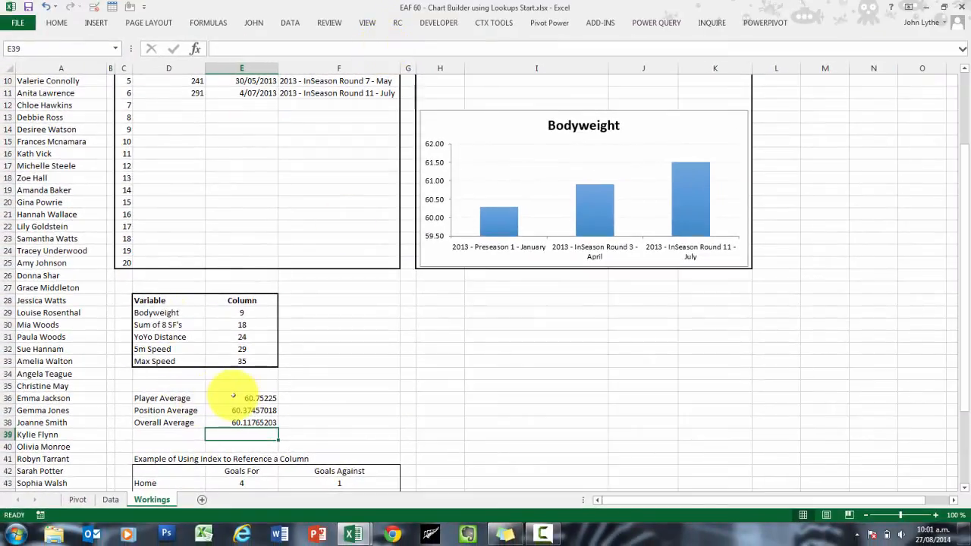
pyautogui.moveTo(241, 398); pyautogui.dragTo(241, 423)
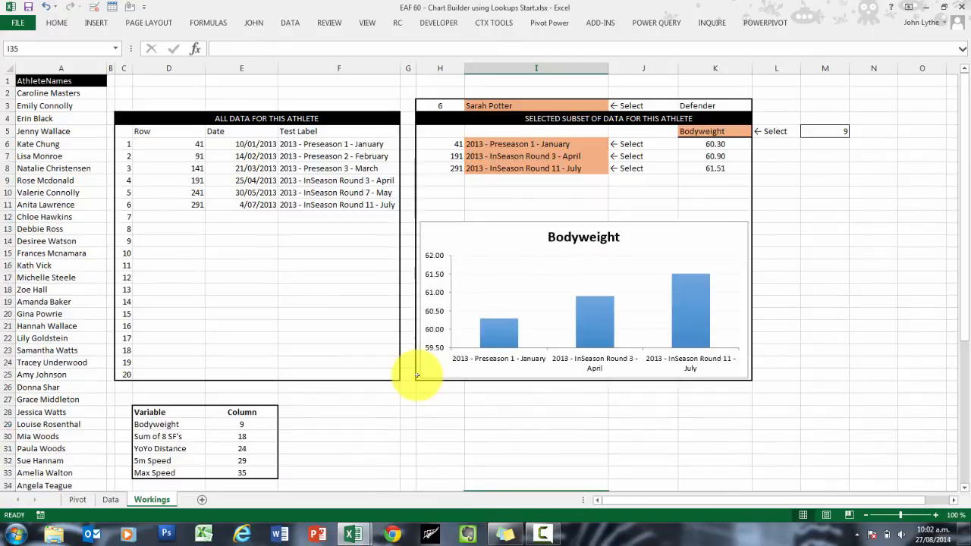
pyautogui.scroll(-3, 422, 368)
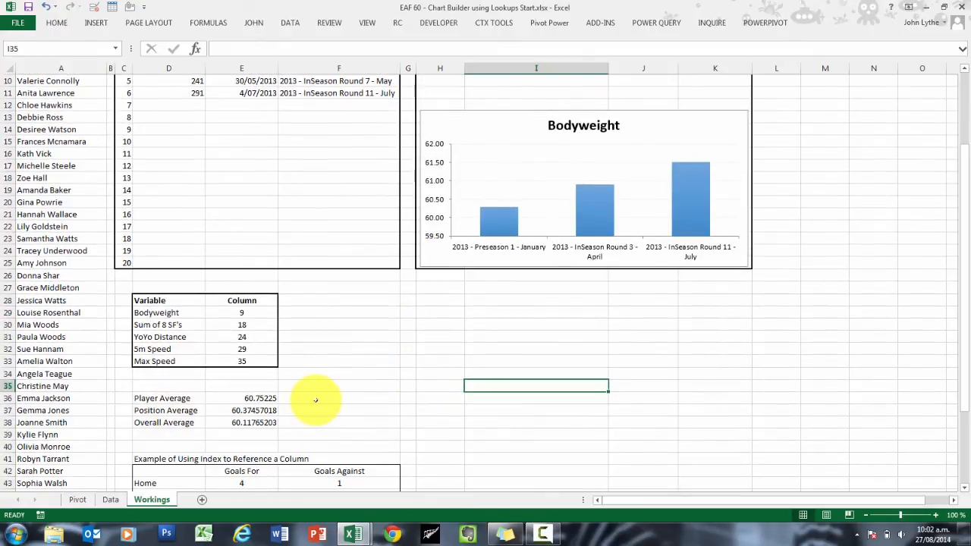
# Step: Select the three average labels in D36:D38 and open the range name for editing
pyautogui.moveTo(155, 398); pyautogui.dragTo(156, 423)
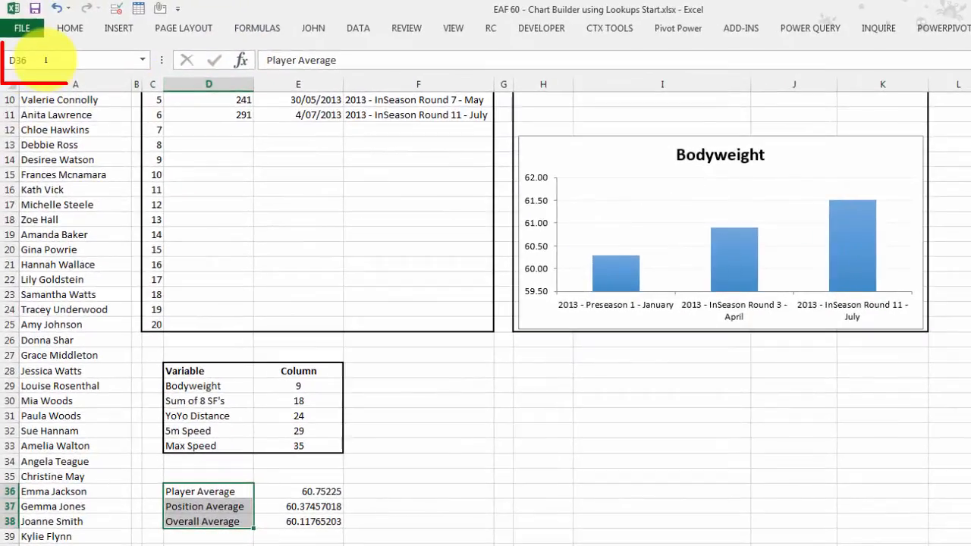
pyautogui.click(116, 56)
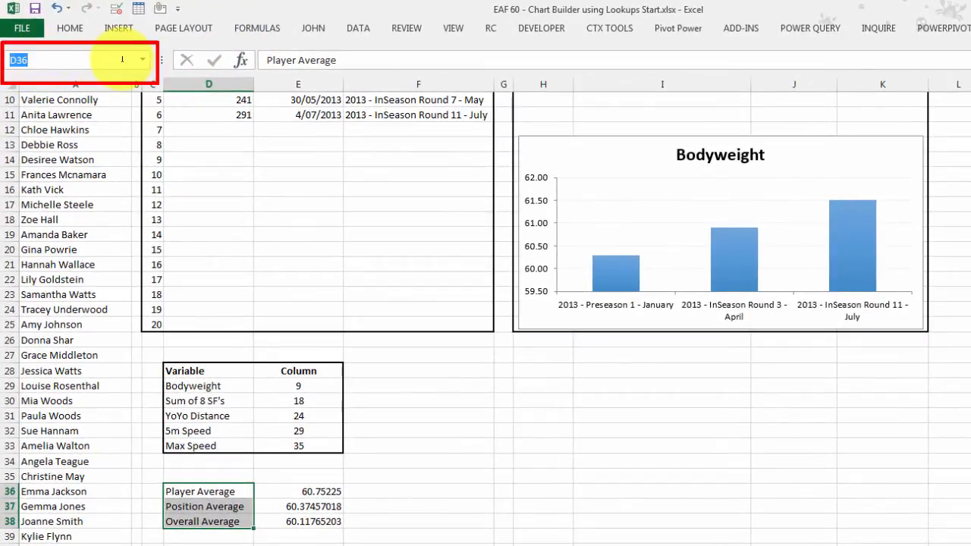
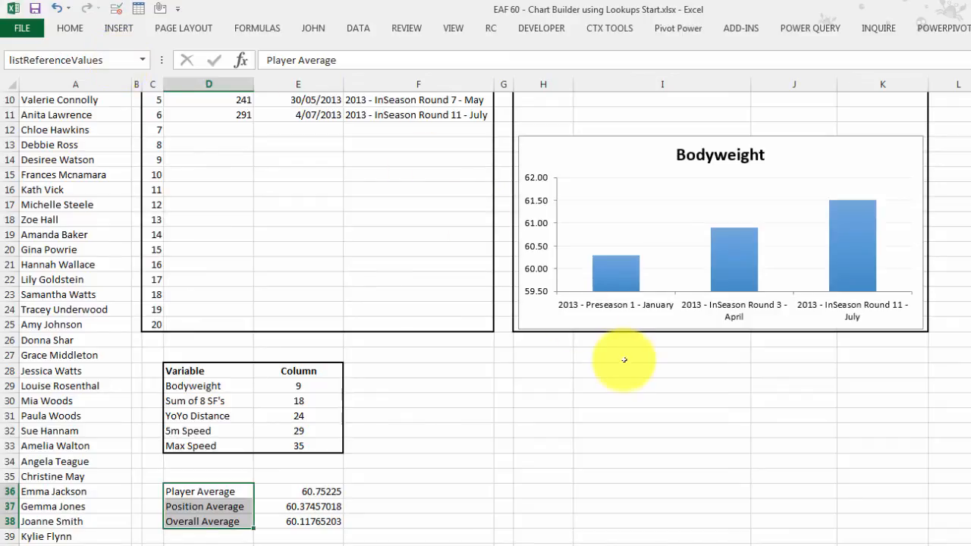
# Step: Add a list data validation to cell I10 that uses the named range listReferenceValues as its source
pyautogui.scroll(3, 621, 299)
pyautogui.click(639, 236)
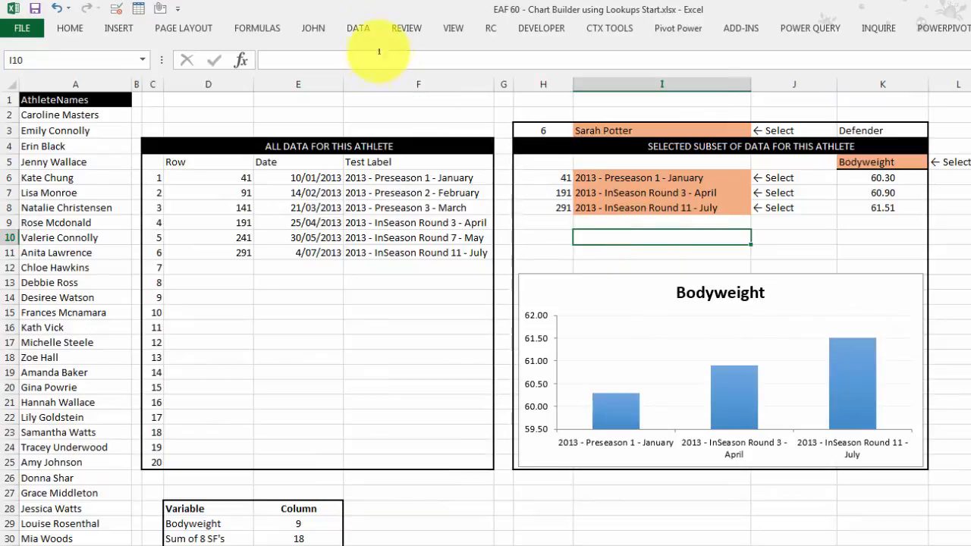
pyautogui.click(360, 29)
pyautogui.click(610, 87)
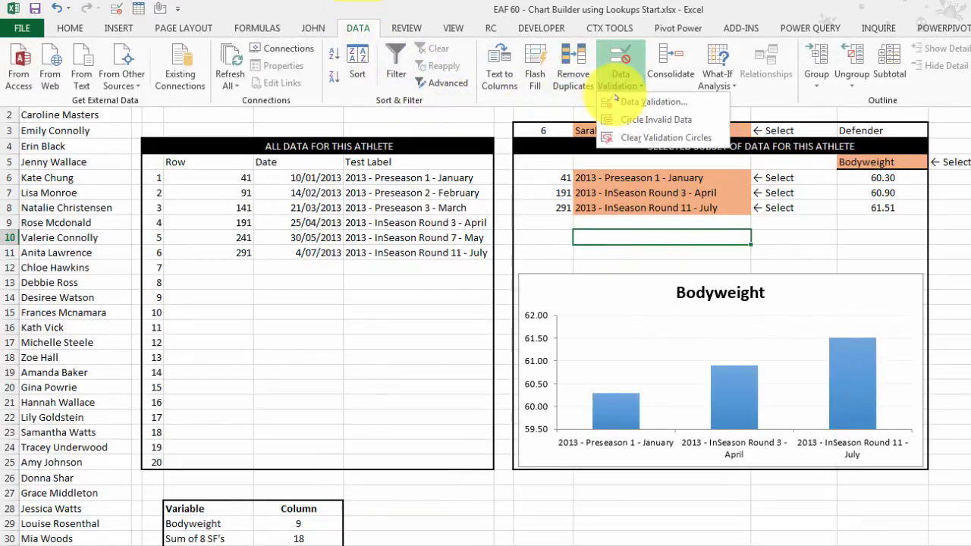
pyautogui.click(633, 100)
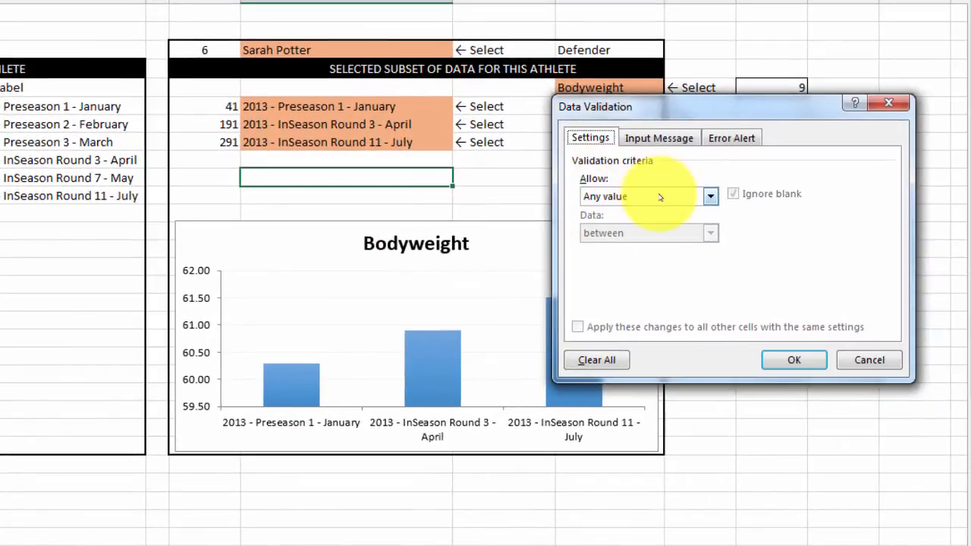
pyautogui.click(659, 196)
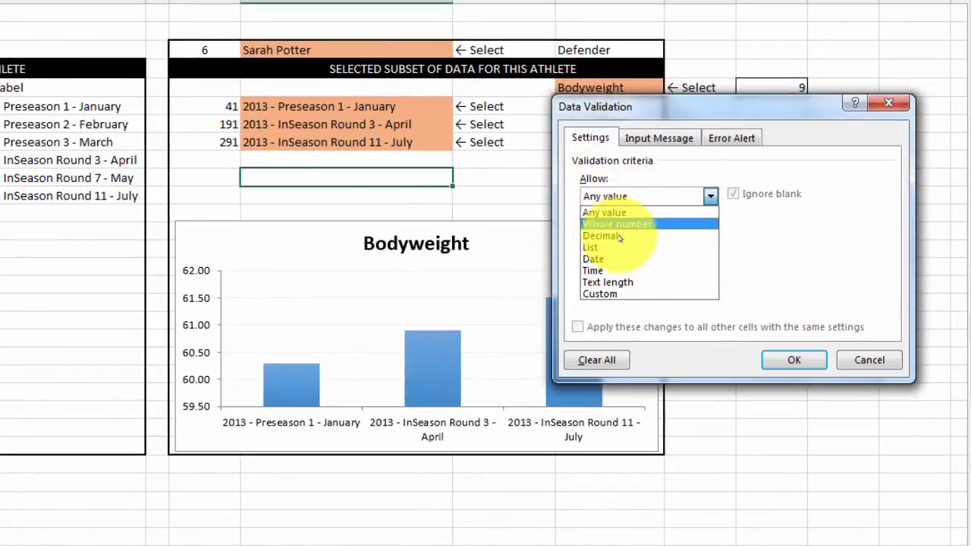
pyautogui.click(606, 247)
pyautogui.click(628, 267)
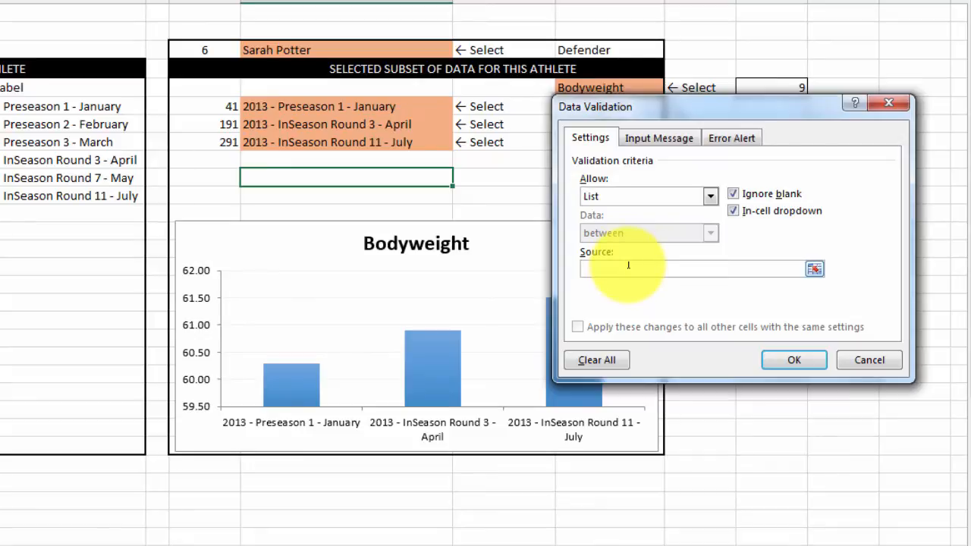
pyautogui.press('F3')
pyautogui.click(758, 245)
pyautogui.click(732, 305)
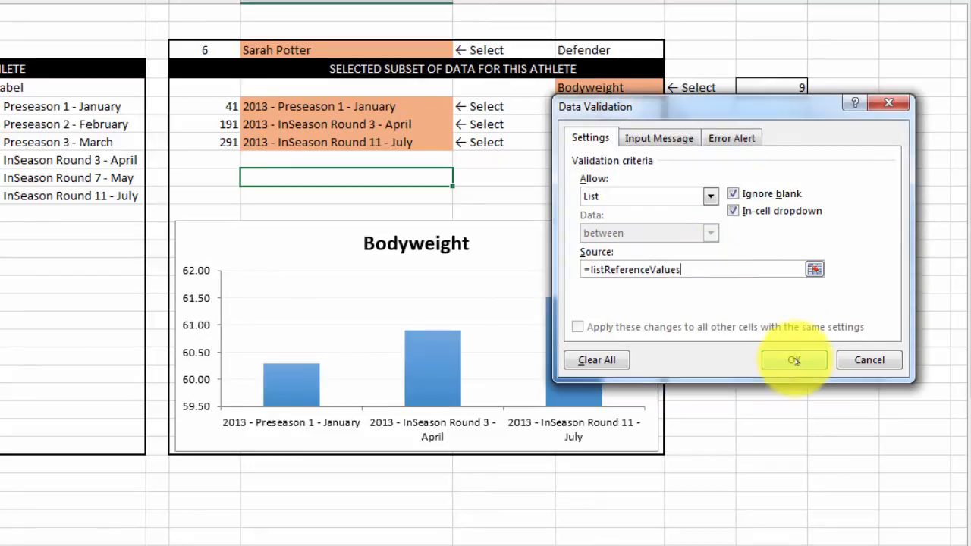
pyautogui.click(793, 360)
# Step: Choose Player Average in I10 and copy the formatting of the athlete name cell I3 onto it
pyautogui.click(461, 177)
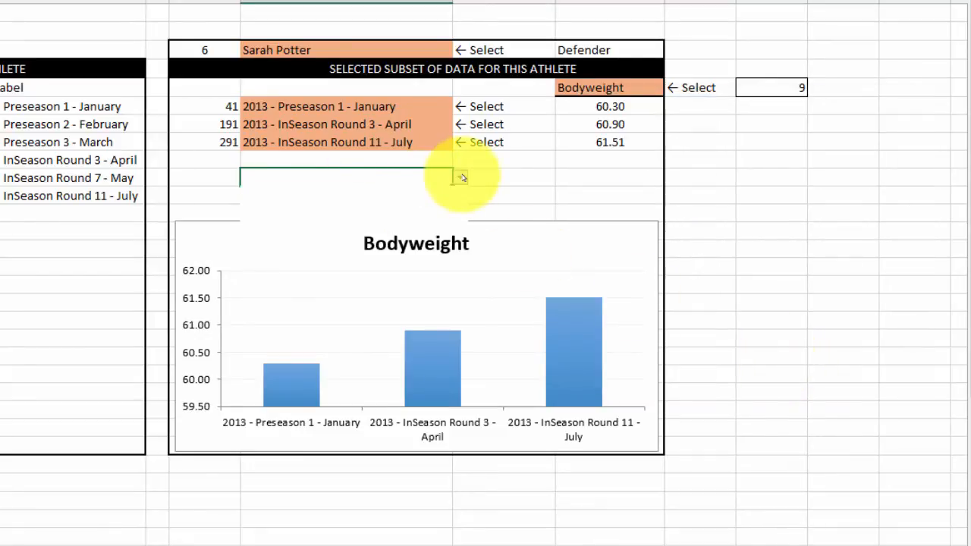
pyautogui.click(364, 191)
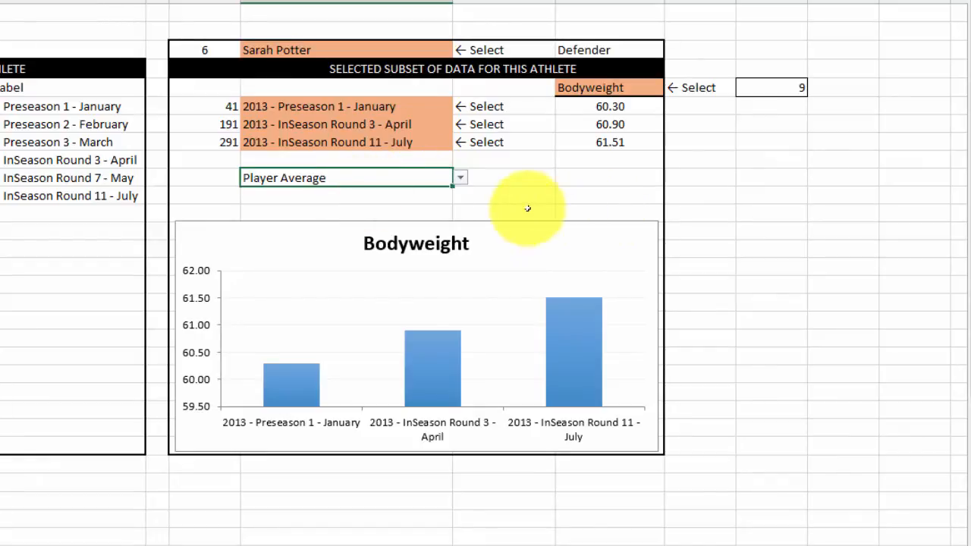
pyautogui.click(322, 47)
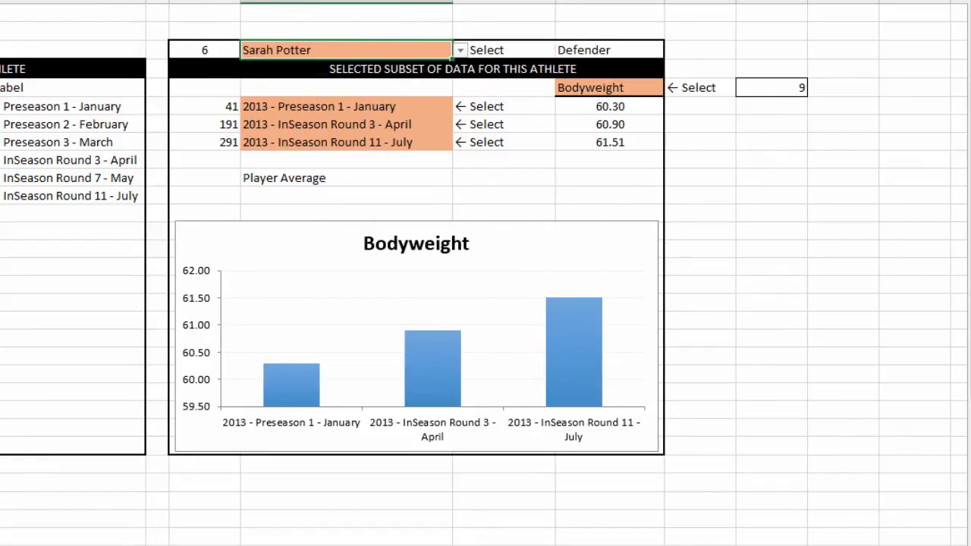
pyautogui.hotkey('ctrl', 'c')
pyautogui.click(318, 181)
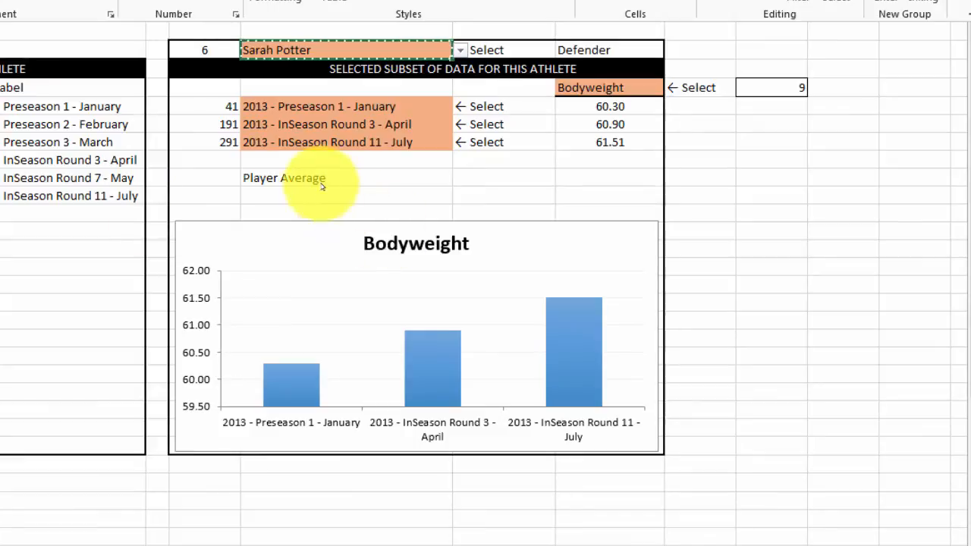
pyautogui.click(318, 181)
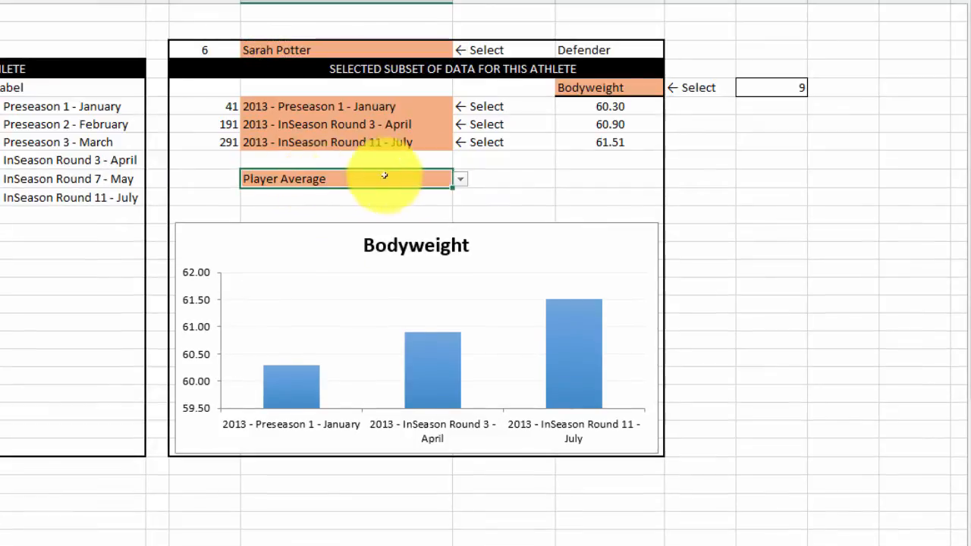
# Step: Copy the "← Select" marker from J8 to J10 beside the average selection cell
pyautogui.click(508, 144)
pyautogui.hotkey('ctrl', 'c')
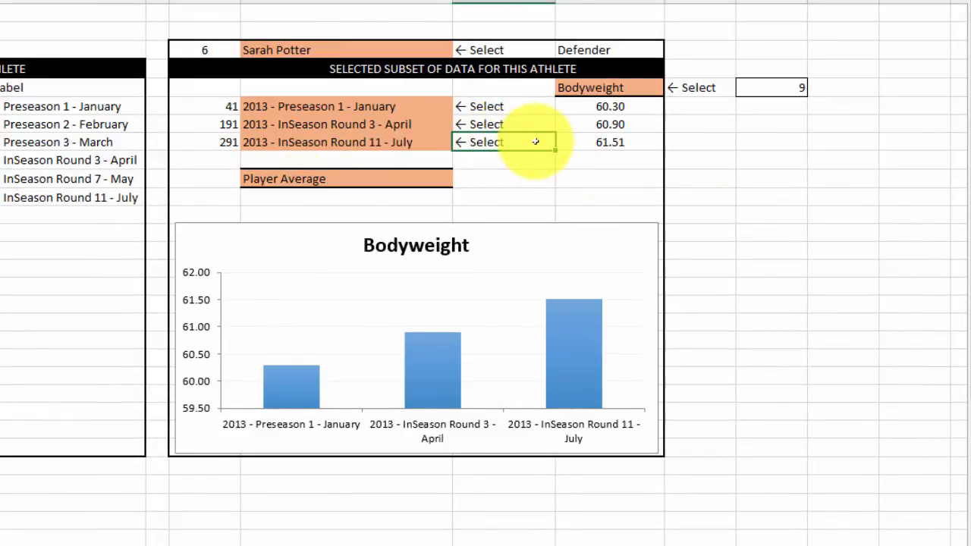
pyautogui.click(522, 180)
pyautogui.hotkey('ctrl', 'v')
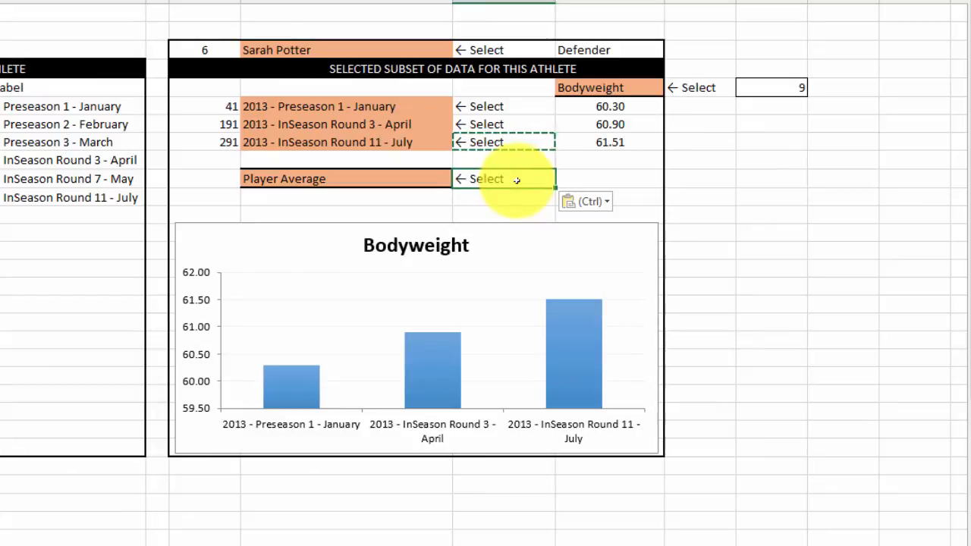
pyautogui.press('Escape')
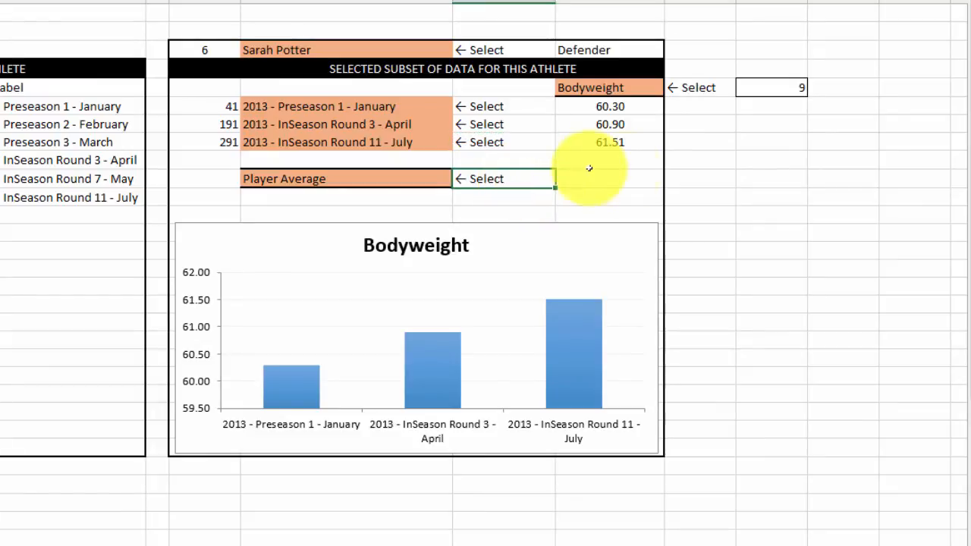
pyautogui.click(712, 181)
pyautogui.click(390, 179)
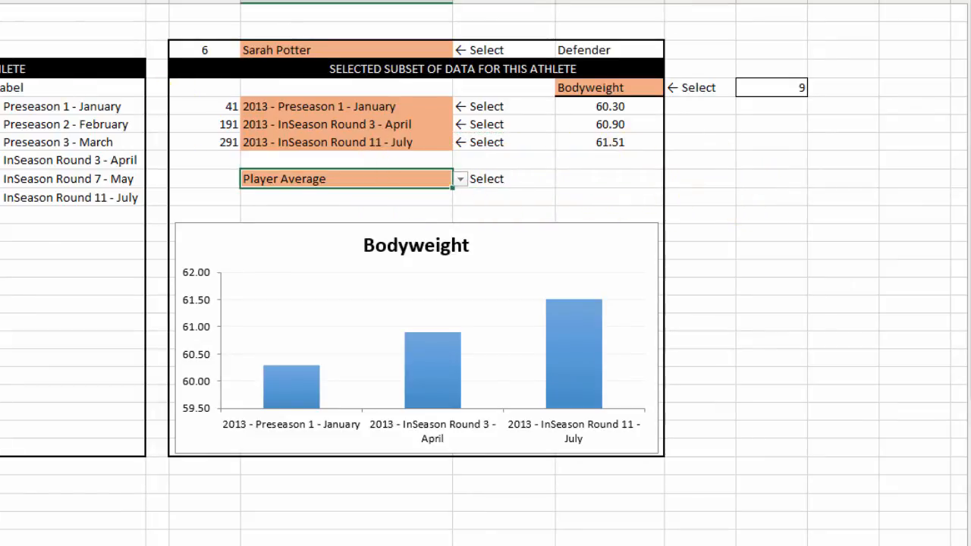
pyautogui.scroll(-3, 174, 412)
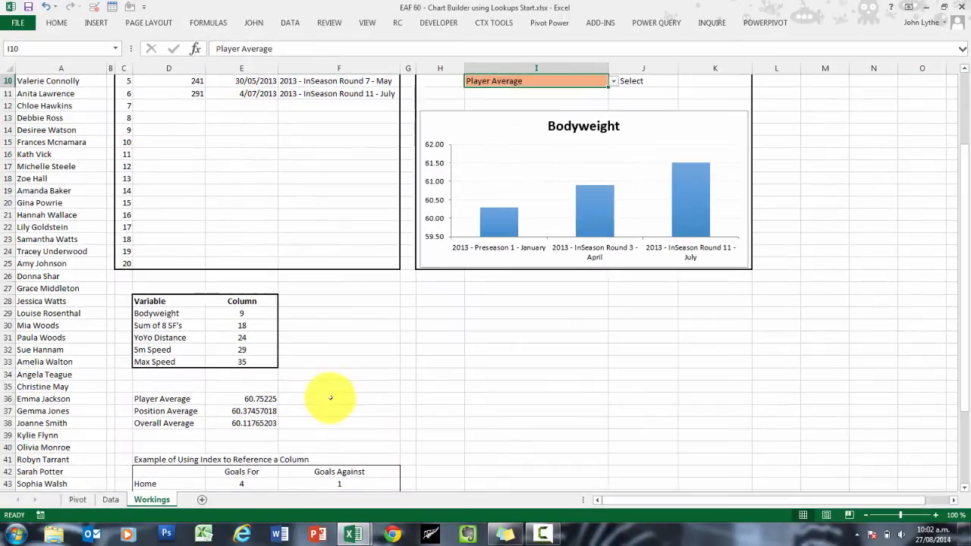
pyautogui.click(332, 399)
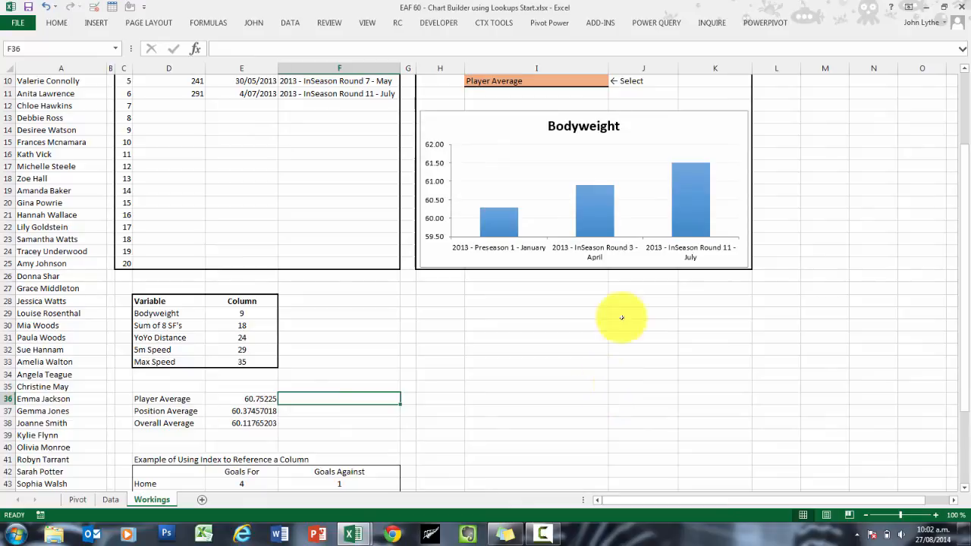
pyautogui.scroll(3, 628, 279)
pyautogui.click(547, 117)
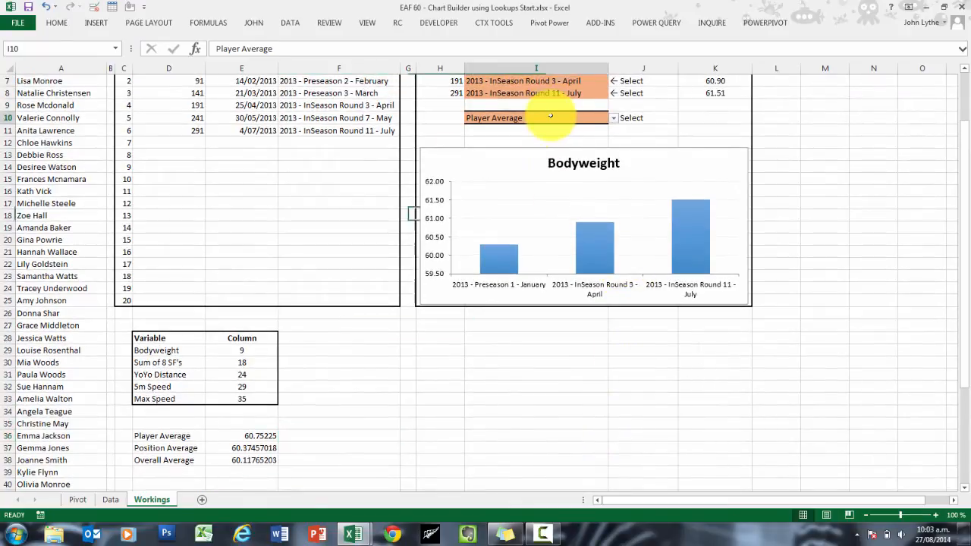
# Step: Enter =VLOOKUP($I$10,$D$36:$E$38,2,0) in F36 to look up the selected average
pyautogui.click(343, 439)
pyautogui.write('=vl')
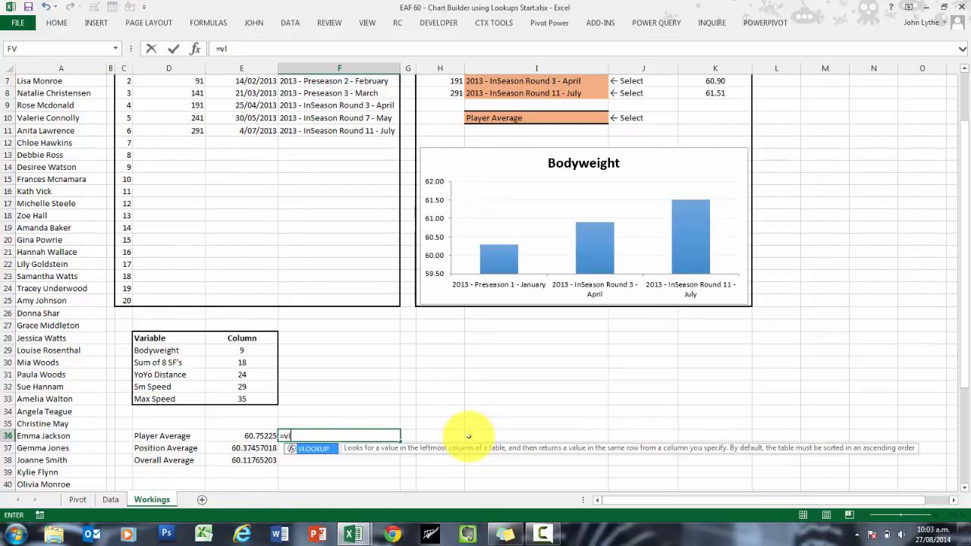
pyautogui.write('o')
pyautogui.press('Tab')
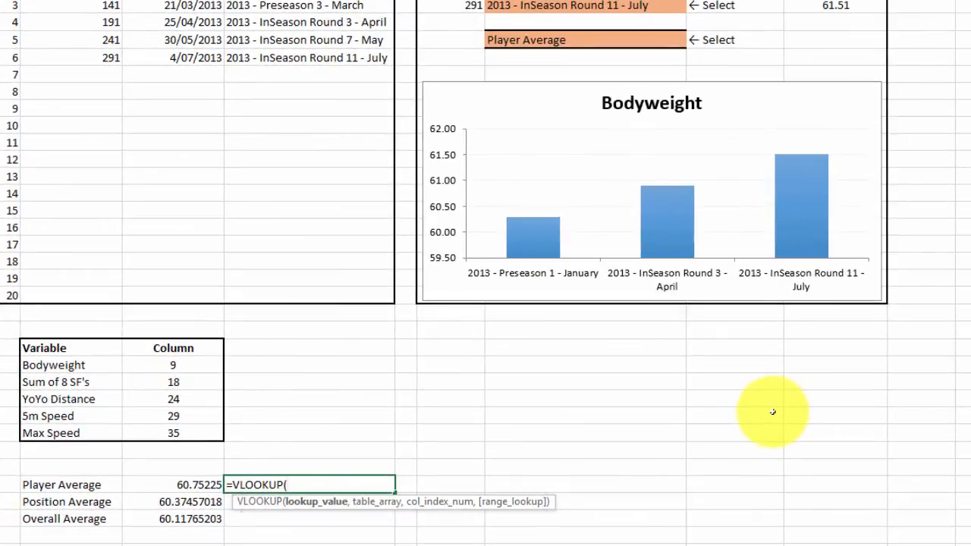
pyautogui.click(533, 42)
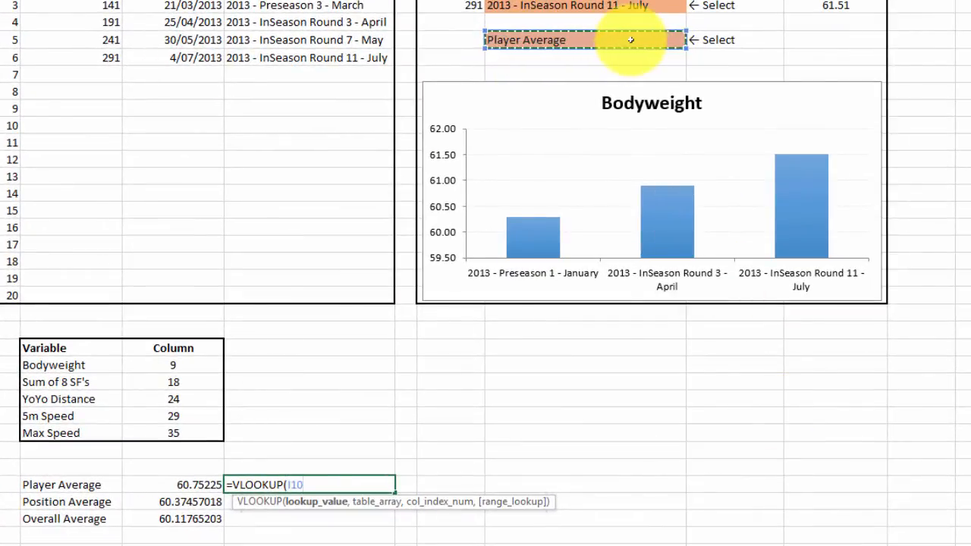
pyautogui.write(',')
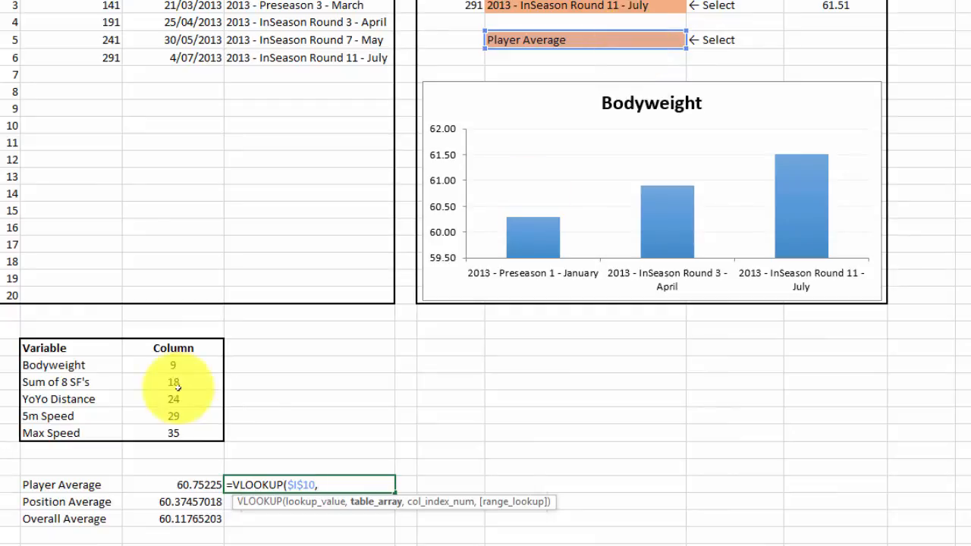
pyautogui.moveTo(65, 484); pyautogui.dragTo(190, 520)
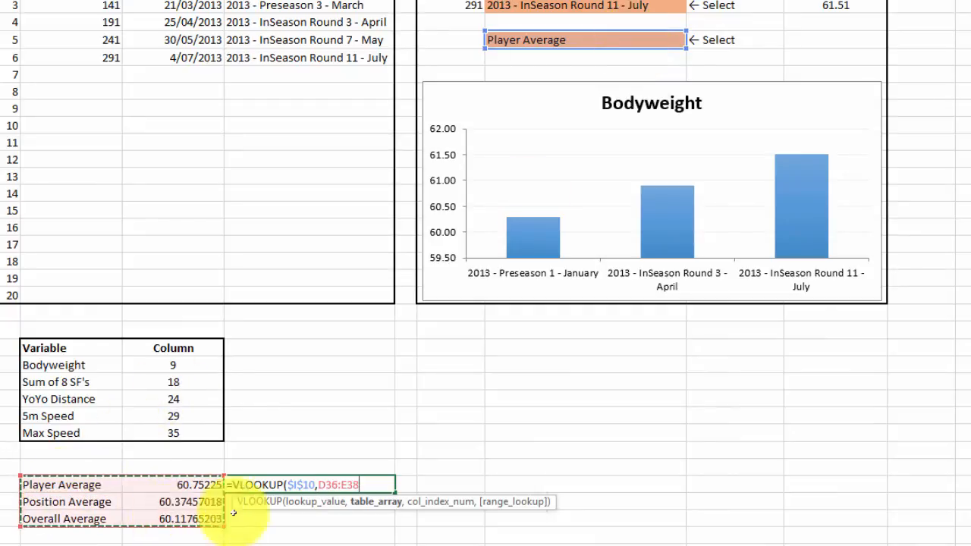
pyautogui.press('F4')
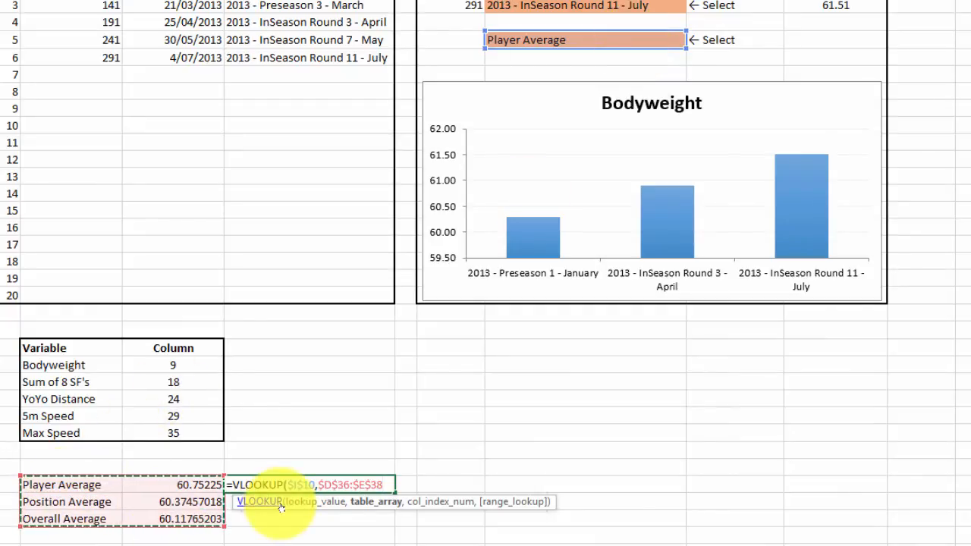
pyautogui.write(',2,0)')
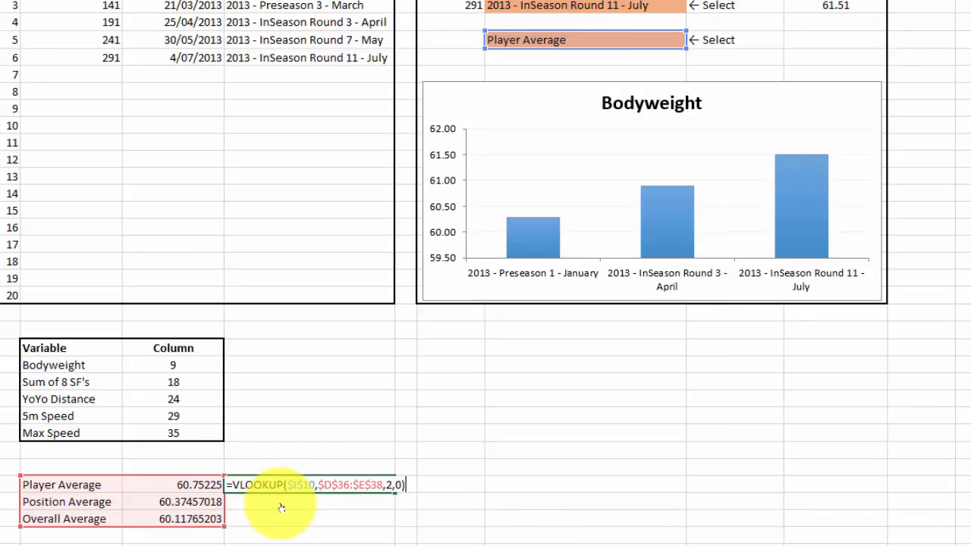
pyautogui.press('Return')
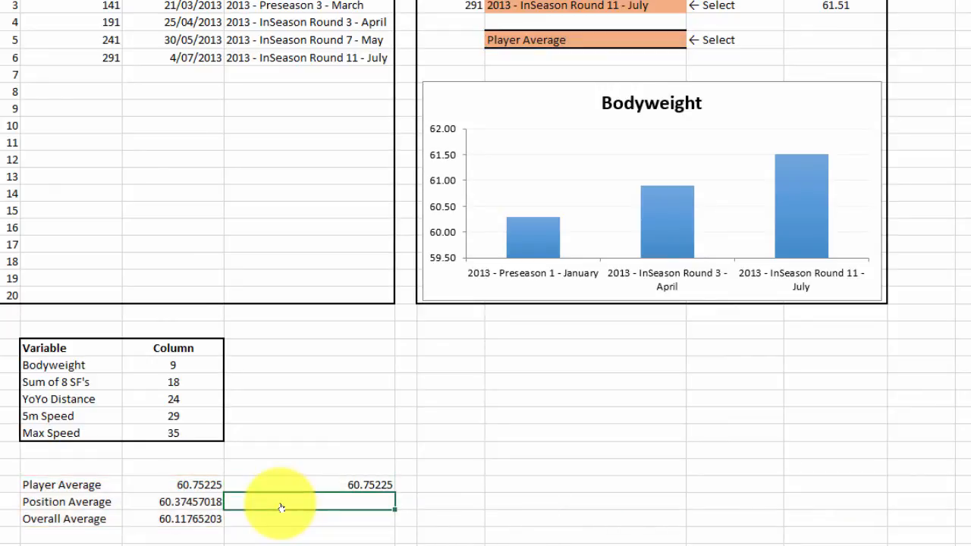
# Step: Fill the lookup formula in F36 down through F38 and select the three resulting cells
pyautogui.click(356, 486)
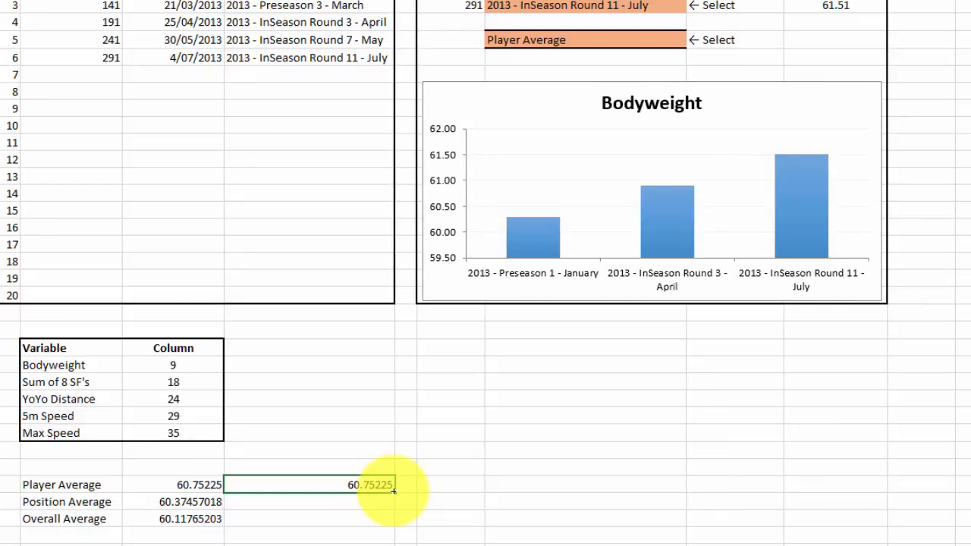
pyautogui.moveTo(393, 491); pyautogui.dragTo(385, 522)
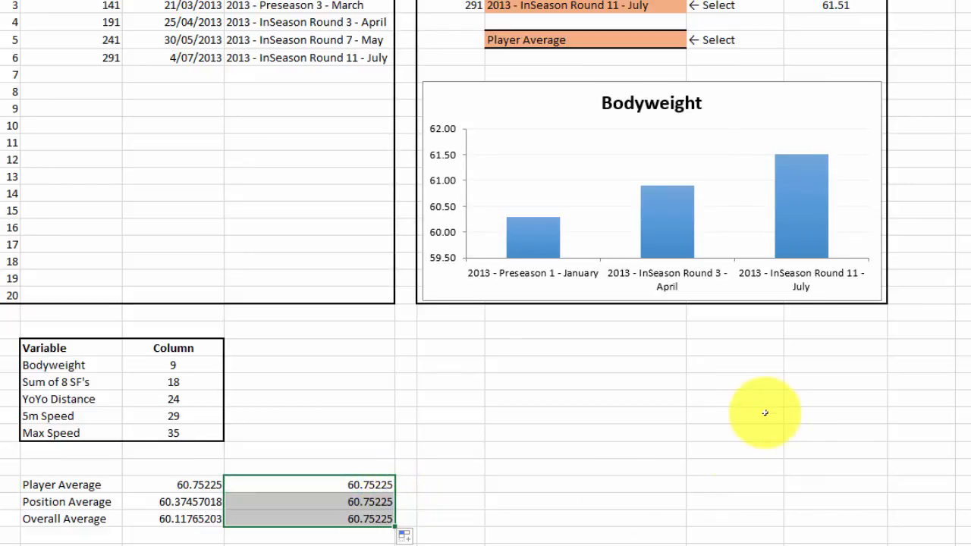
pyautogui.click(540, 233)
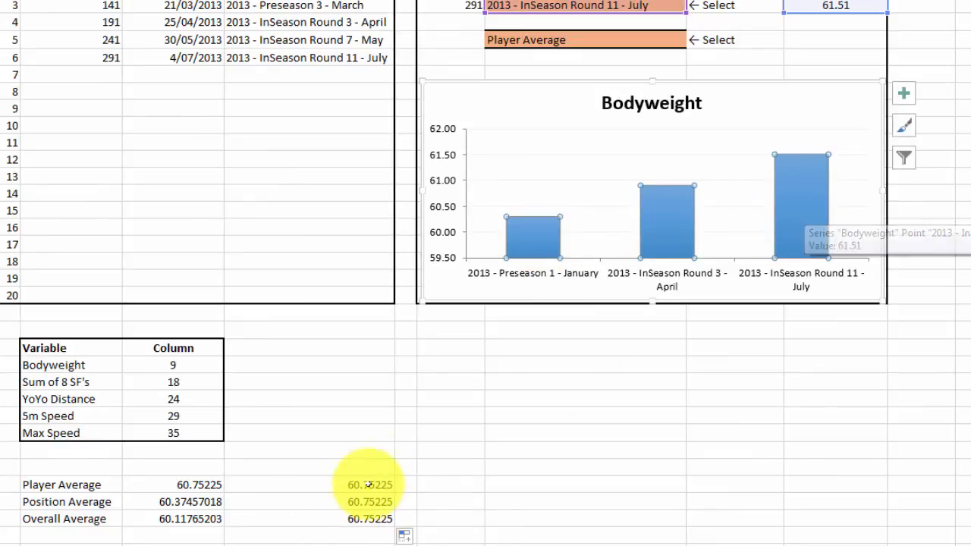
pyautogui.moveTo(367, 484); pyautogui.dragTo(390, 522)
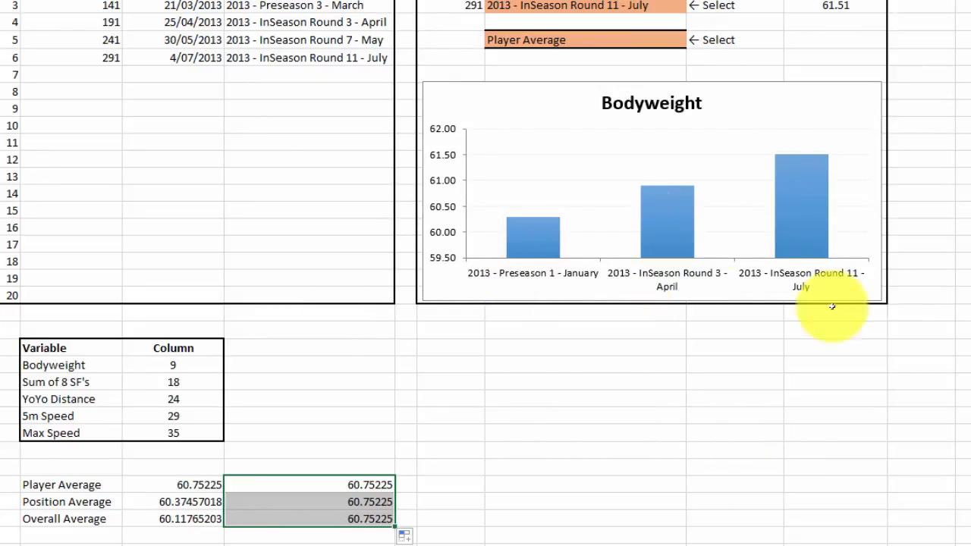
# Step: Add a second series to the Bodyweight chart with the looked-up averages in Workings!$F$36:$F$38 as its values
pyautogui.scroll(-2, 354, 471)
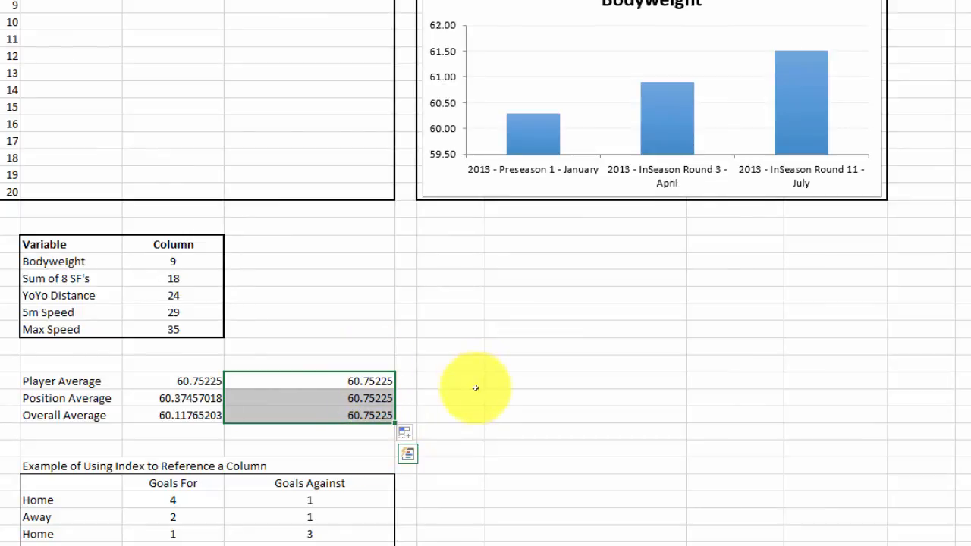
pyautogui.scroll(4, 478, 395)
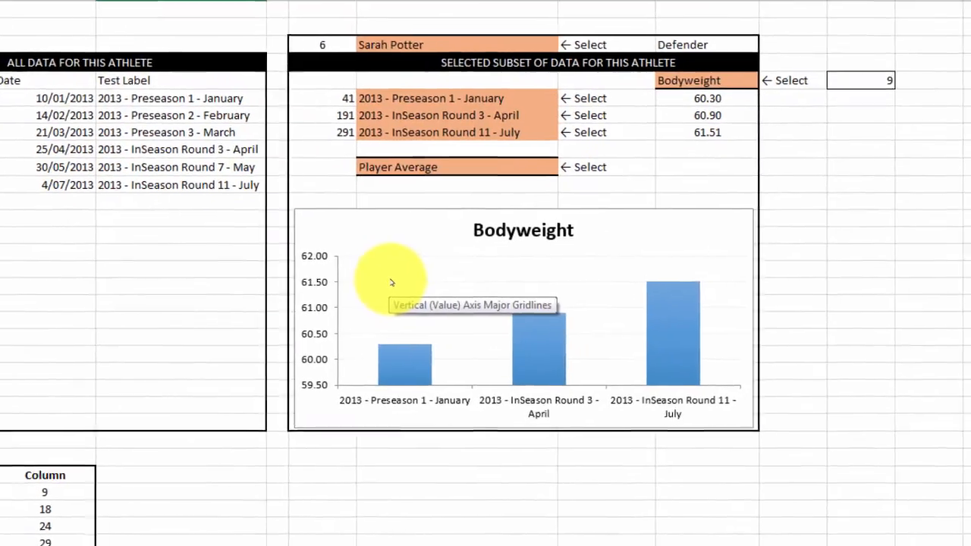
pyautogui.click(518, 261)
pyautogui.rightClick(517, 262)
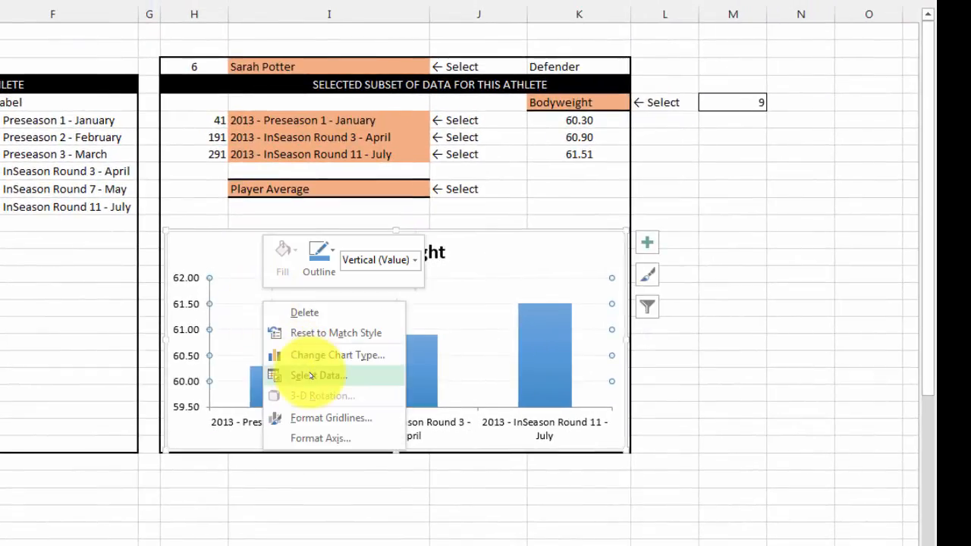
pyautogui.click(311, 375)
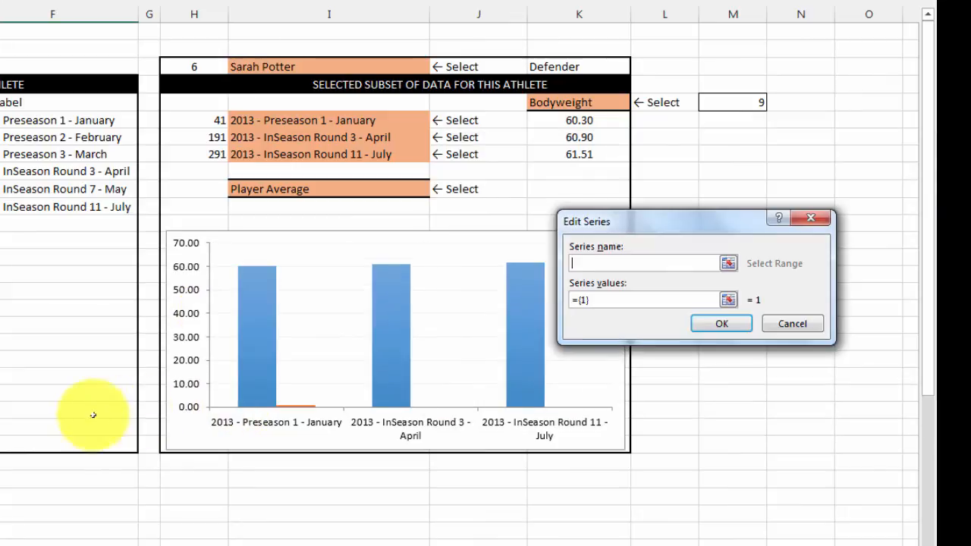
pyautogui.scroll(-2, 2, 436)
pyautogui.scroll(-2, 2, 436)
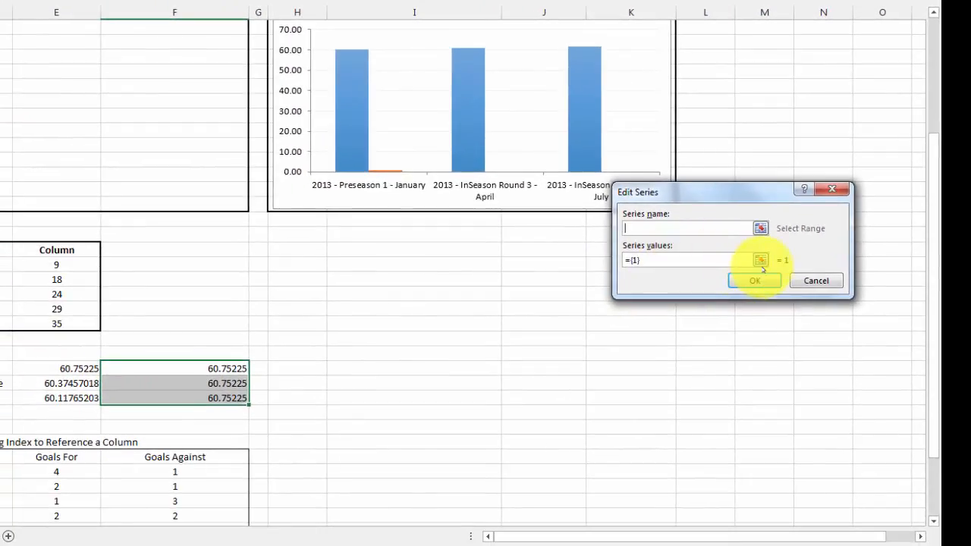
pyautogui.click(760, 260)
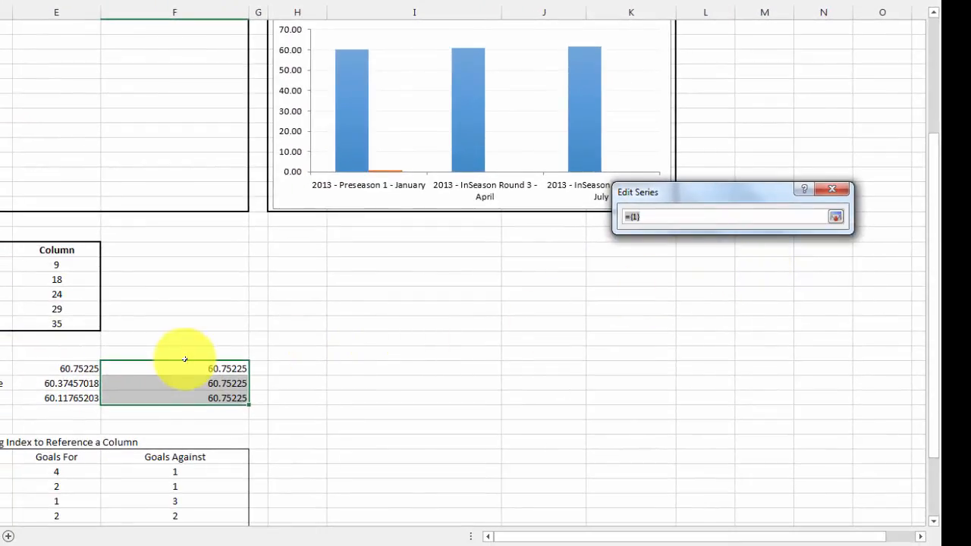
pyautogui.moveTo(157, 368); pyautogui.dragTo(156, 395)
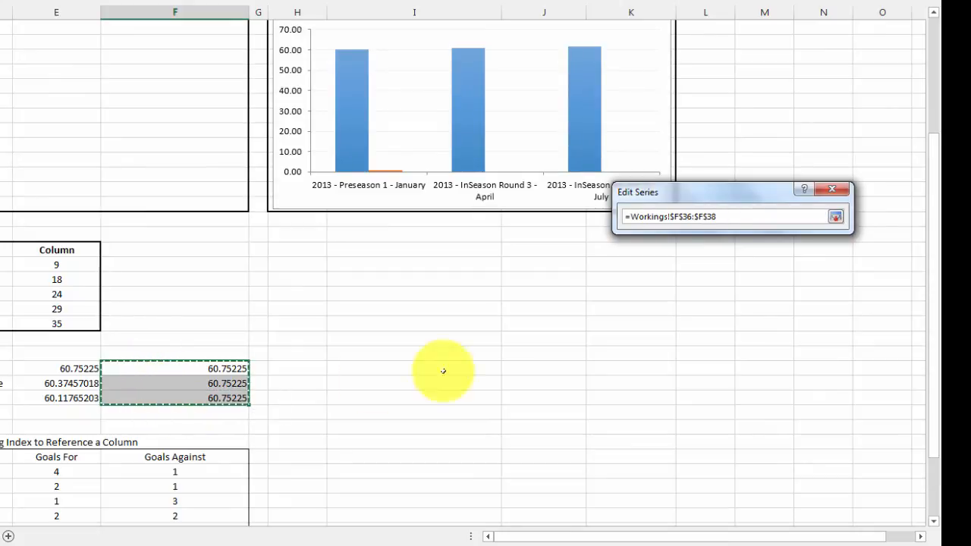
pyautogui.click(835, 217)
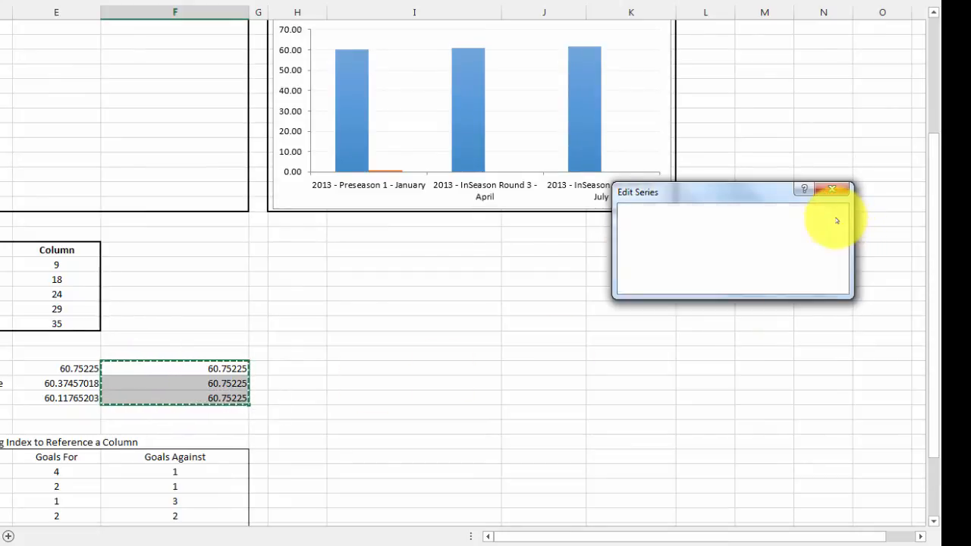
pyautogui.click(744, 280)
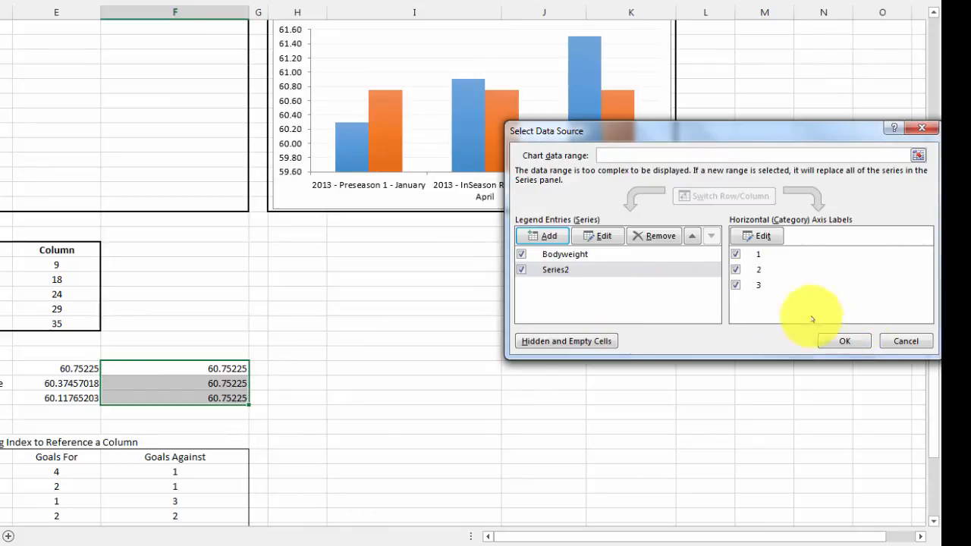
pyautogui.click(840, 339)
# Step: Change the chart type of Series2 to Line, keeping Bodyweight as a clustered column in the combo chart
pyautogui.scroll(3, 701, 320)
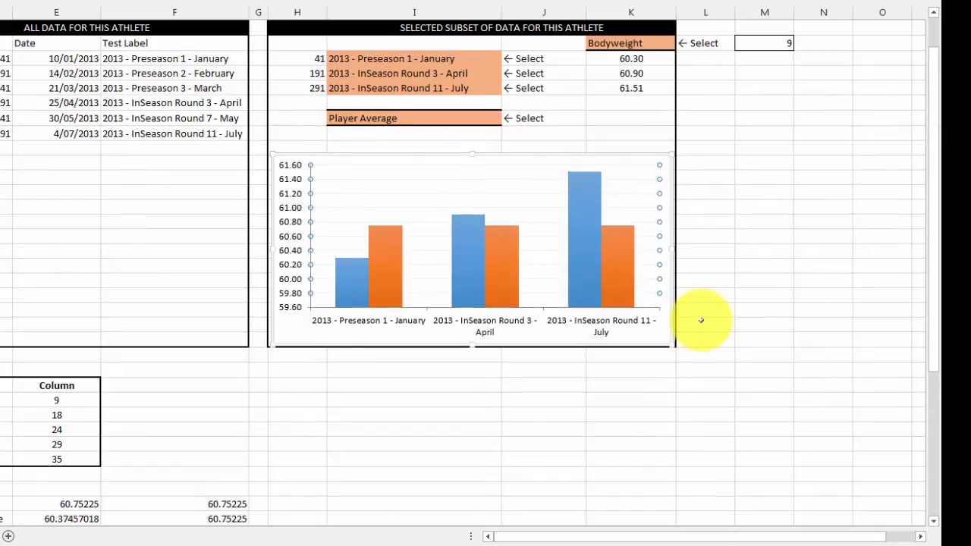
pyautogui.click(502, 266)
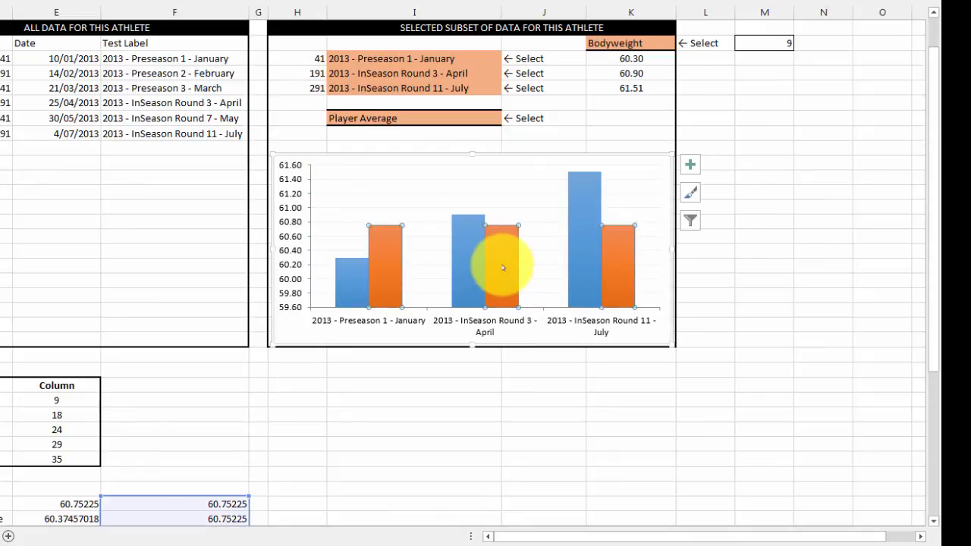
pyautogui.rightClick(502, 267)
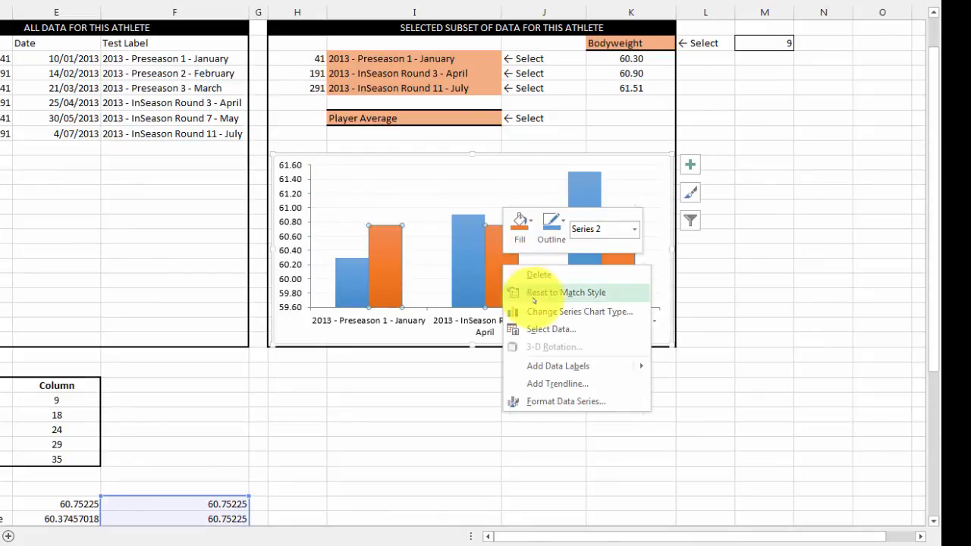
pyautogui.click(546, 314)
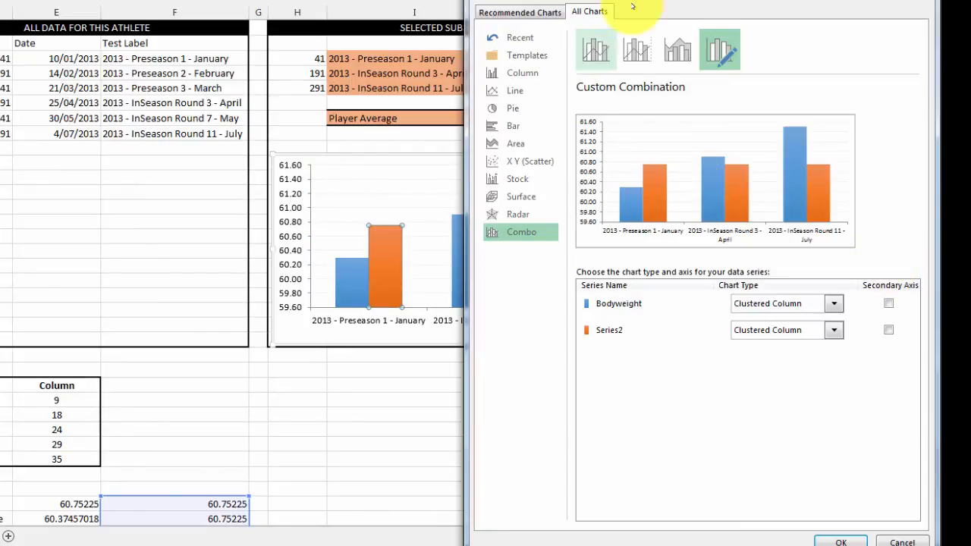
pyautogui.moveTo(660, 16); pyautogui.dragTo(167, 4)
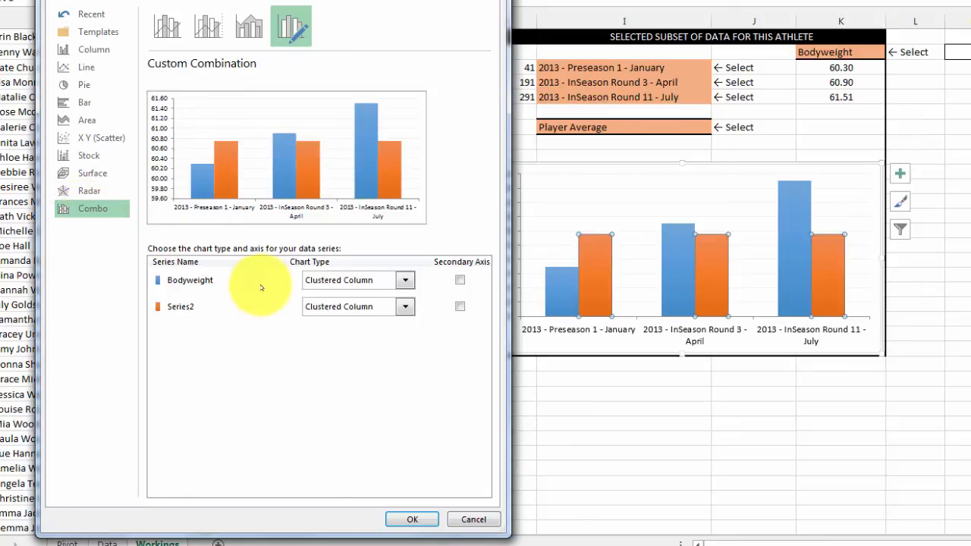
pyautogui.click(406, 306)
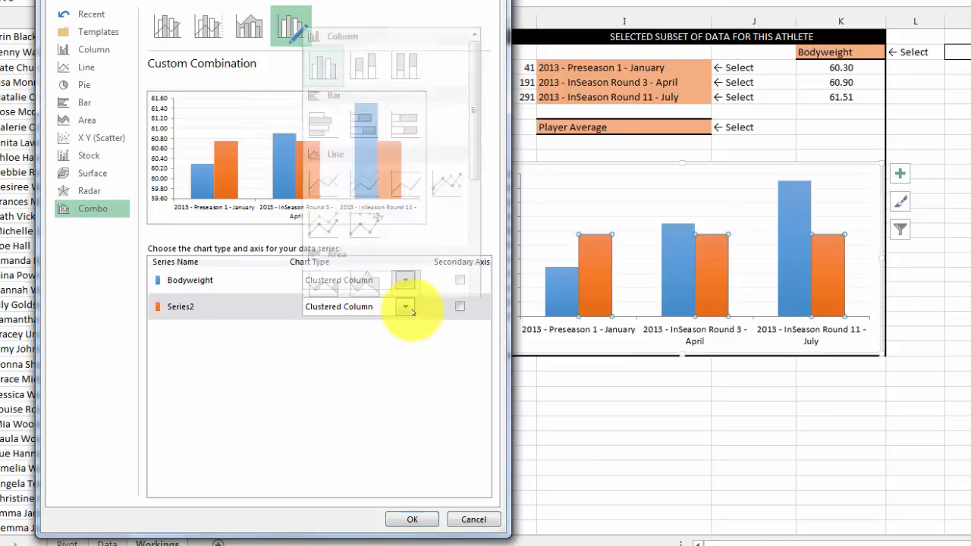
pyautogui.click(333, 182)
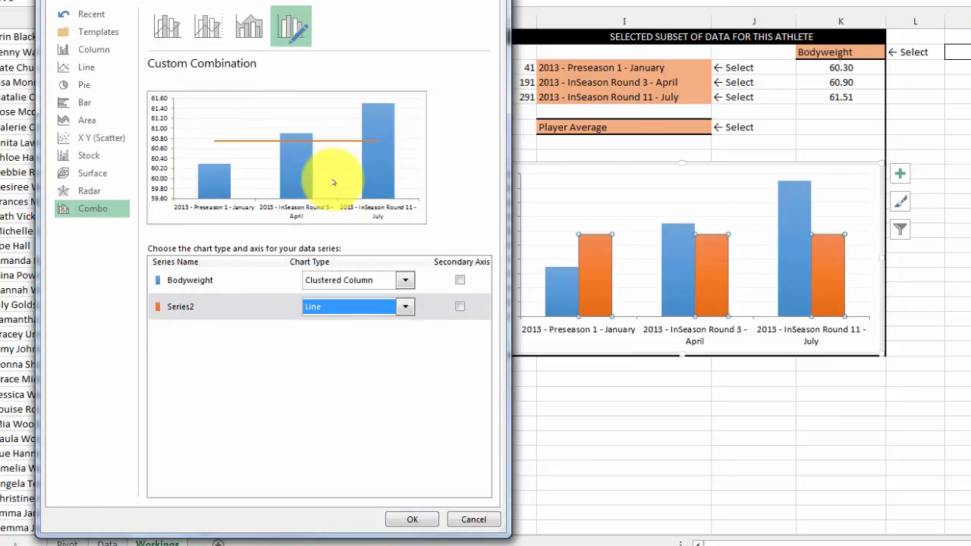
pyautogui.click(413, 520)
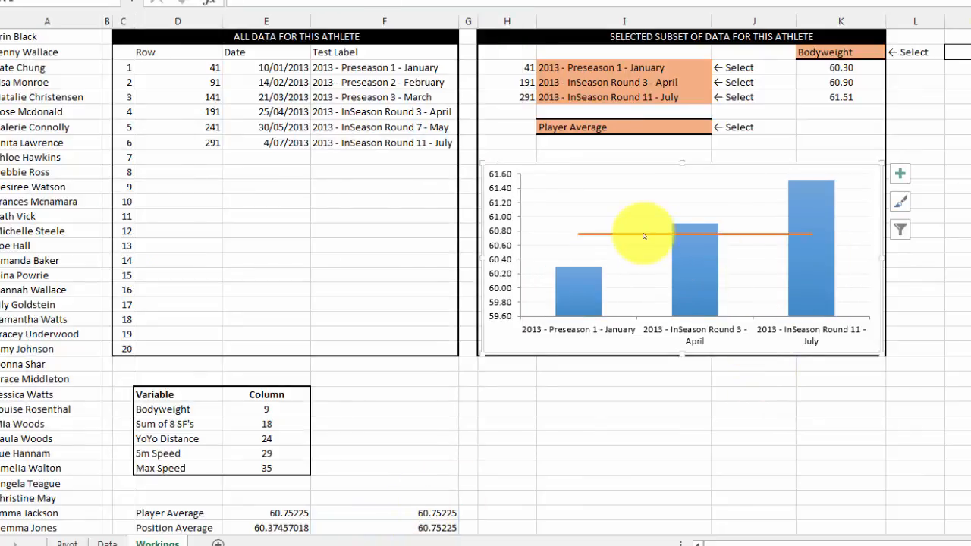
# Step: Format the average line series with a dashed line style and close the formatting options
pyautogui.rightClick(643, 234)
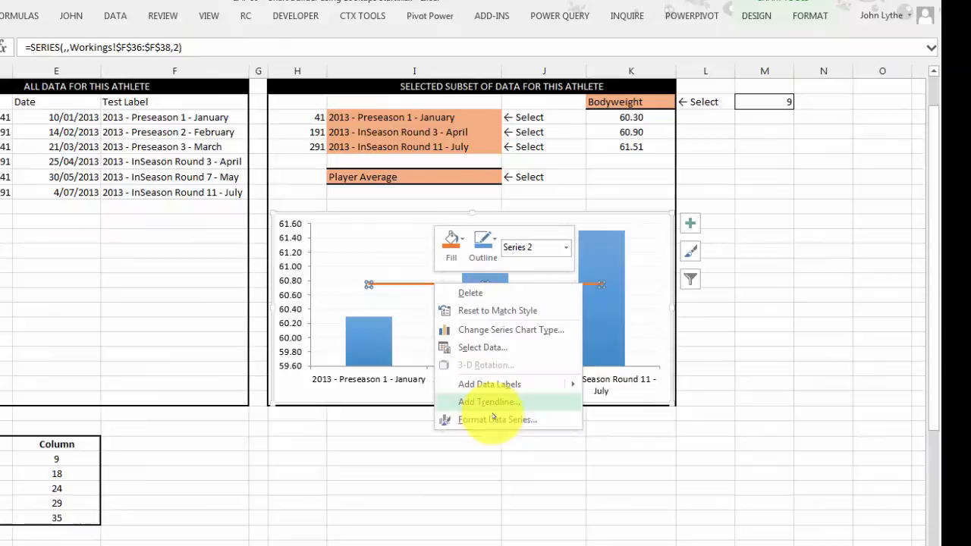
pyautogui.click(493, 417)
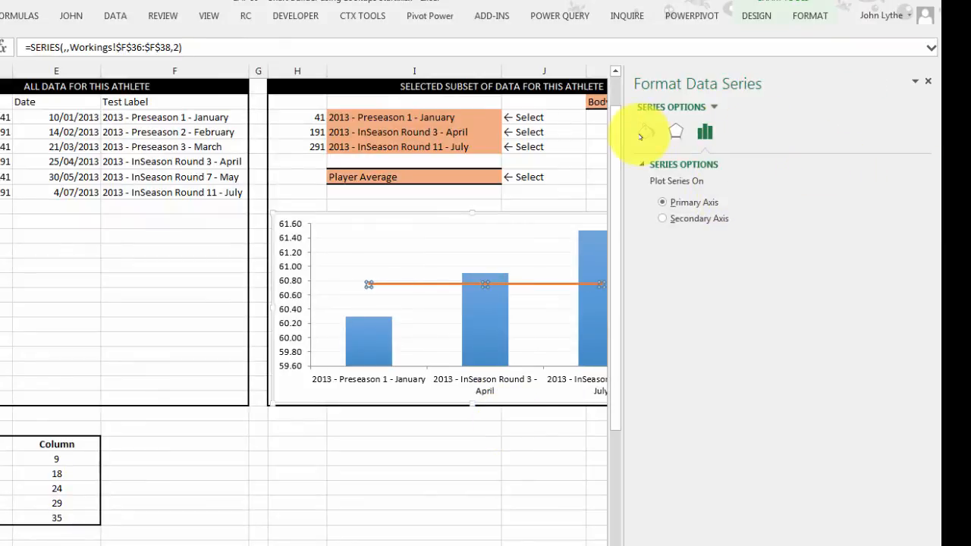
pyautogui.click(643, 135)
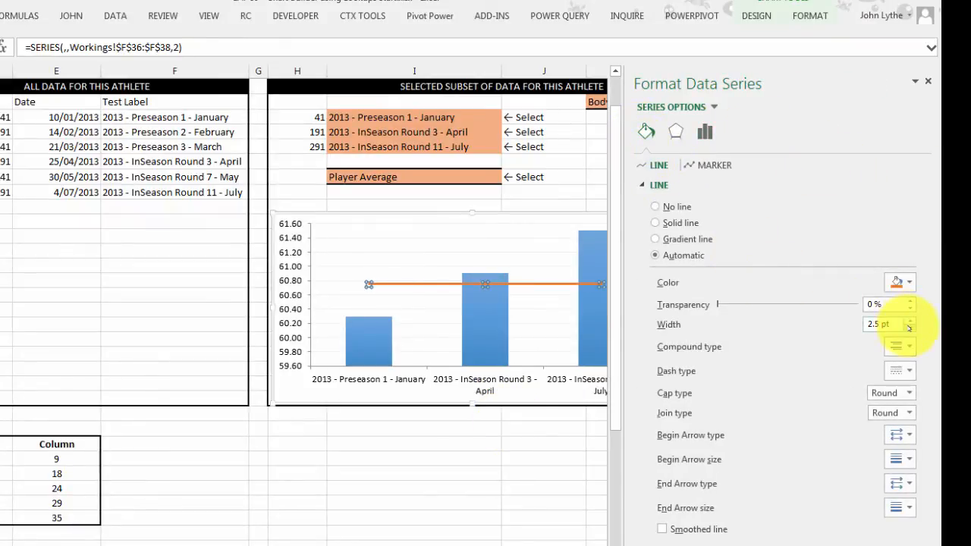
pyautogui.click(909, 372)
pyautogui.click(892, 411)
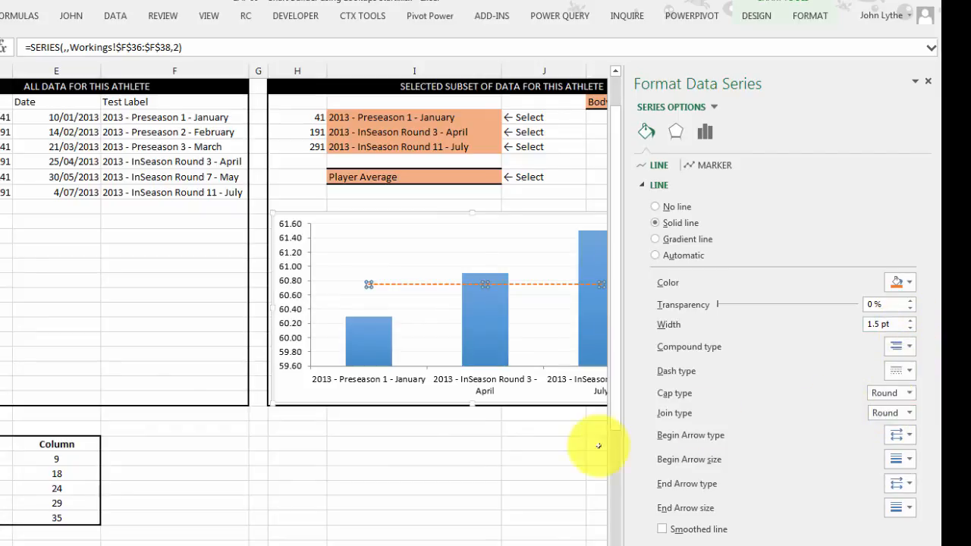
pyautogui.click(509, 472)
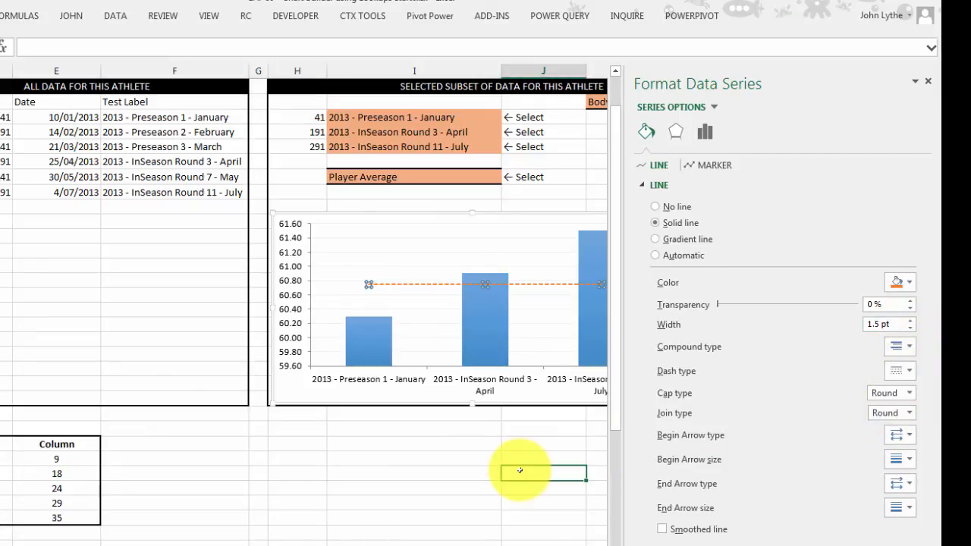
pyautogui.click(927, 83)
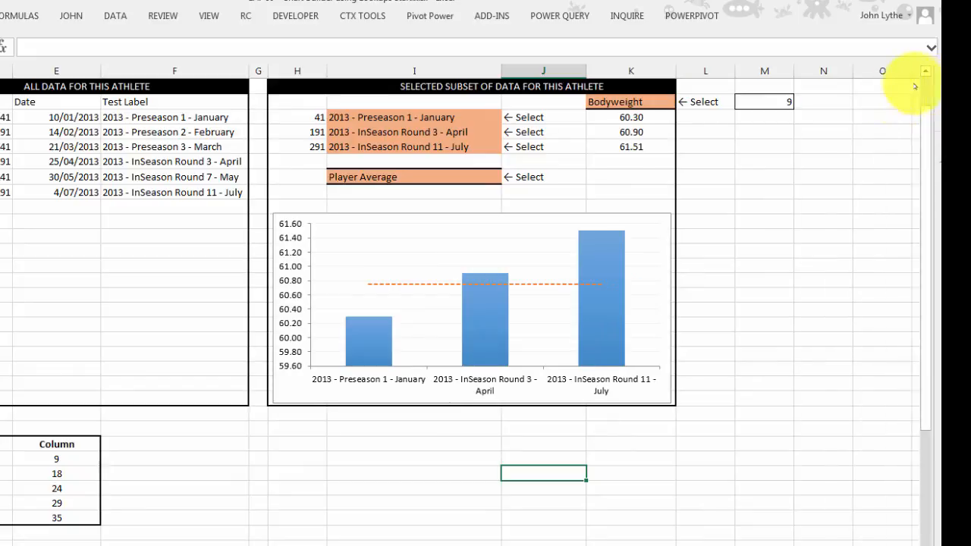
# Step: Test the average selector in I10 by choosing Position Average and then Overall Average
pyautogui.click(478, 177)
pyautogui.click(507, 177)
pyautogui.click(396, 198)
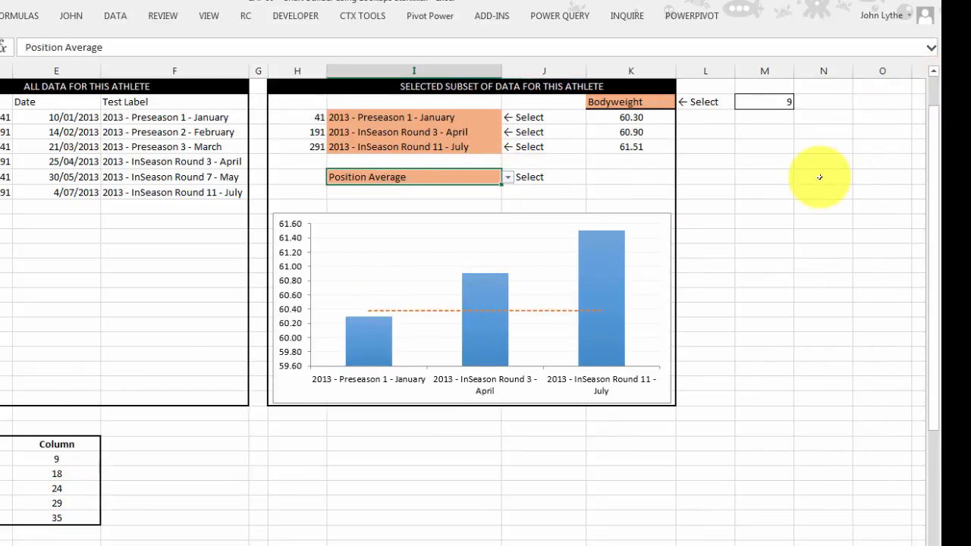
pyautogui.click(507, 177)
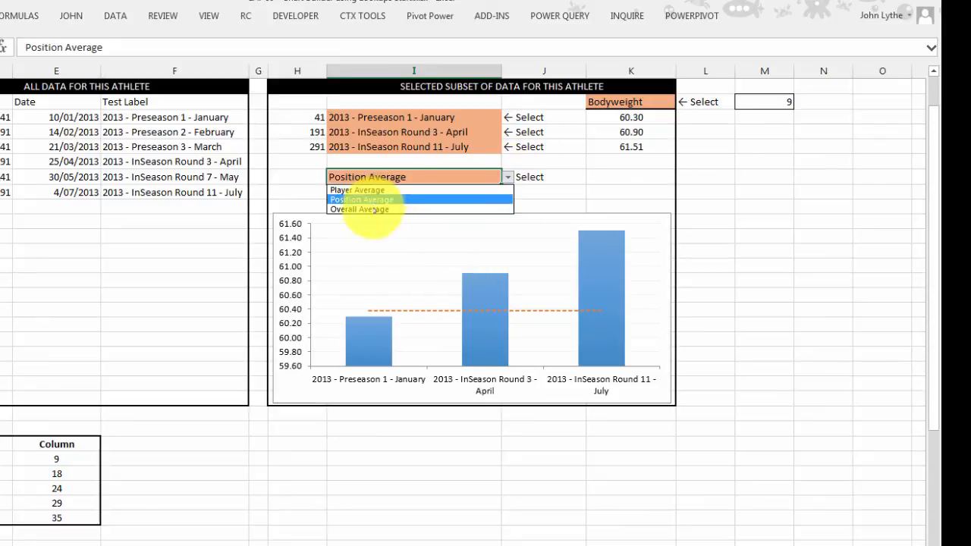
pyautogui.click(371, 209)
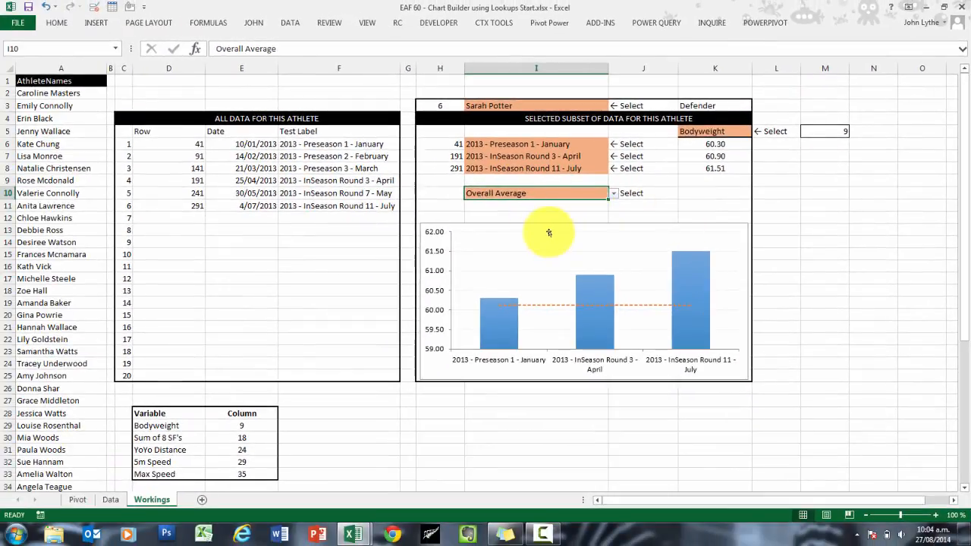
# Step: Enlarge the chart upward so its upper edge sits just beneath the average selector in row 10
pyautogui.click(536, 238)
pyautogui.moveTo(584, 222); pyautogui.dragTo(583, 200)
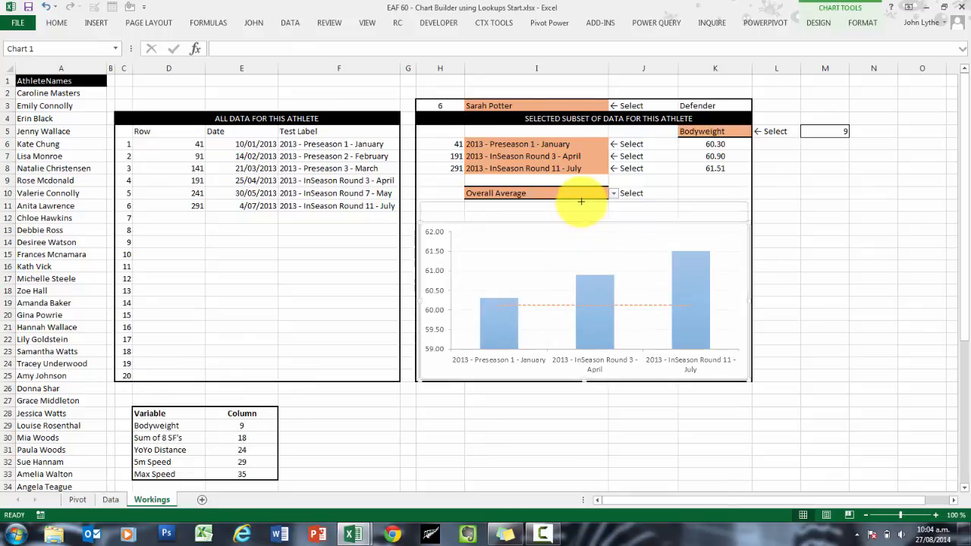
pyautogui.click(819, 218)
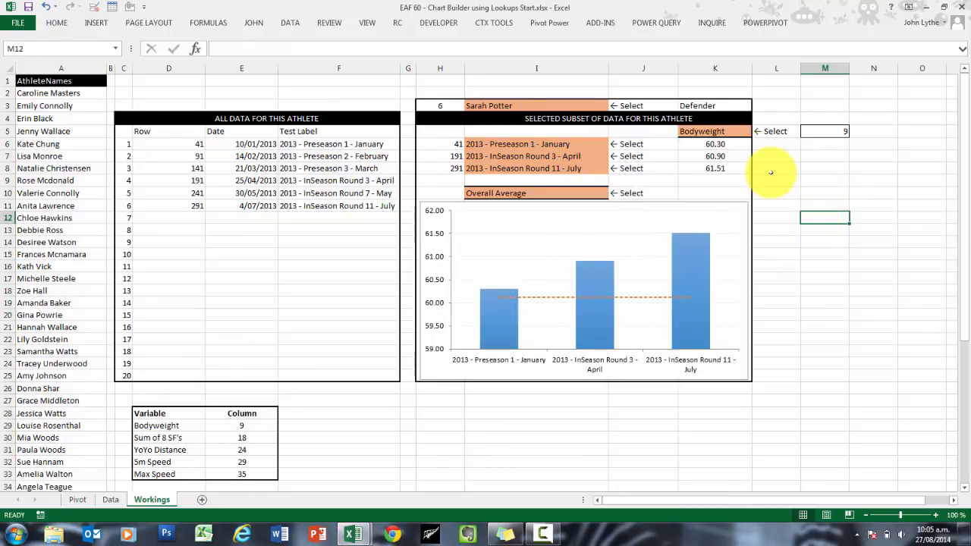
# Step: Test the variable selector in K5 with Sum of 8 SF's and 5m Speed, finishing on YoYo Distance
pyautogui.click(744, 133)
pyautogui.click(756, 132)
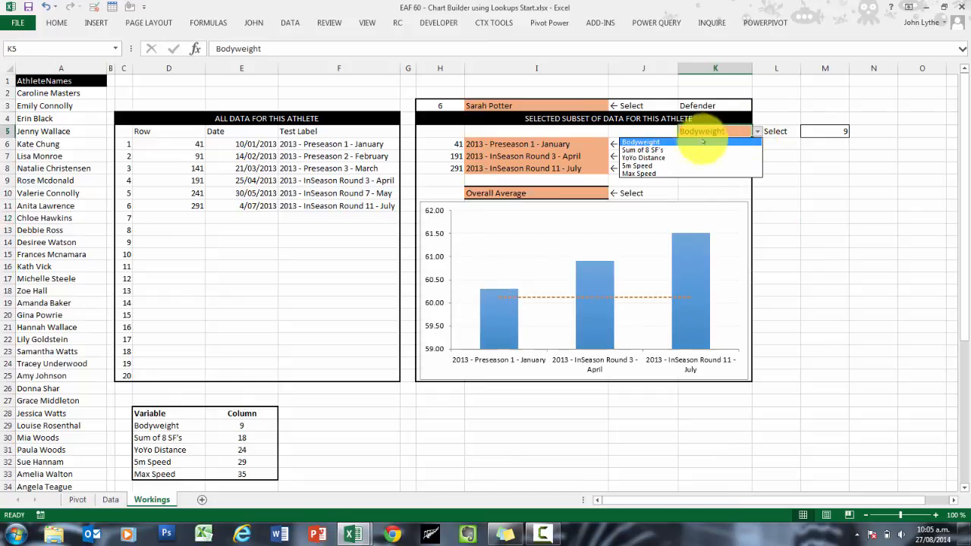
pyautogui.click(693, 149)
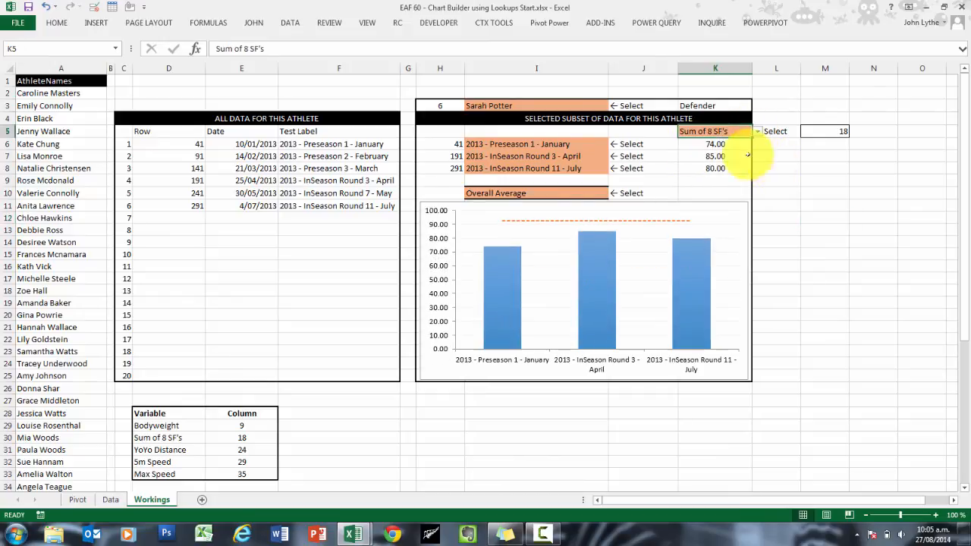
pyautogui.click(757, 132)
pyautogui.click(693, 170)
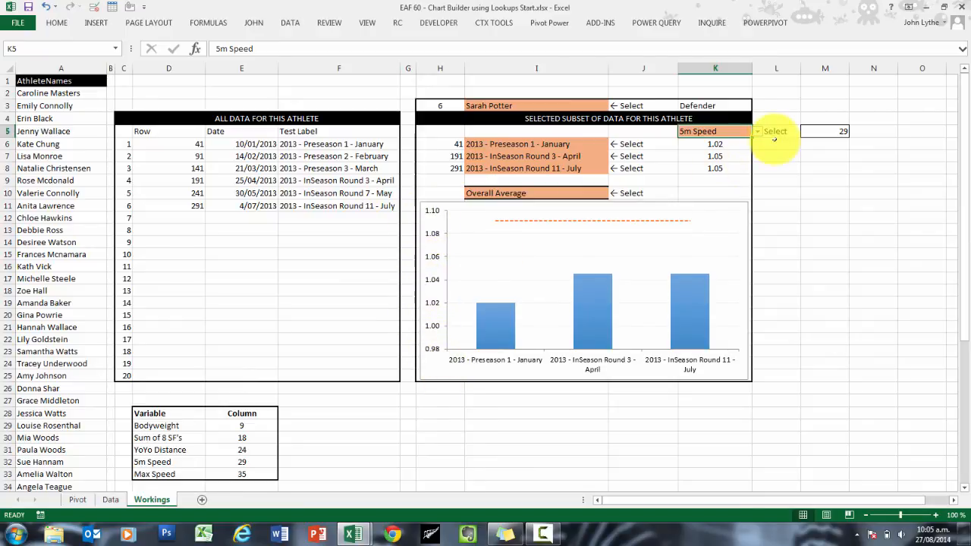
pyautogui.click(757, 131)
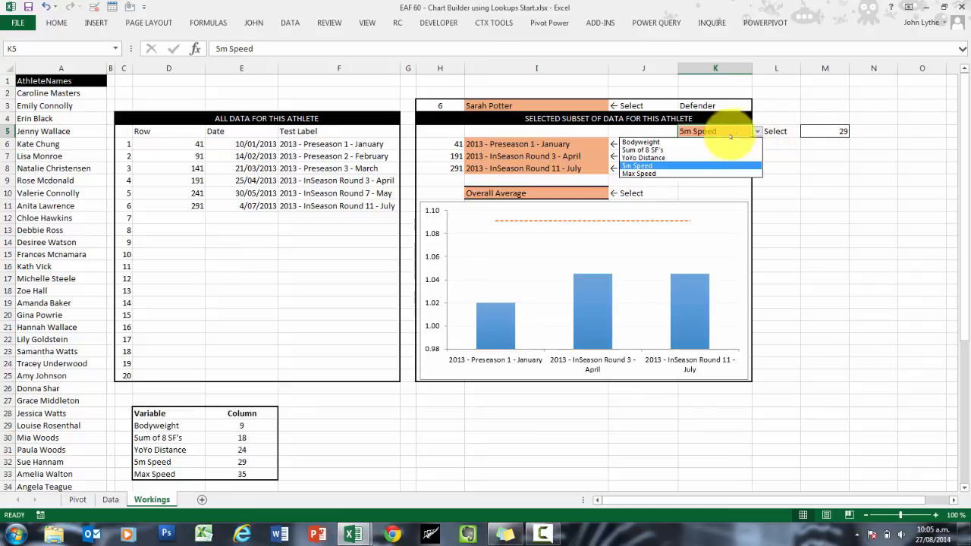
pyautogui.click(701, 161)
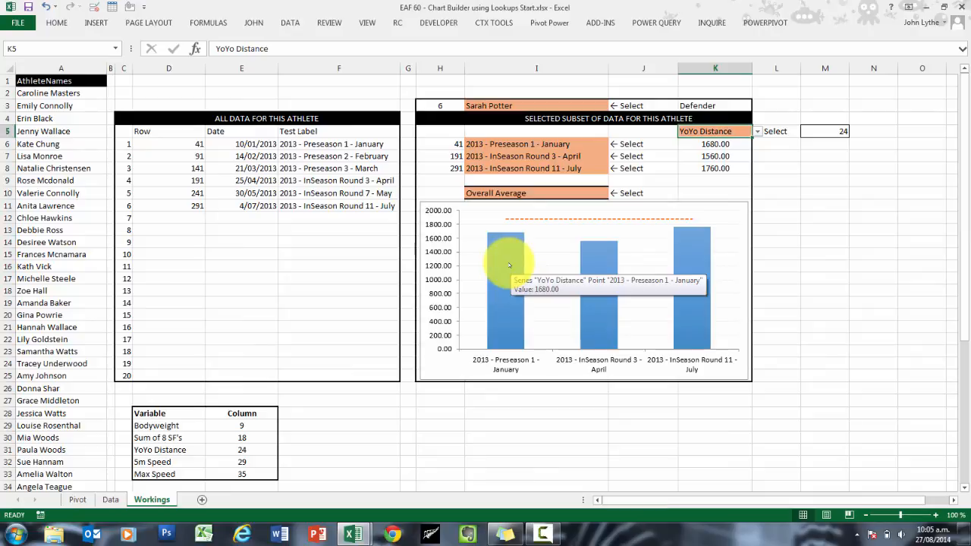
# Step: Delete the chart's vertical axis and add data labels to the YoYo Distance columns
pyautogui.click(448, 247)
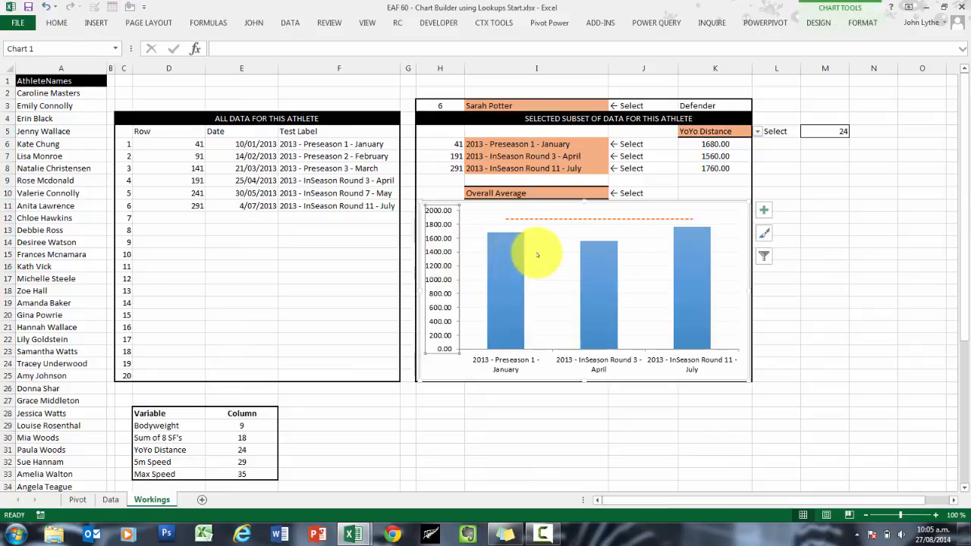
pyautogui.press('Delete')
pyautogui.click(477, 262)
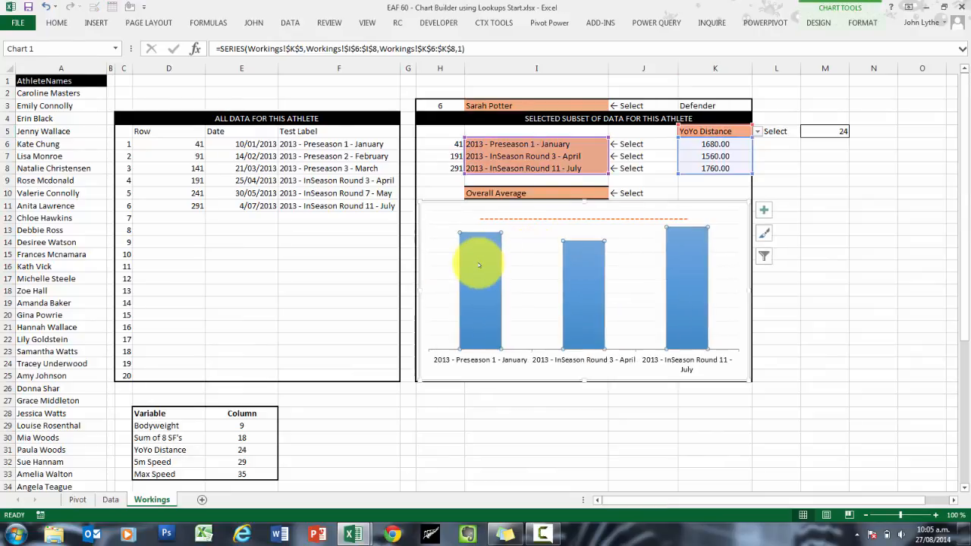
pyautogui.rightClick(478, 265)
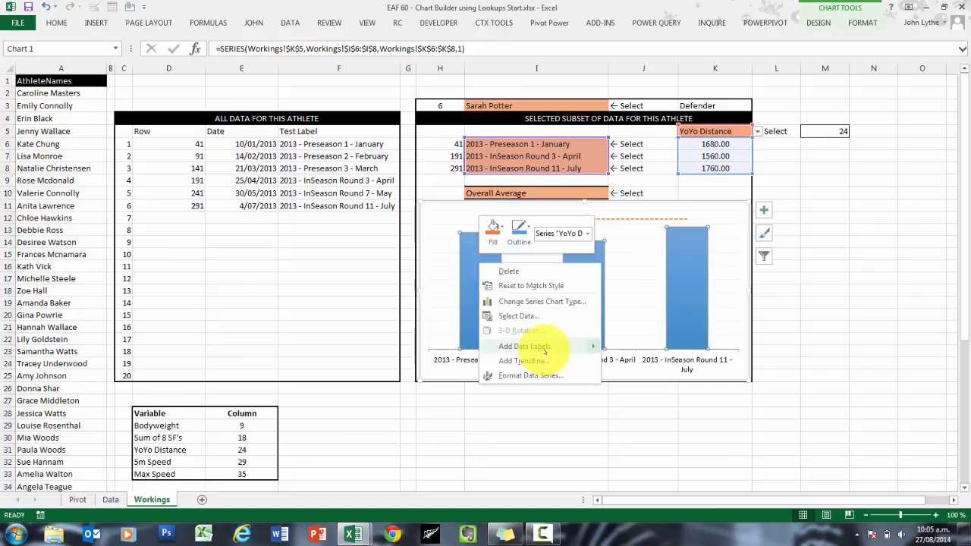
pyautogui.moveTo(584, 346)
pyautogui.click(641, 348)
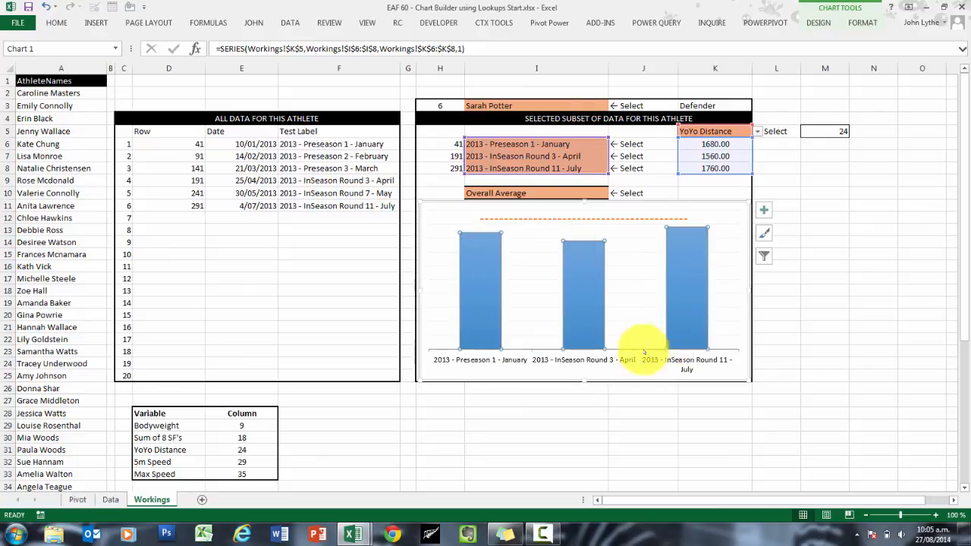
pyautogui.click(897, 302)
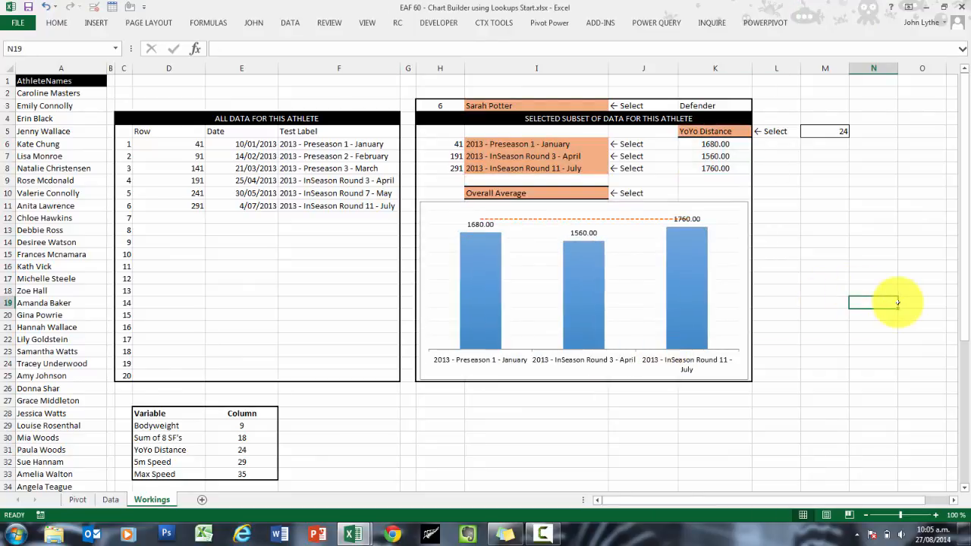
# Step: Format the column data labels with a custom number format using a thousands separator and no decimals
pyautogui.click(588, 234)
pyautogui.click(858, 247)
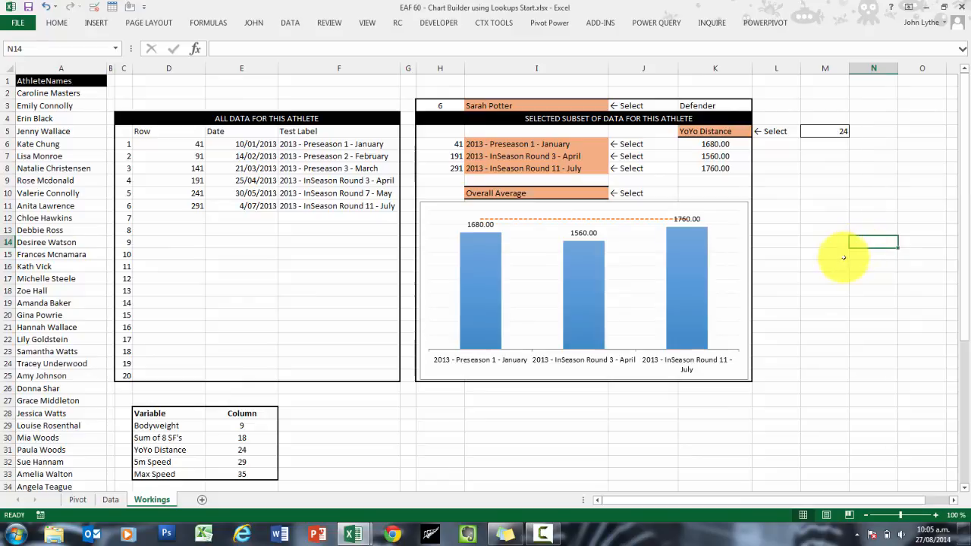
pyautogui.rightClick(481, 226)
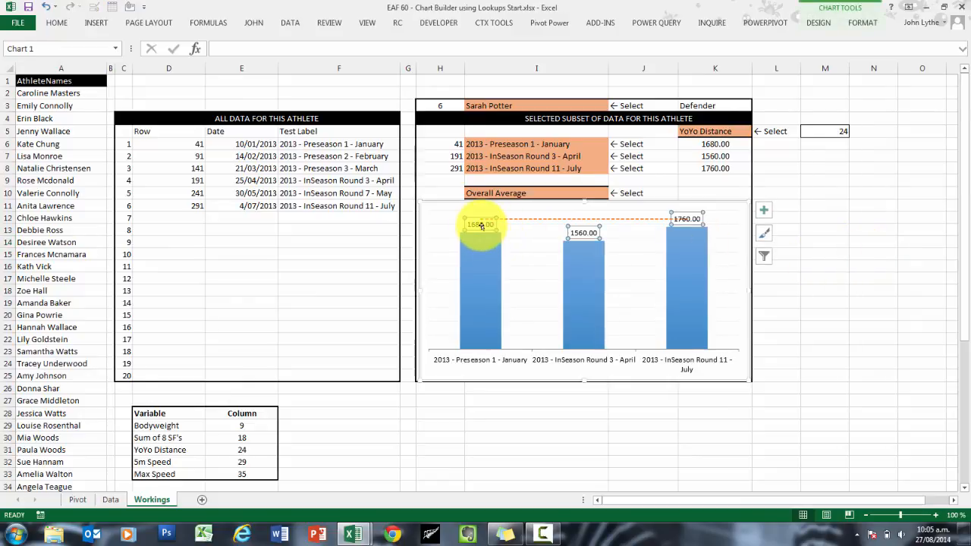
pyautogui.click(526, 356)
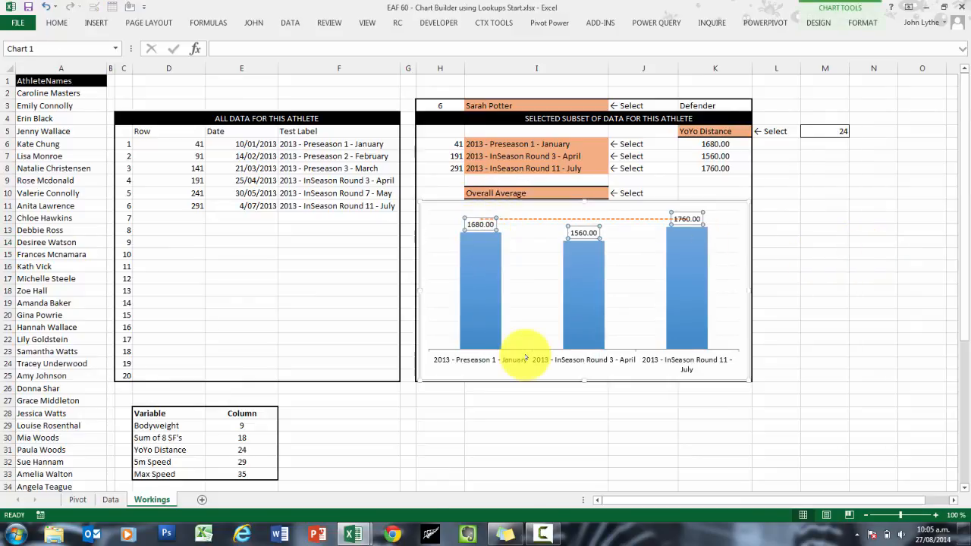
pyautogui.click(746, 376)
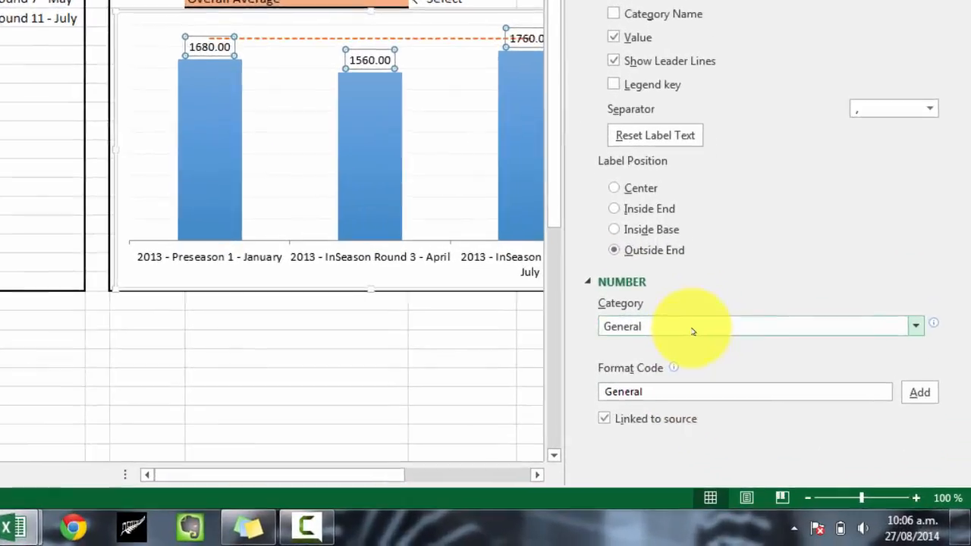
pyautogui.click(793, 406)
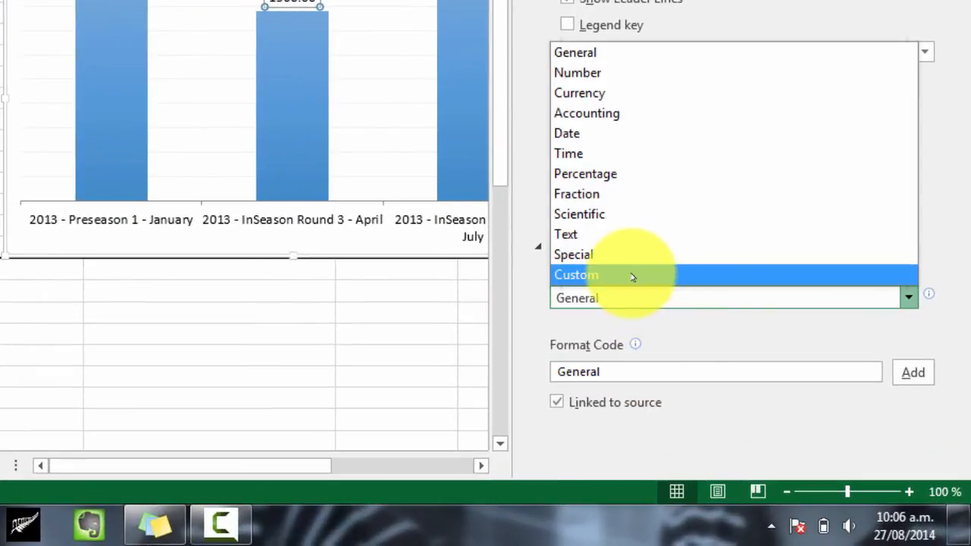
pyautogui.click(632, 277)
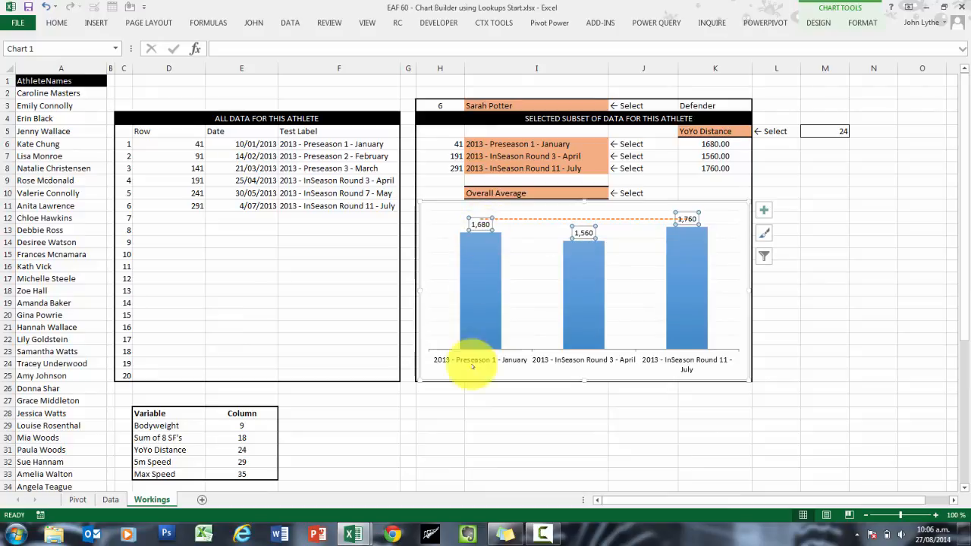
pyautogui.click(436, 398)
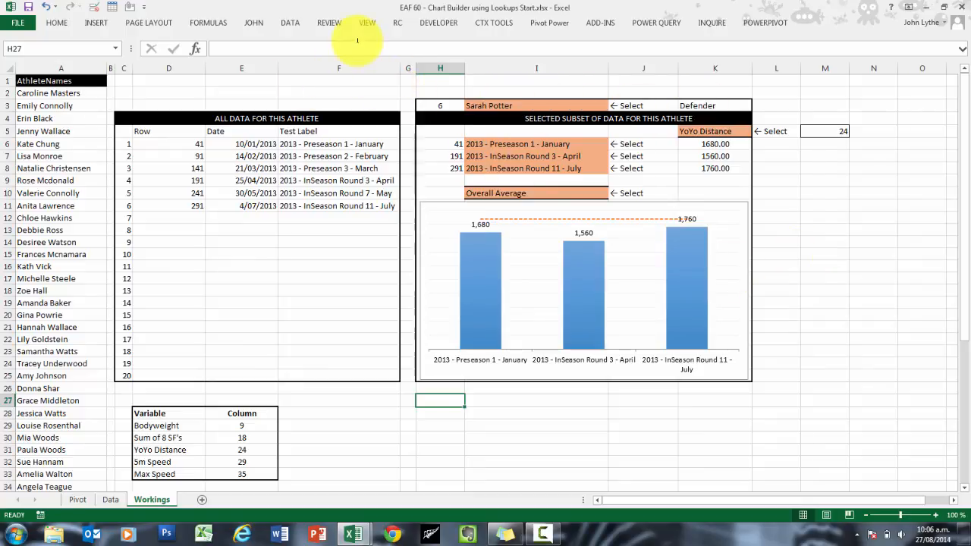
pyautogui.moveTo(431, 69); pyautogui.dragTo(758, 86)
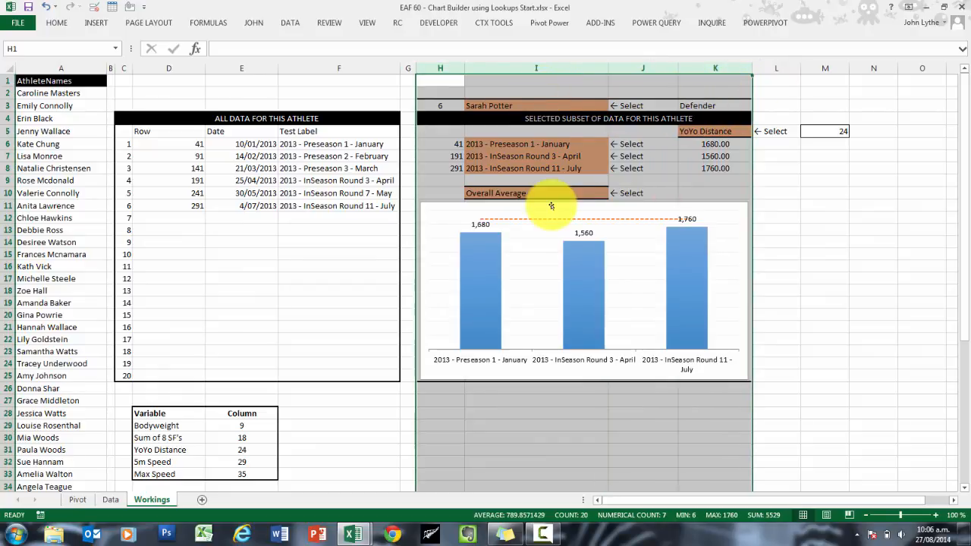
pyautogui.click(591, 105)
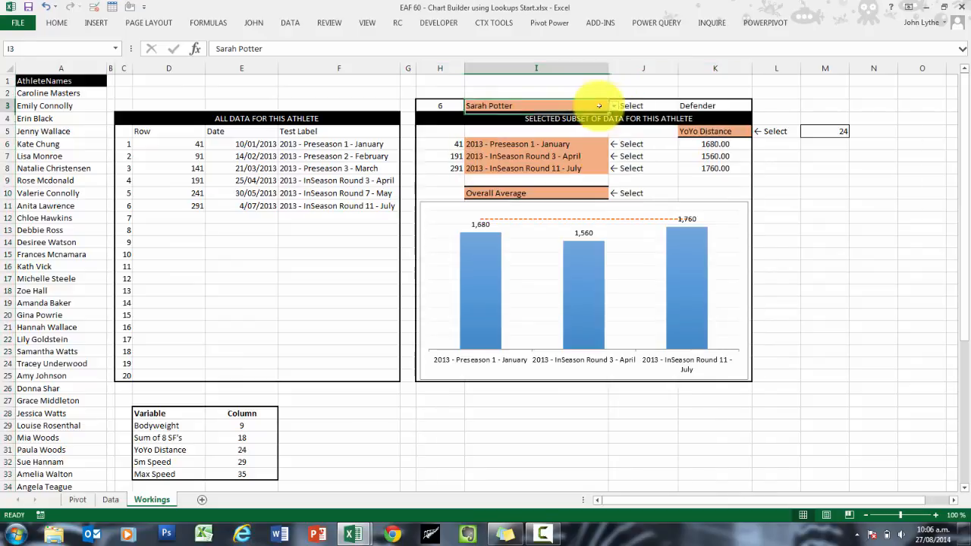
pyautogui.click(604, 144)
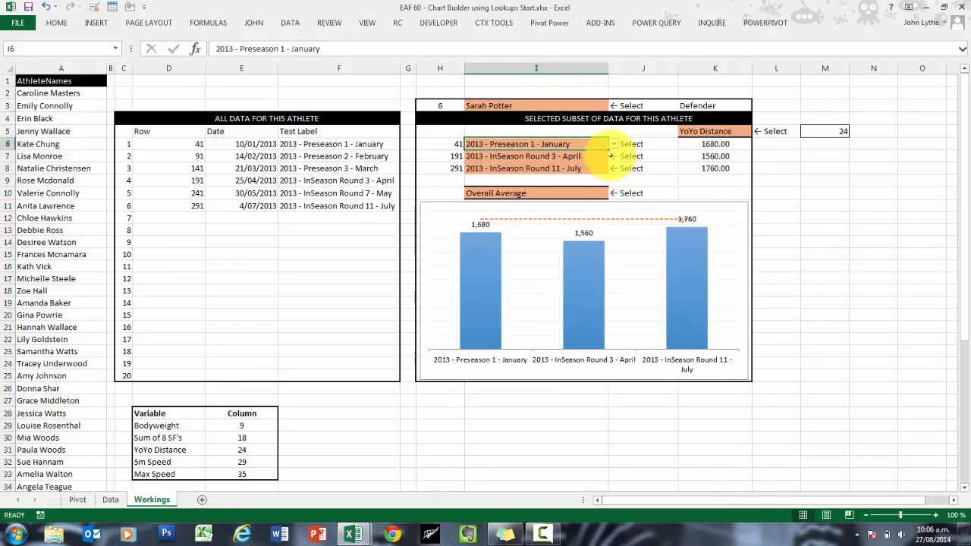
pyautogui.click(739, 131)
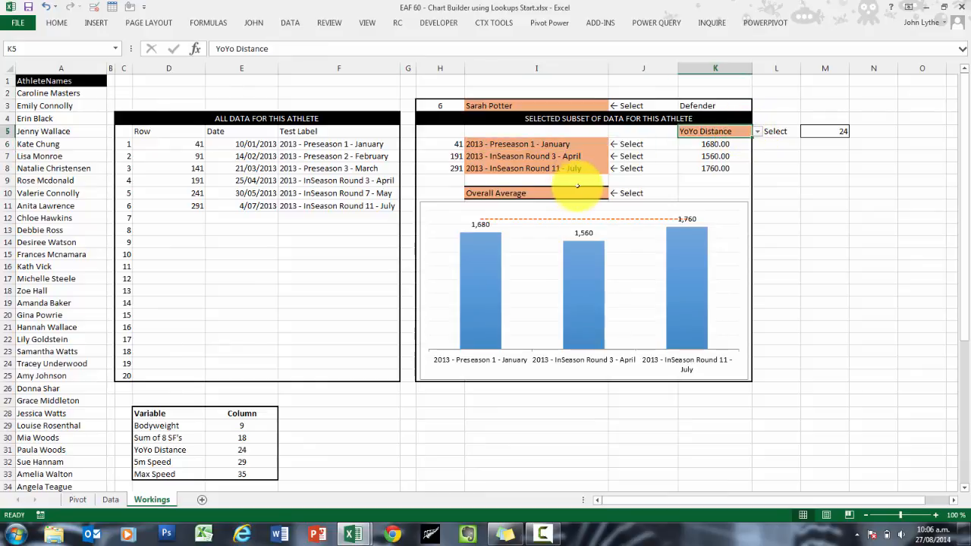
# Step: Set the average selector in I10 to Position Average
pyautogui.click(604, 193)
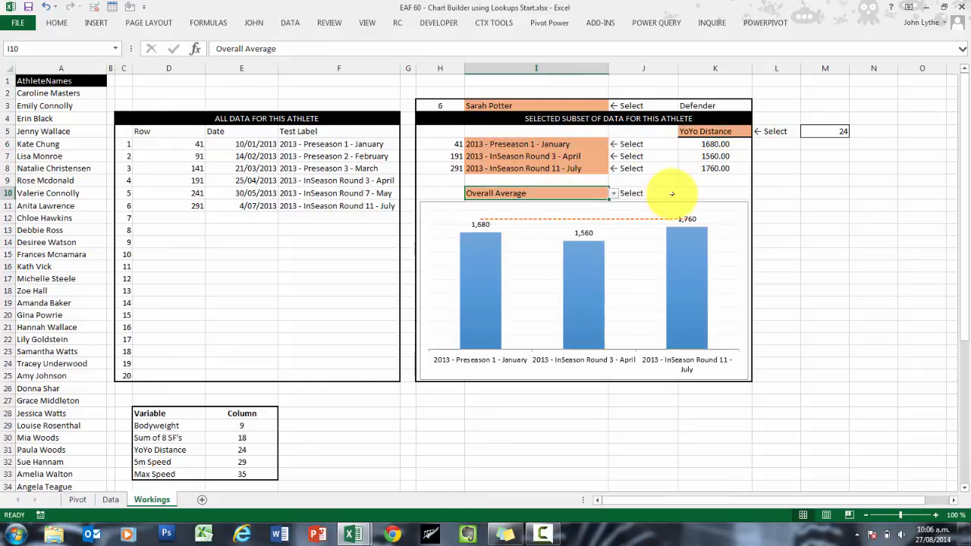
pyautogui.click(613, 194)
pyautogui.click(521, 213)
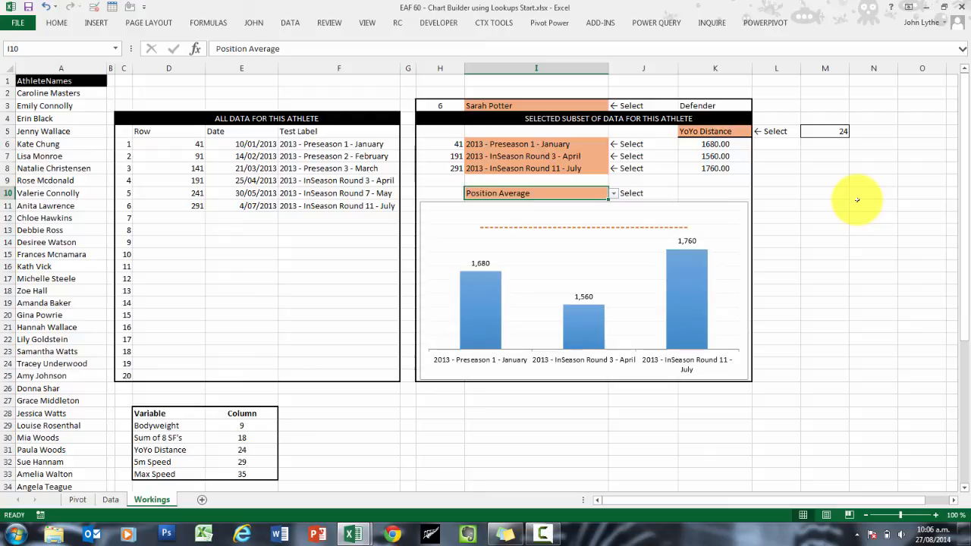
pyautogui.click(819, 179)
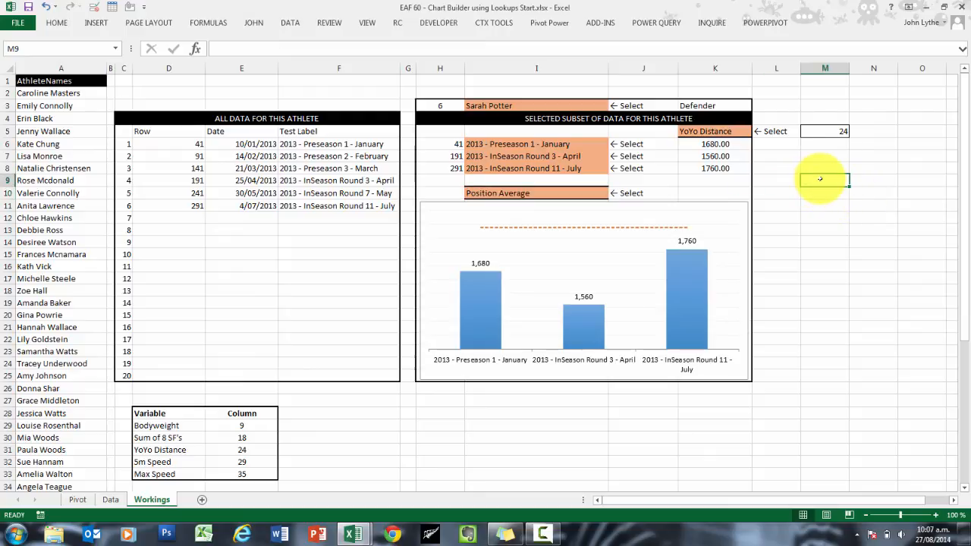